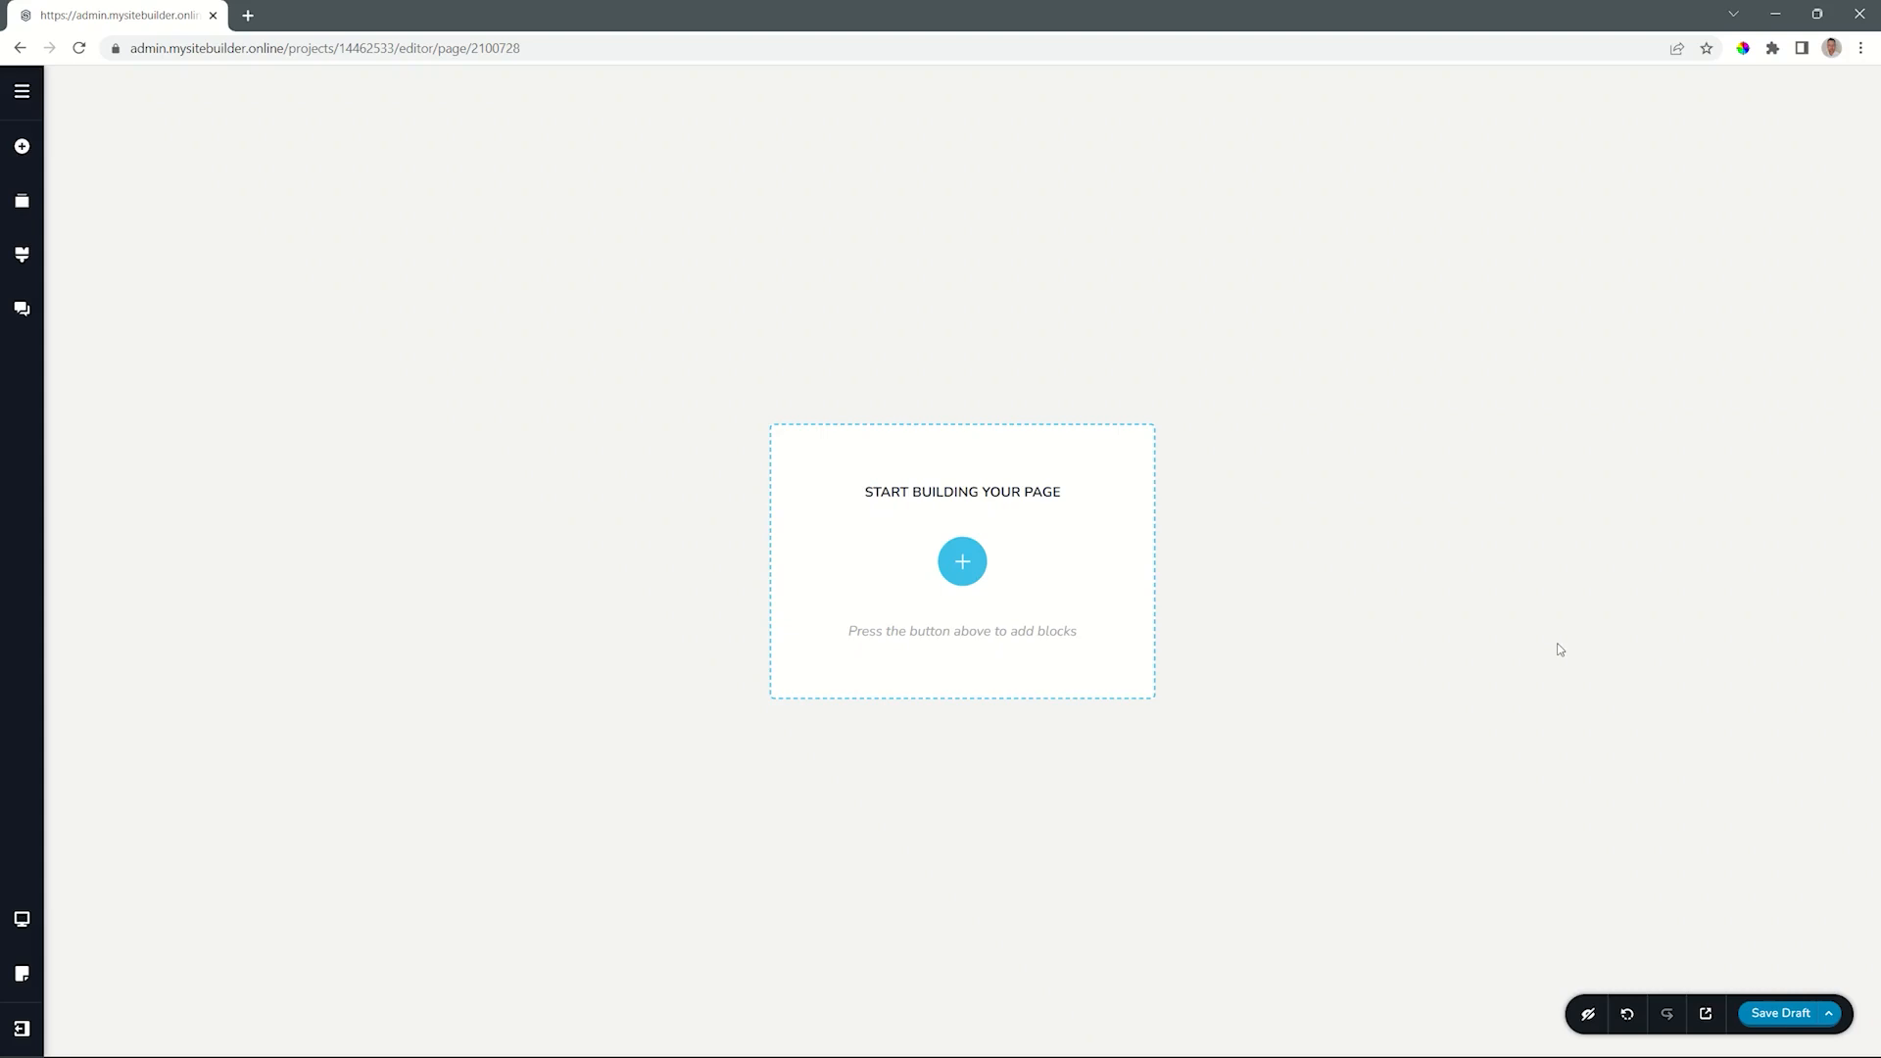
# - Open the block library and look through the Layouts, Blocks and Saved collections
pyautogui.click(962, 563)
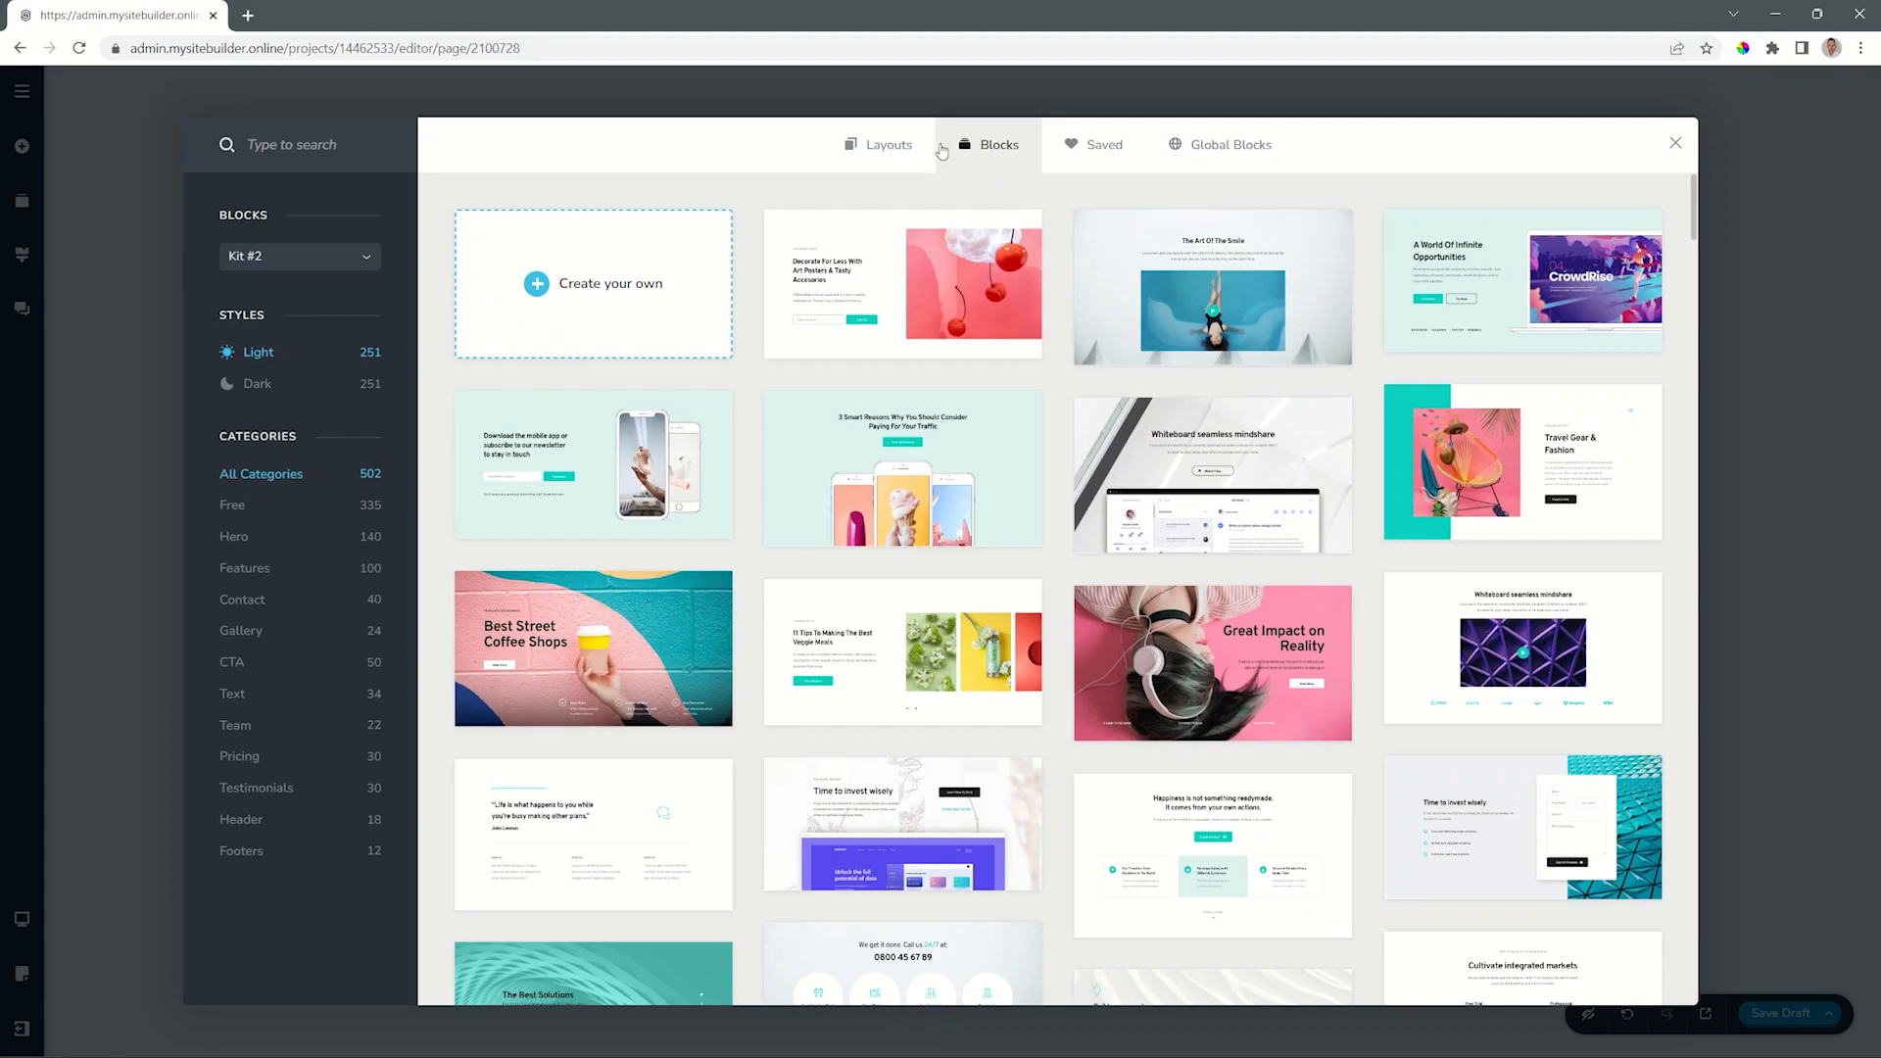
pyautogui.click(879, 149)
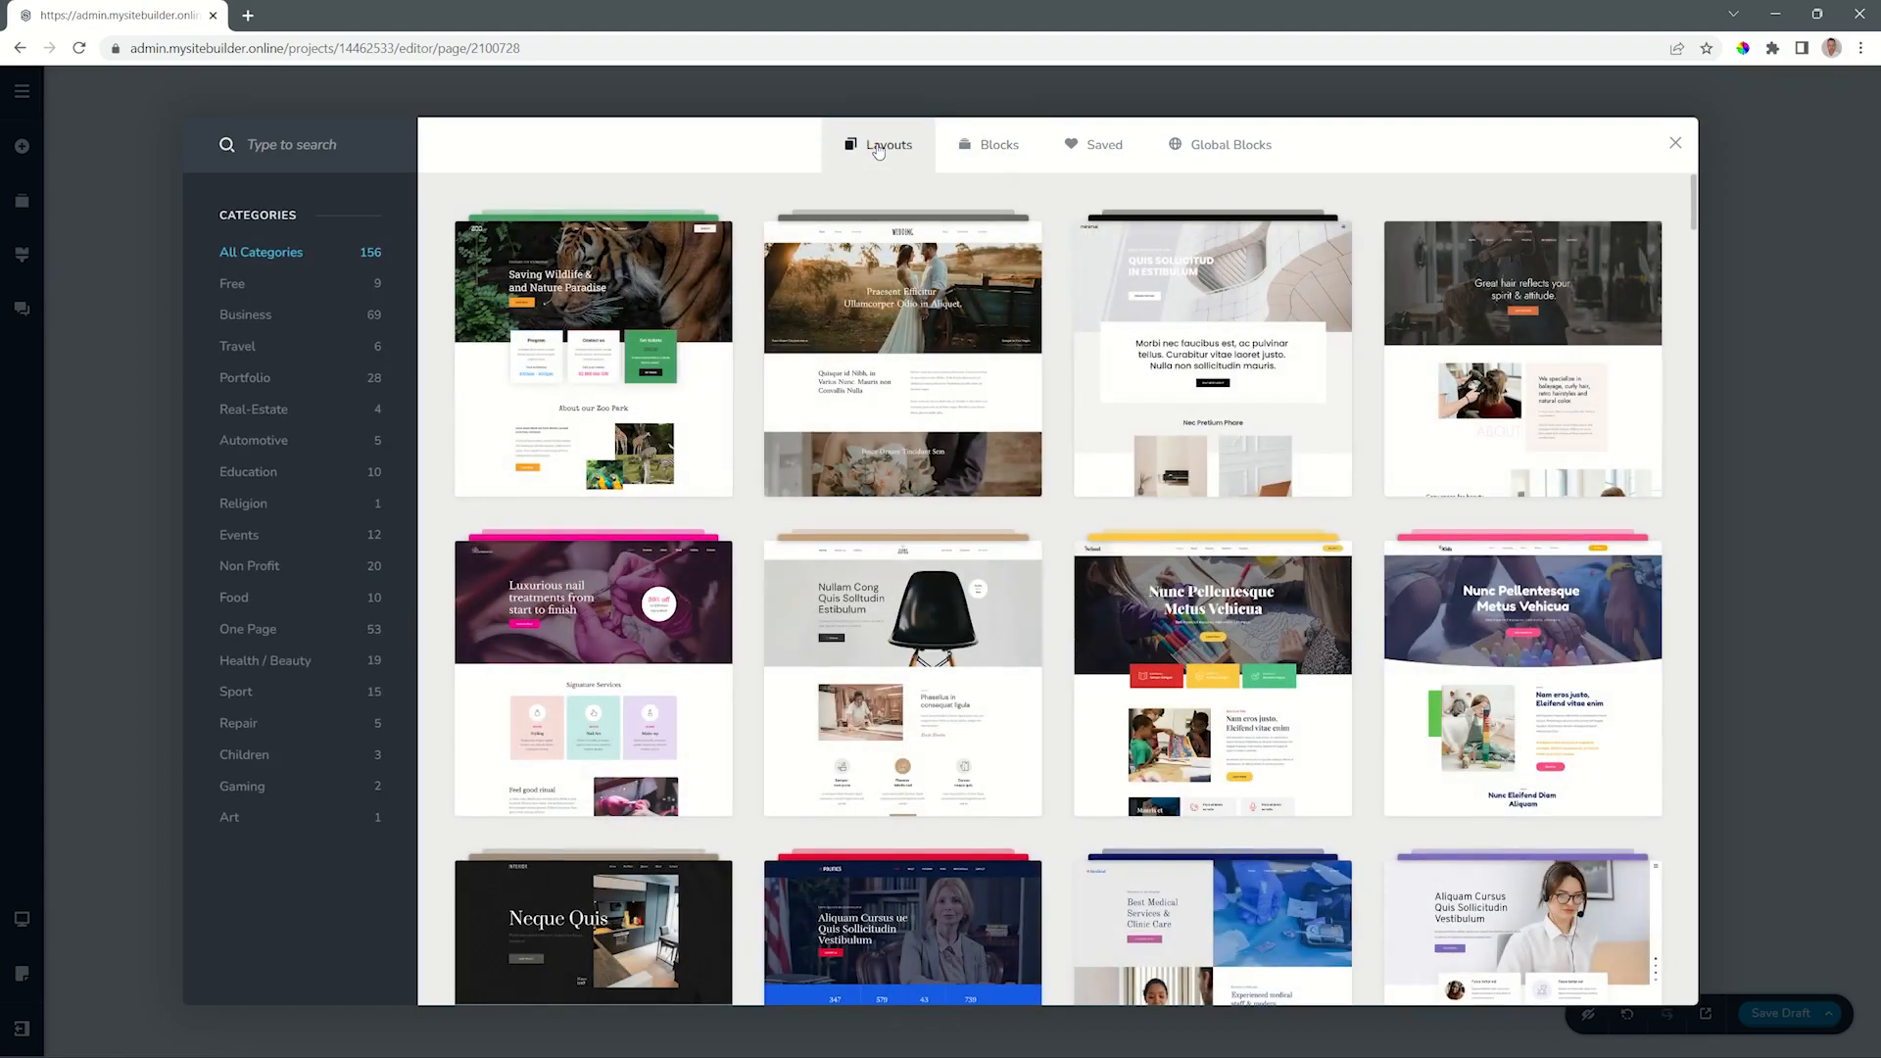
pyautogui.click(979, 145)
pyautogui.click(1102, 147)
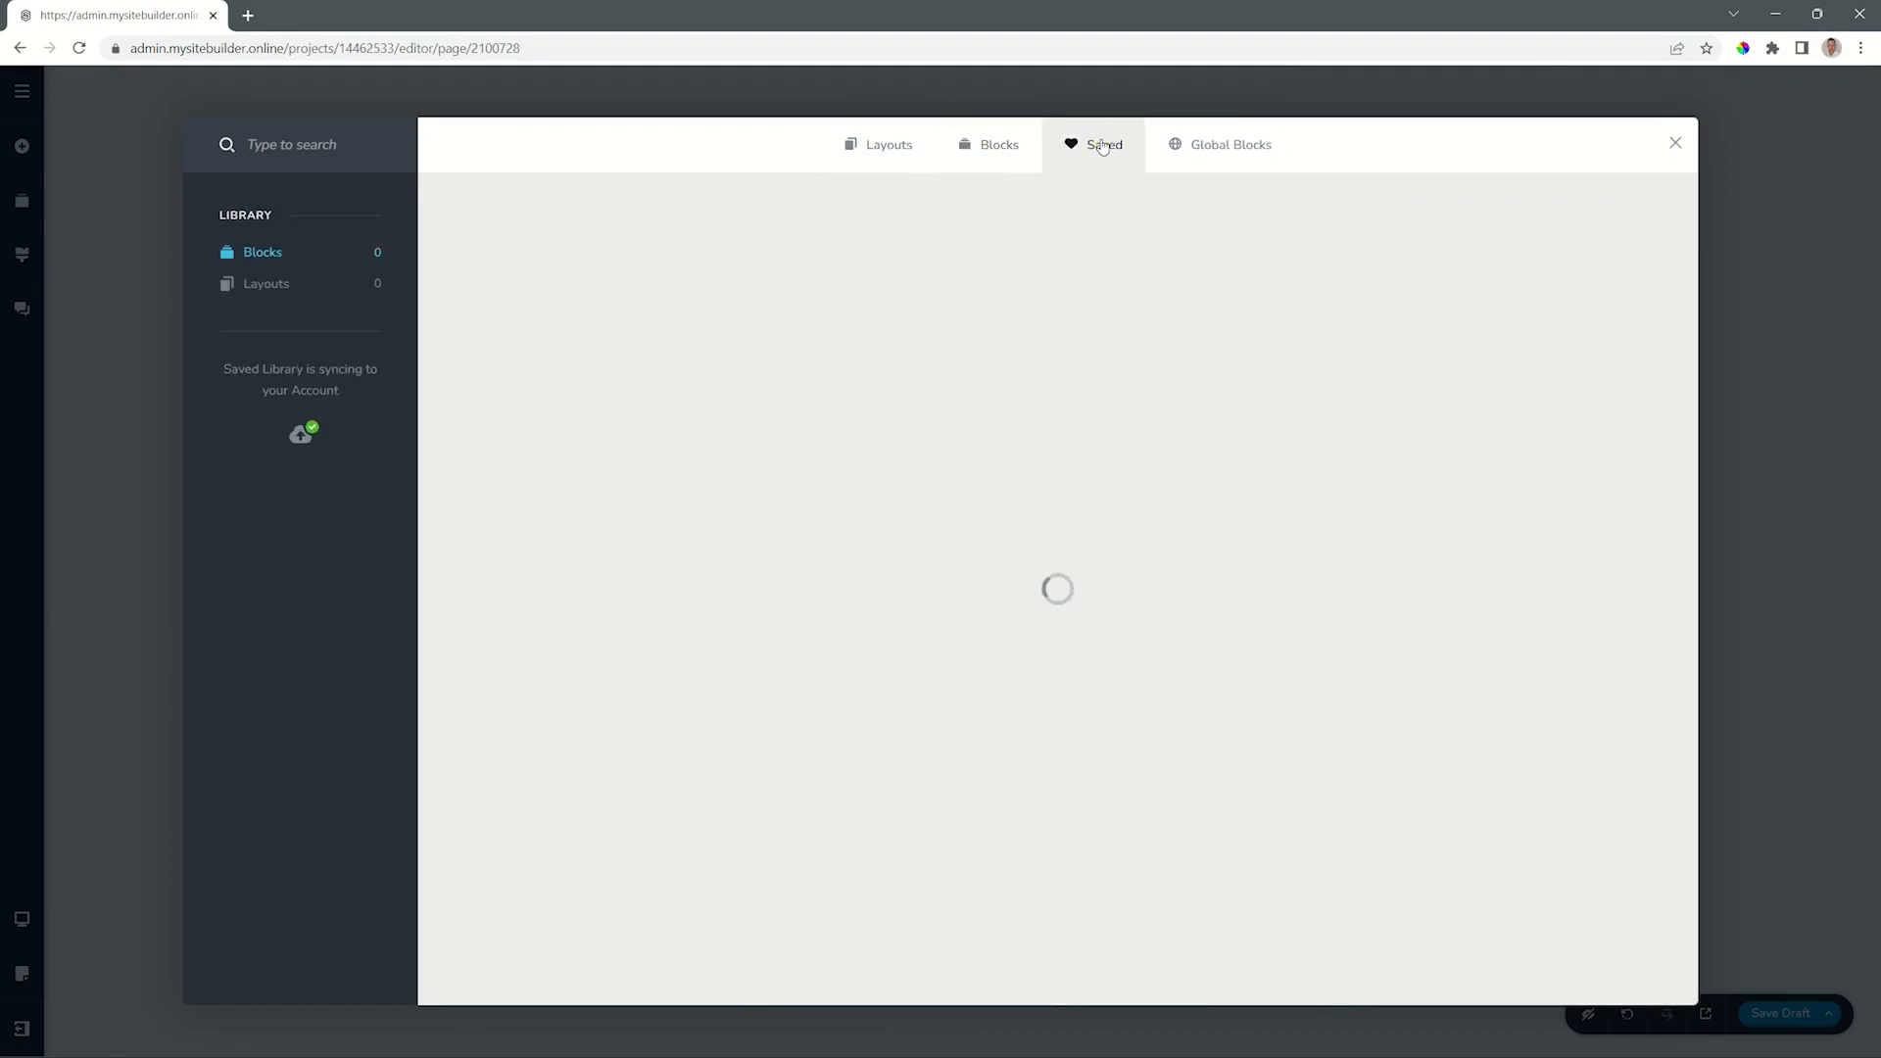
pyautogui.click(1009, 152)
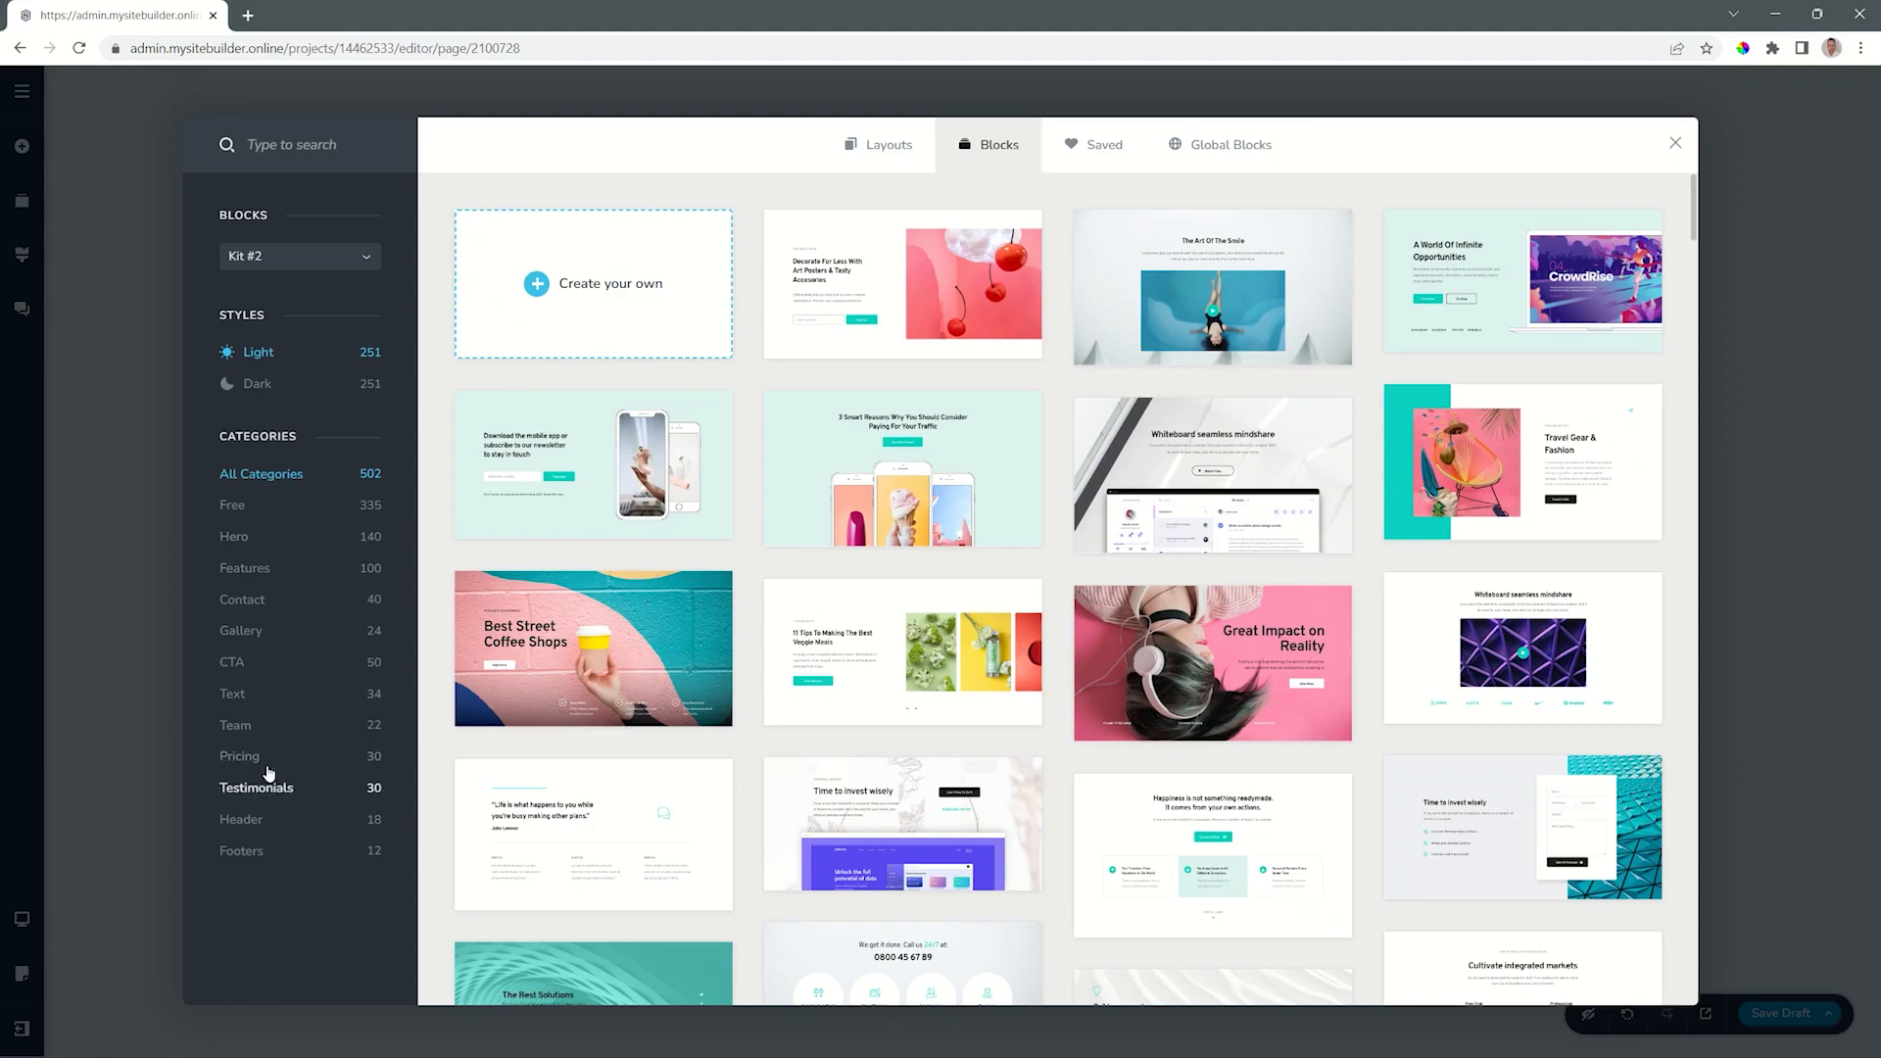
# - Compare the blocks of Kit #1 and Kit #2, and view Kit #2 in the Dark and Light styles
pyautogui.click(257, 263)
pyautogui.click(256, 285)
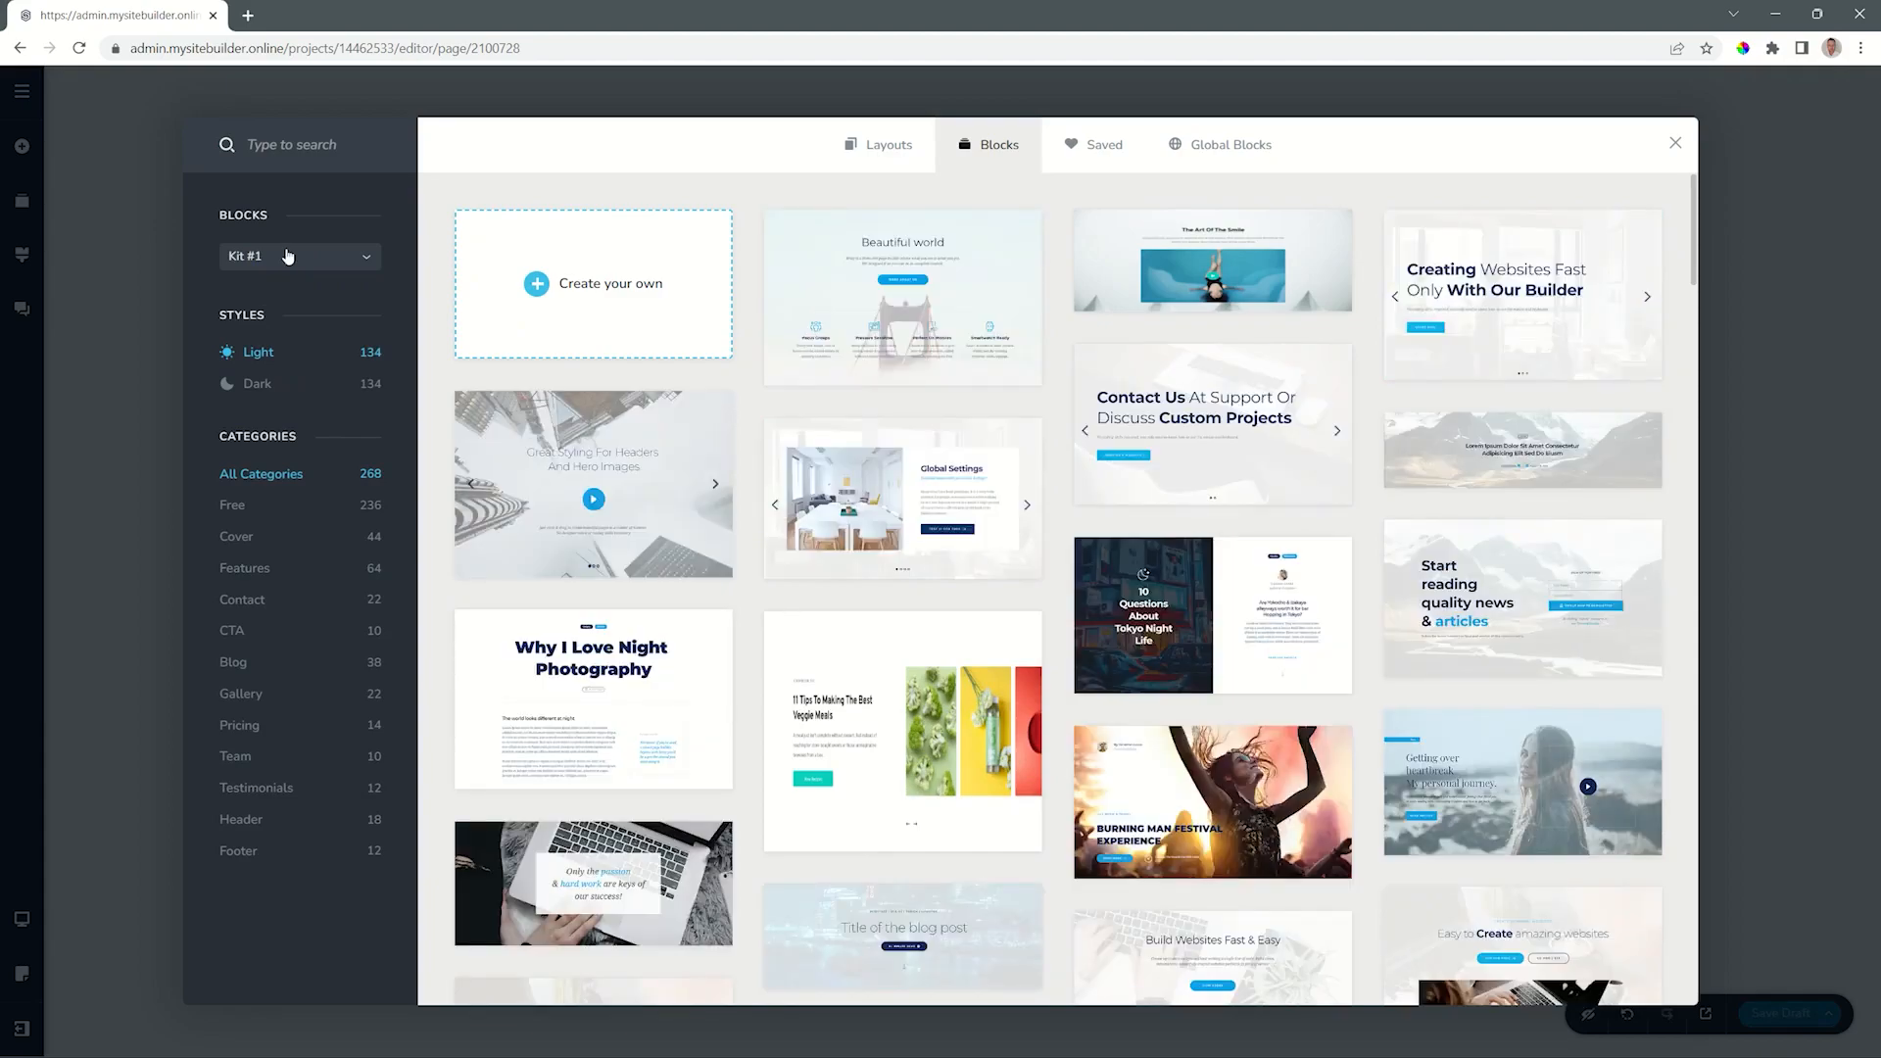
pyautogui.click(278, 257)
pyautogui.click(273, 315)
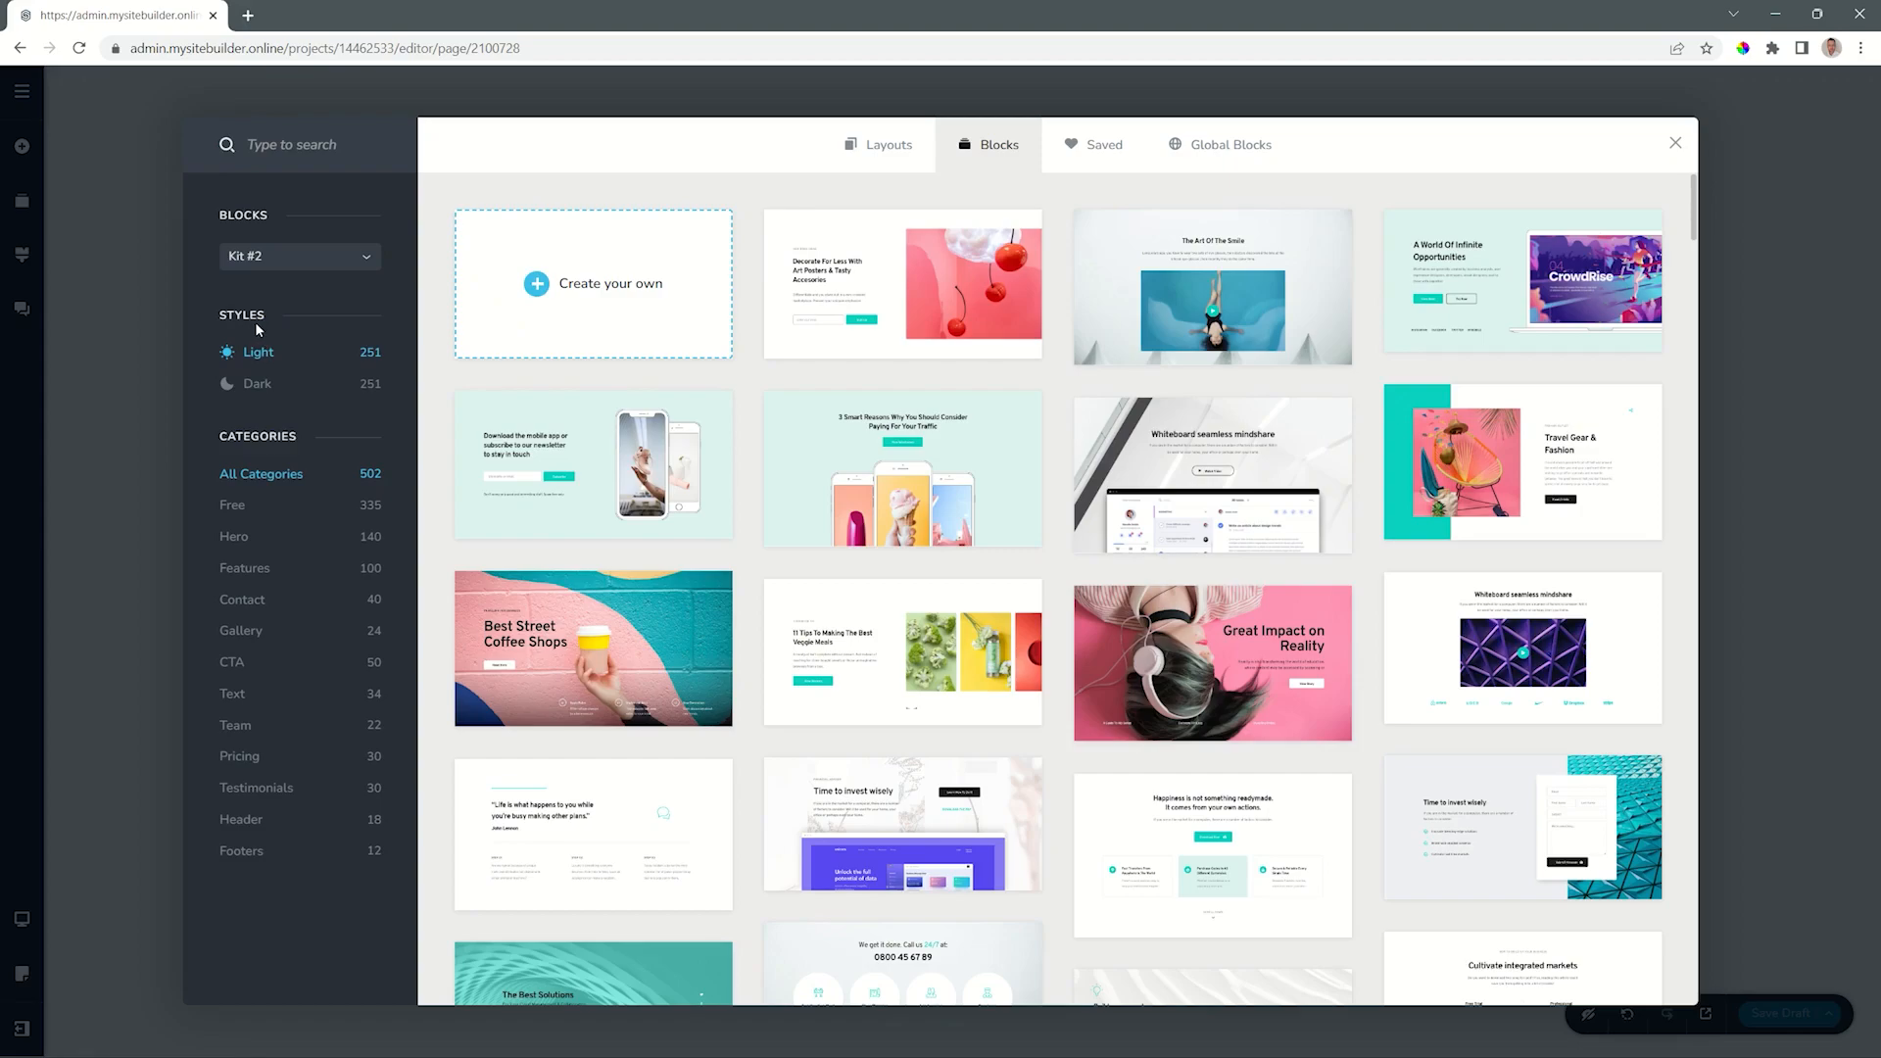
pyautogui.click(243, 384)
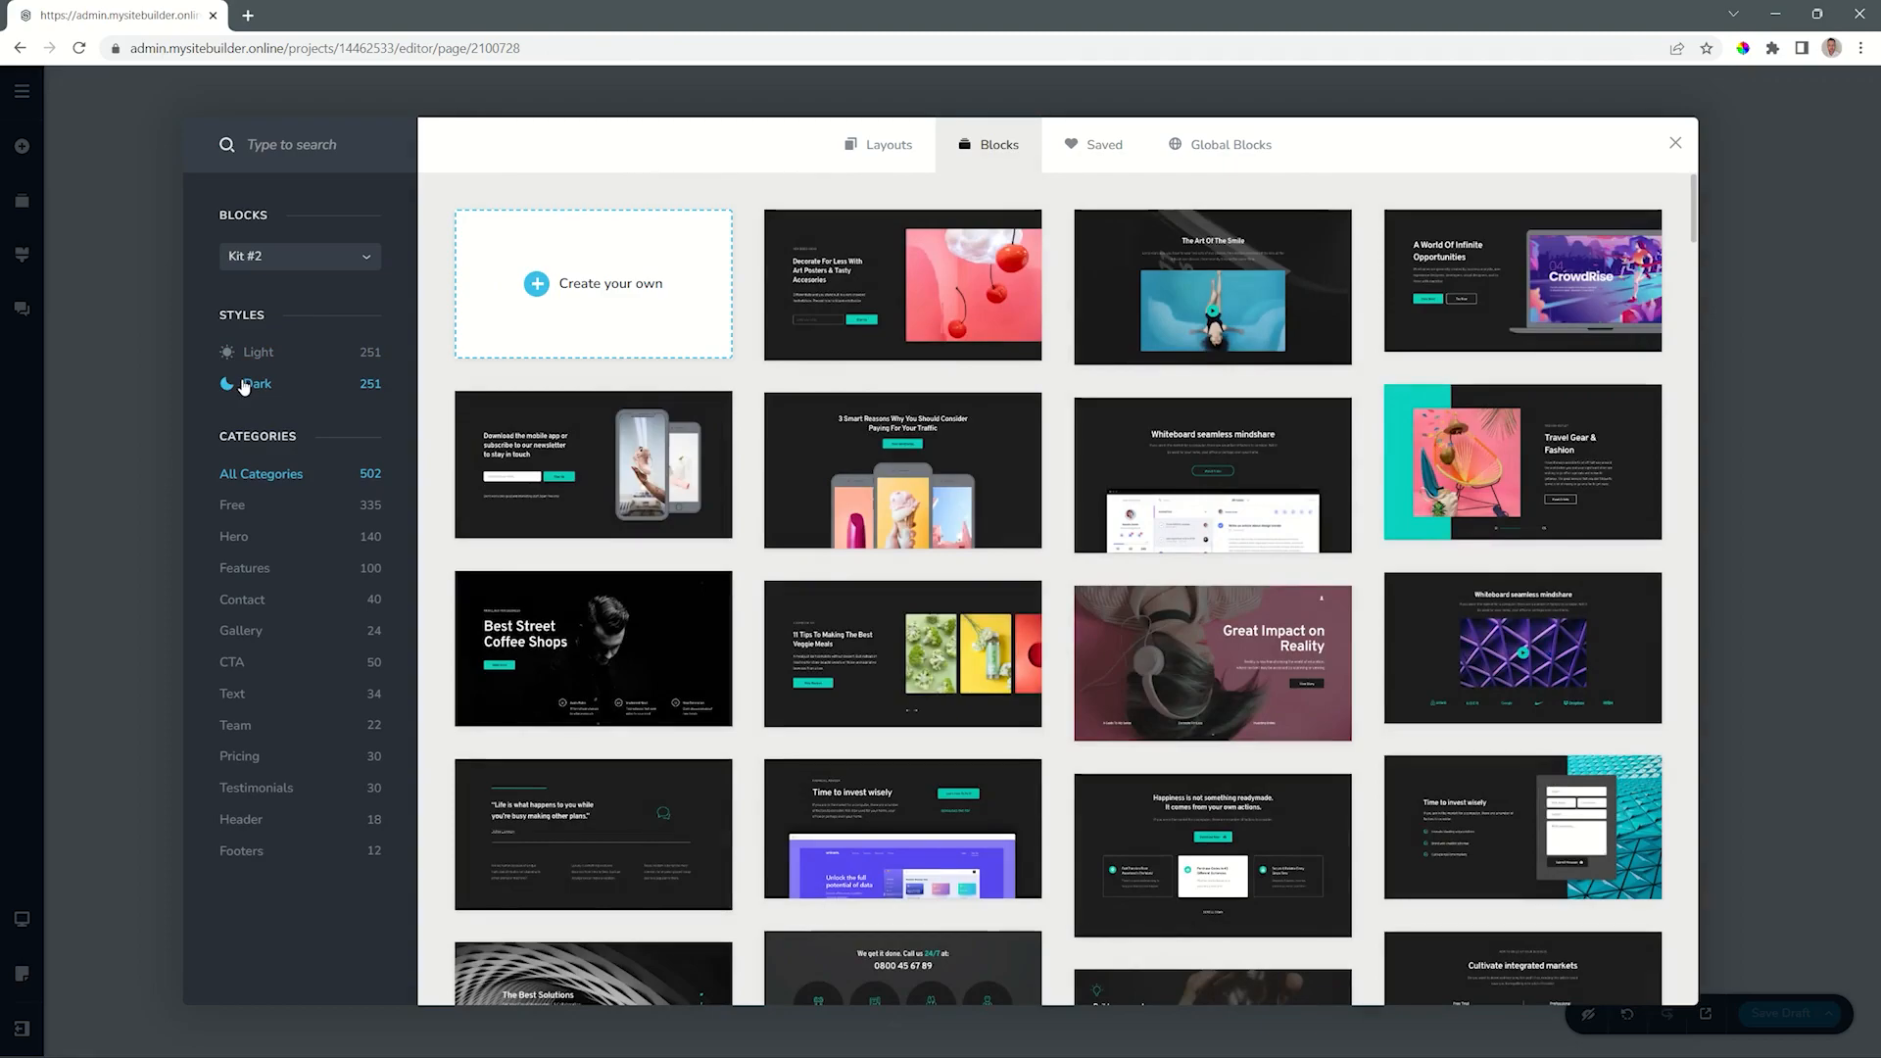
pyautogui.click(253, 352)
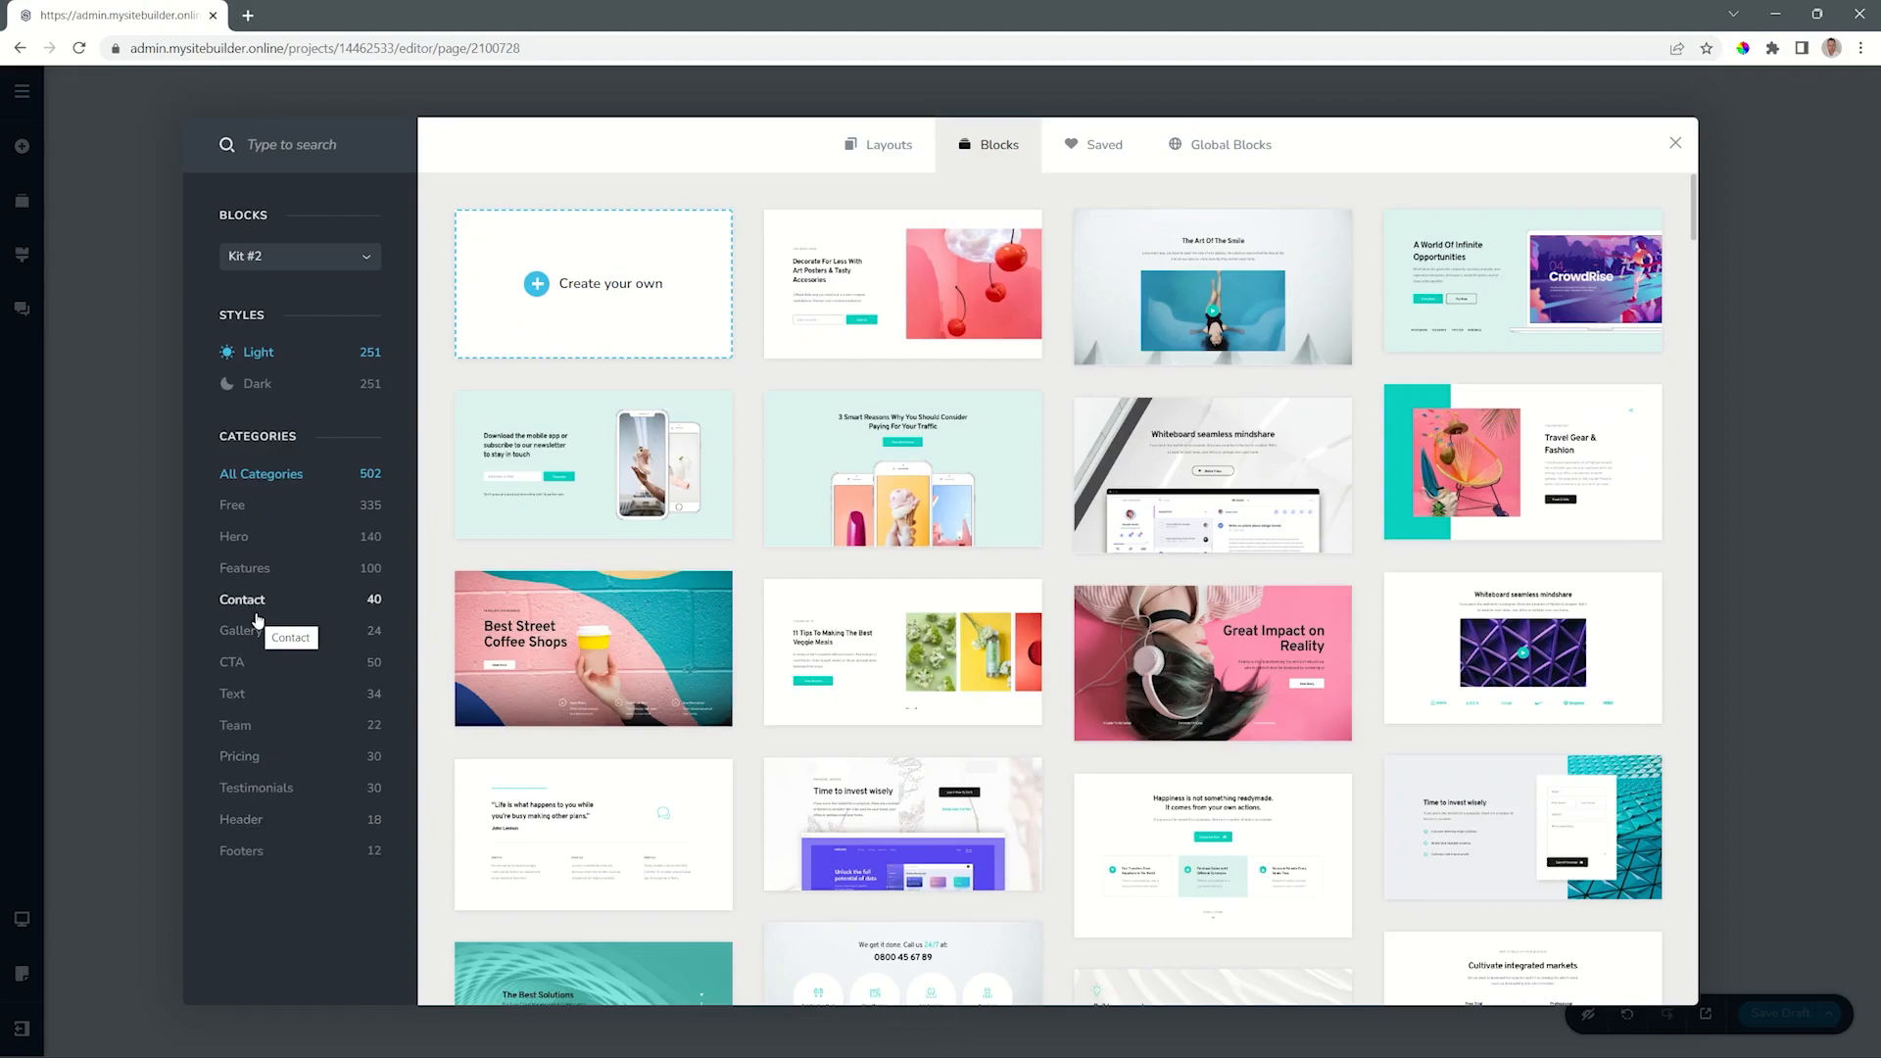
# - Browse the Hero blocks in dark and light style, and the Features, Contact and Gallery block categories
pyautogui.click(235, 538)
pyautogui.click(261, 388)
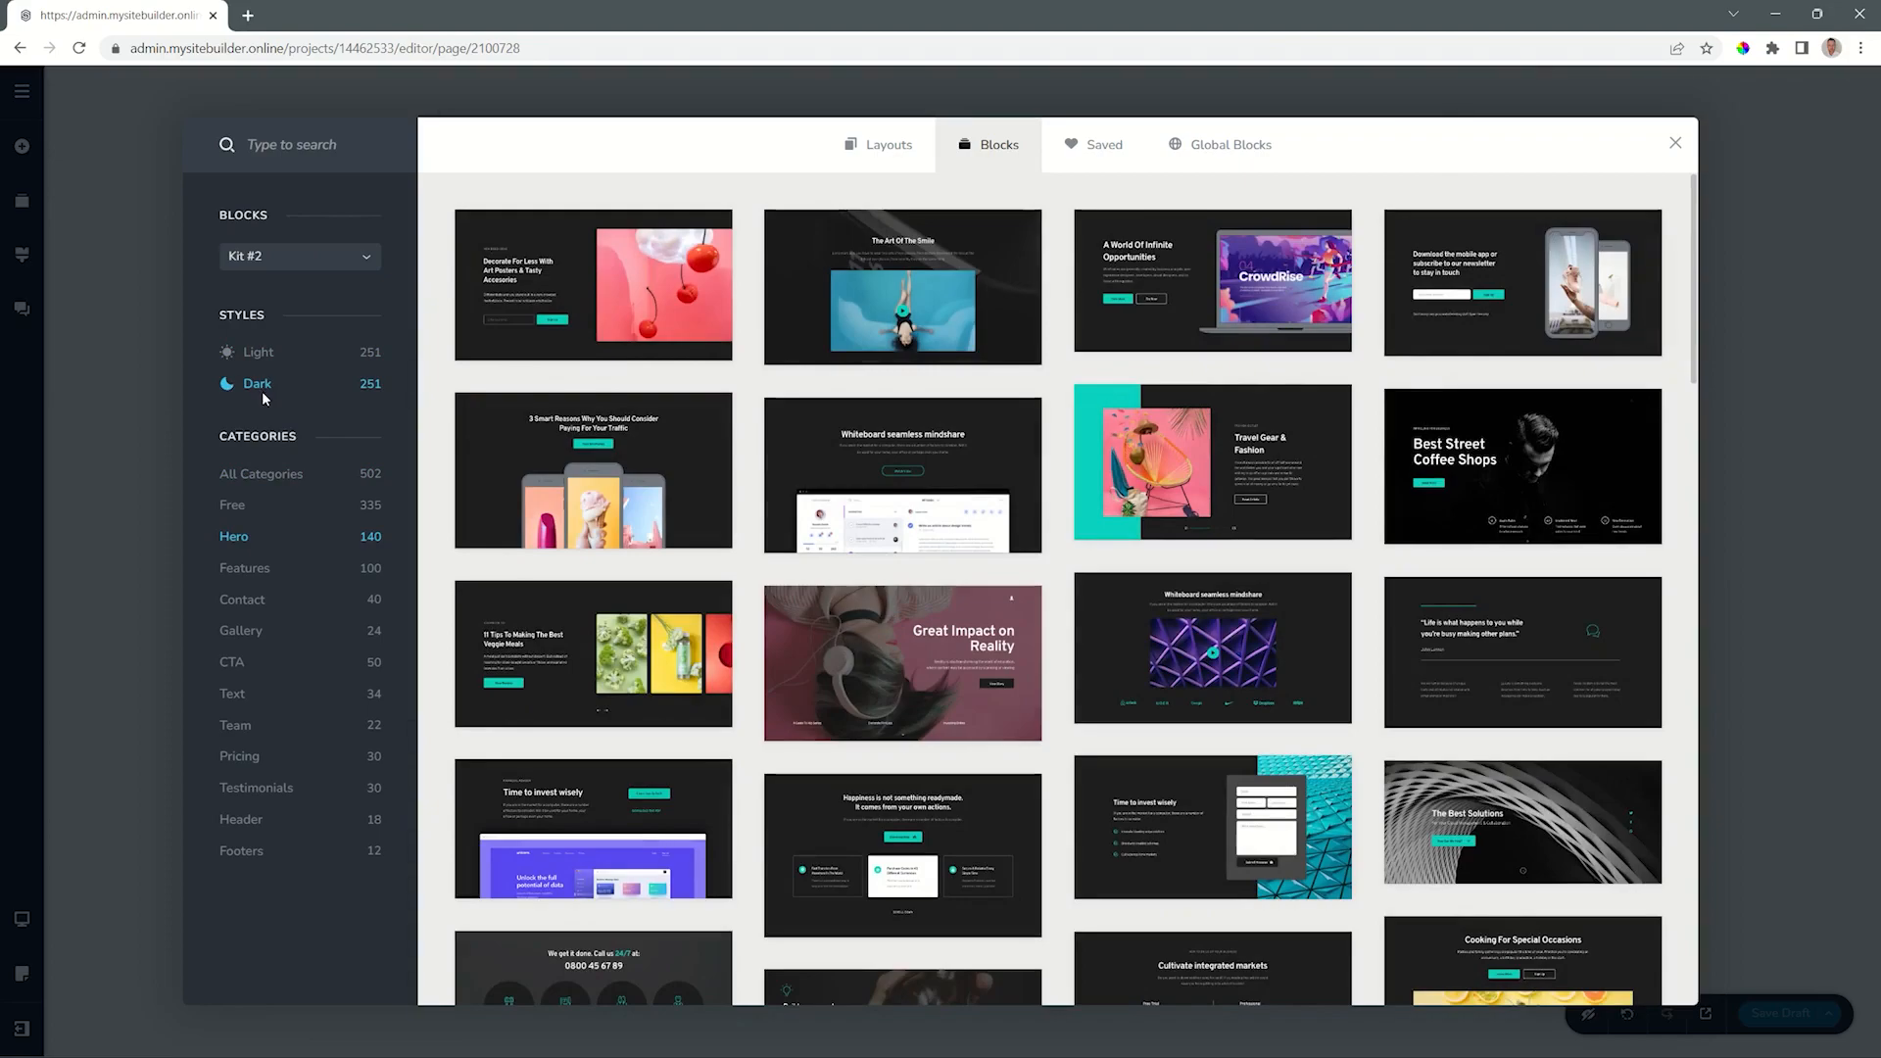
pyautogui.click(255, 355)
pyautogui.click(246, 569)
pyautogui.click(253, 600)
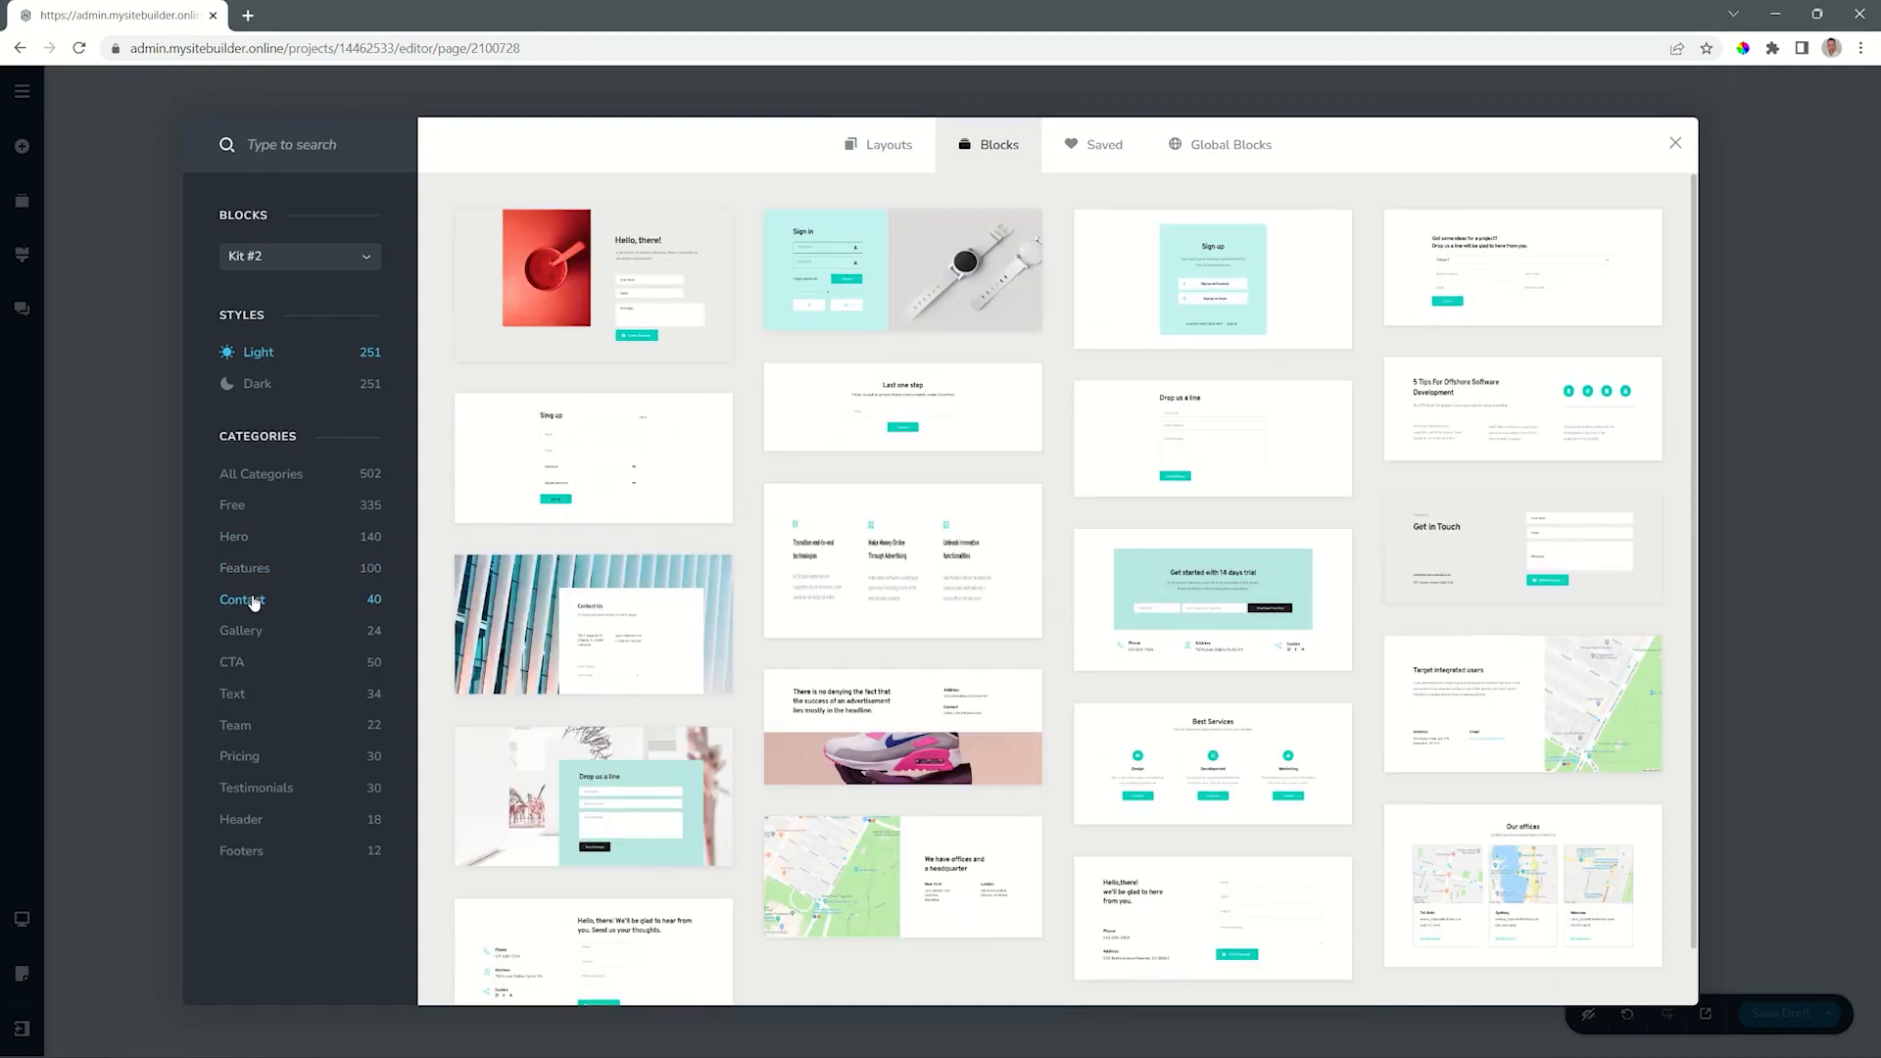
pyautogui.click(253, 631)
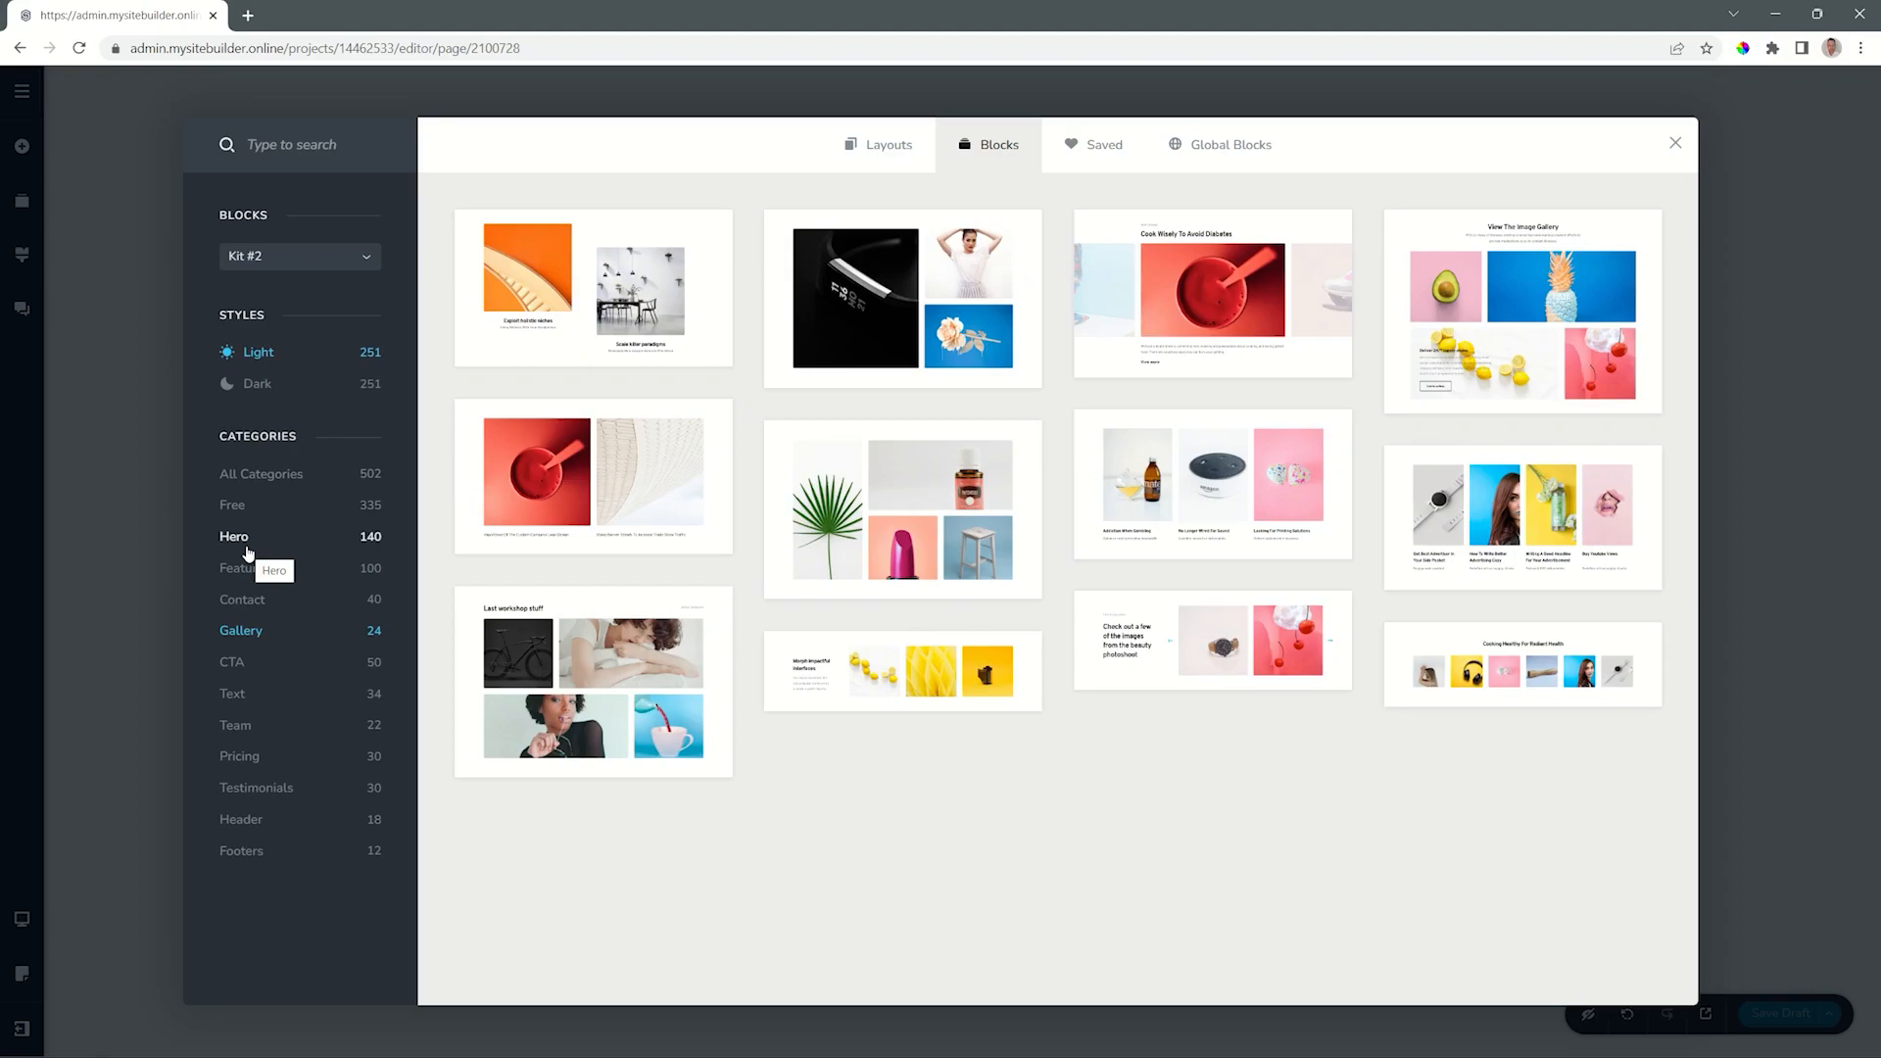
# - Insert the "Happiness is not something readymade" hero block from the Hero category and delete it from the page
pyautogui.click(247, 553)
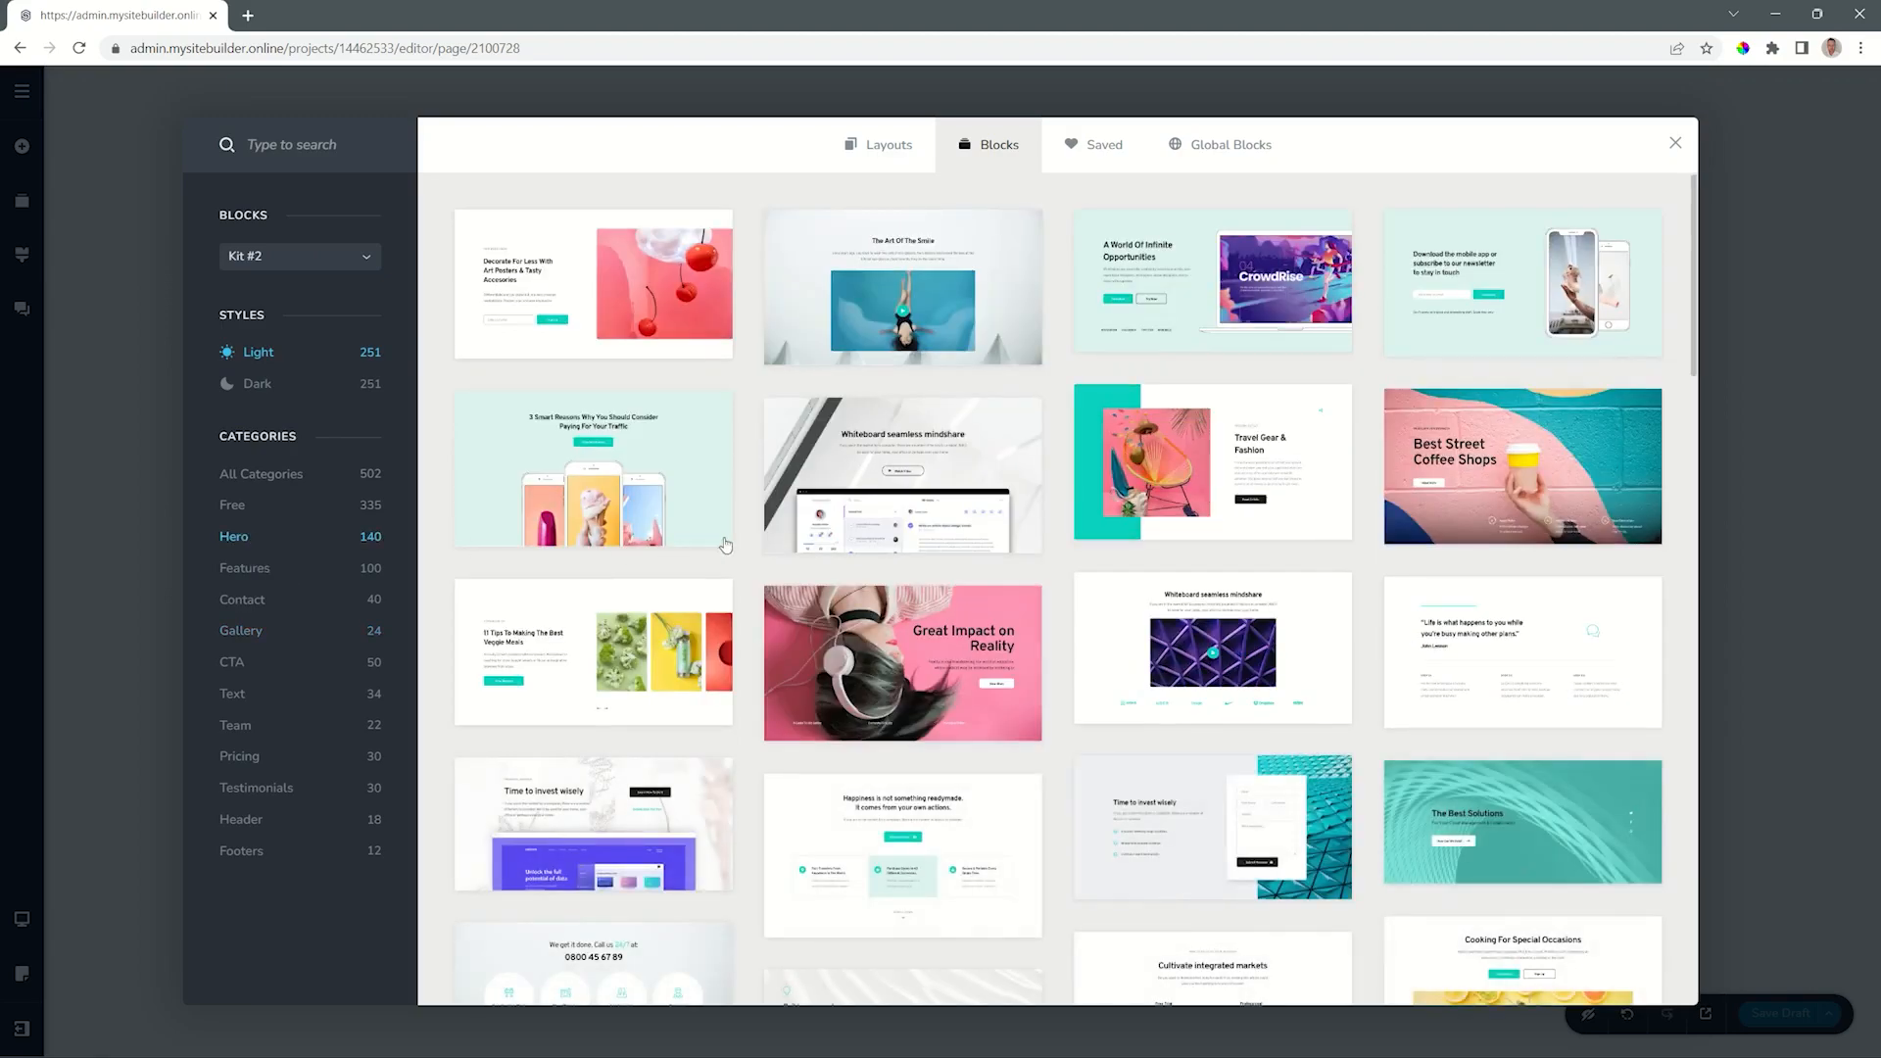
pyautogui.scroll(-12, 725, 546)
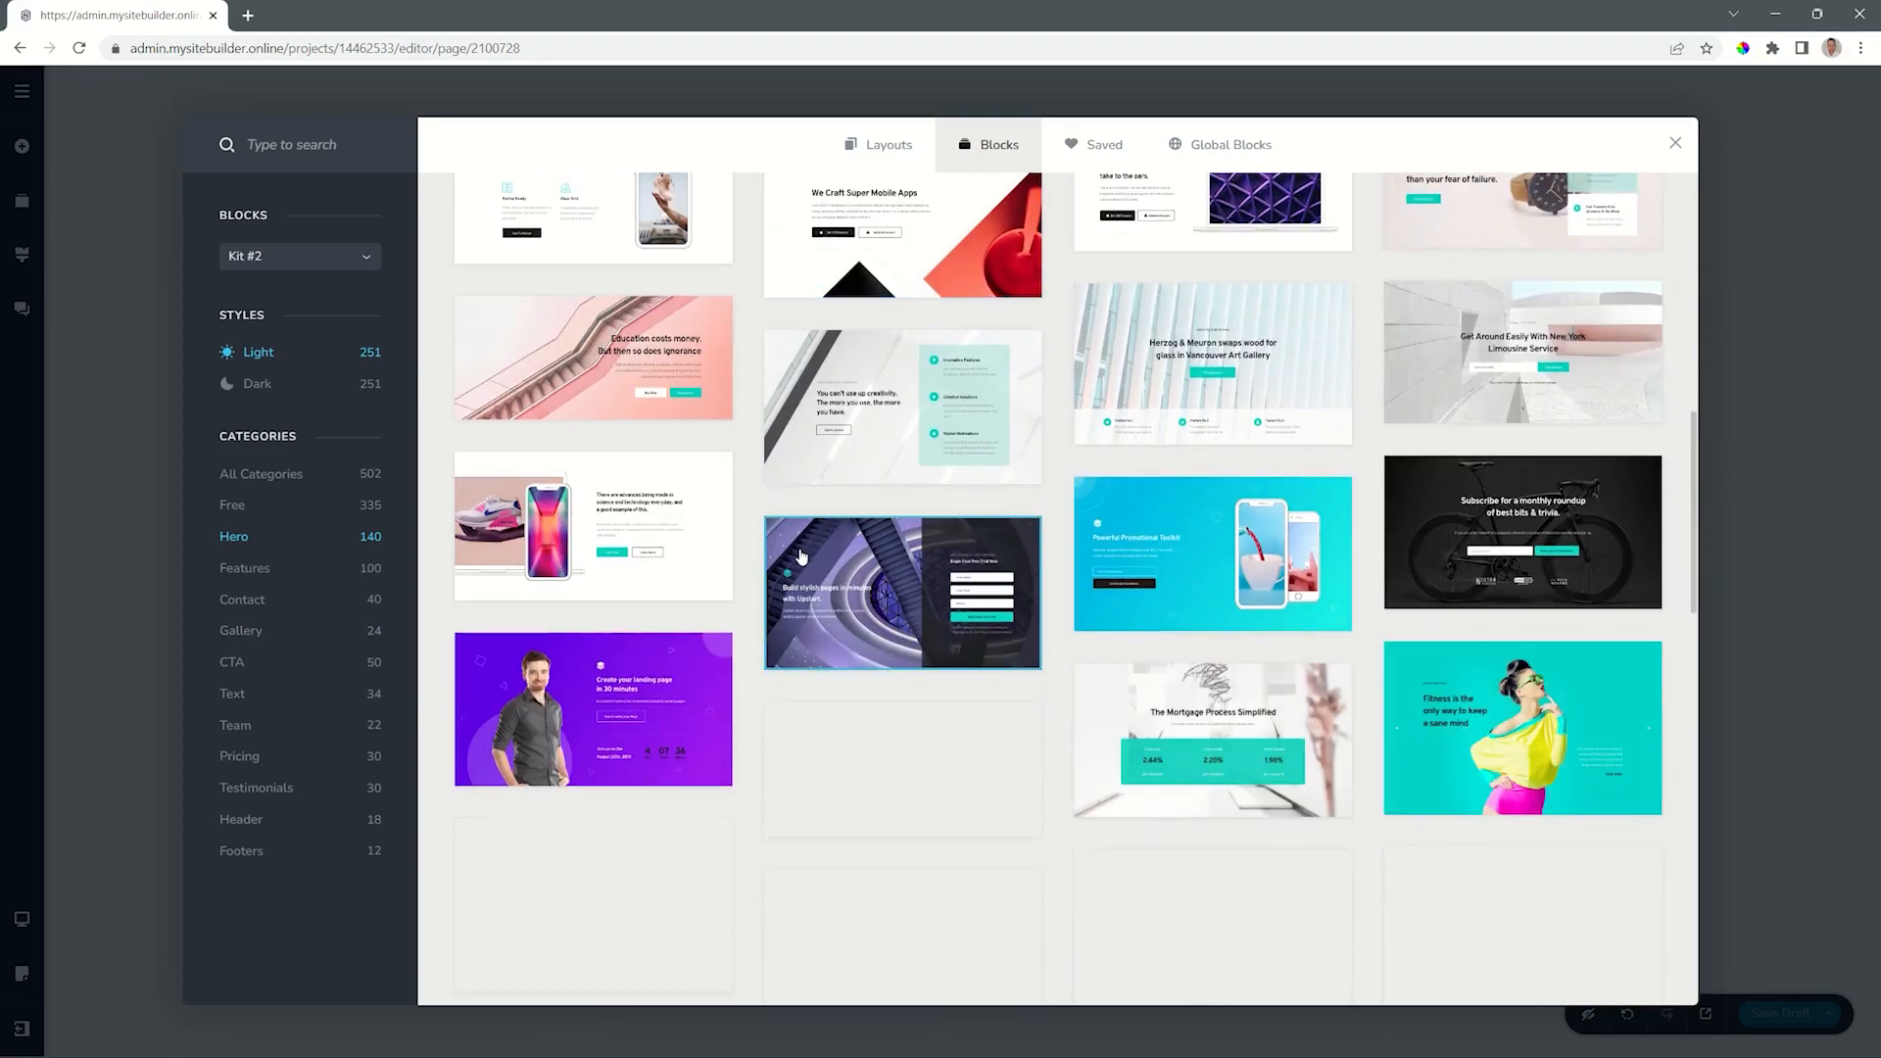
pyautogui.scroll(-1, 799, 551)
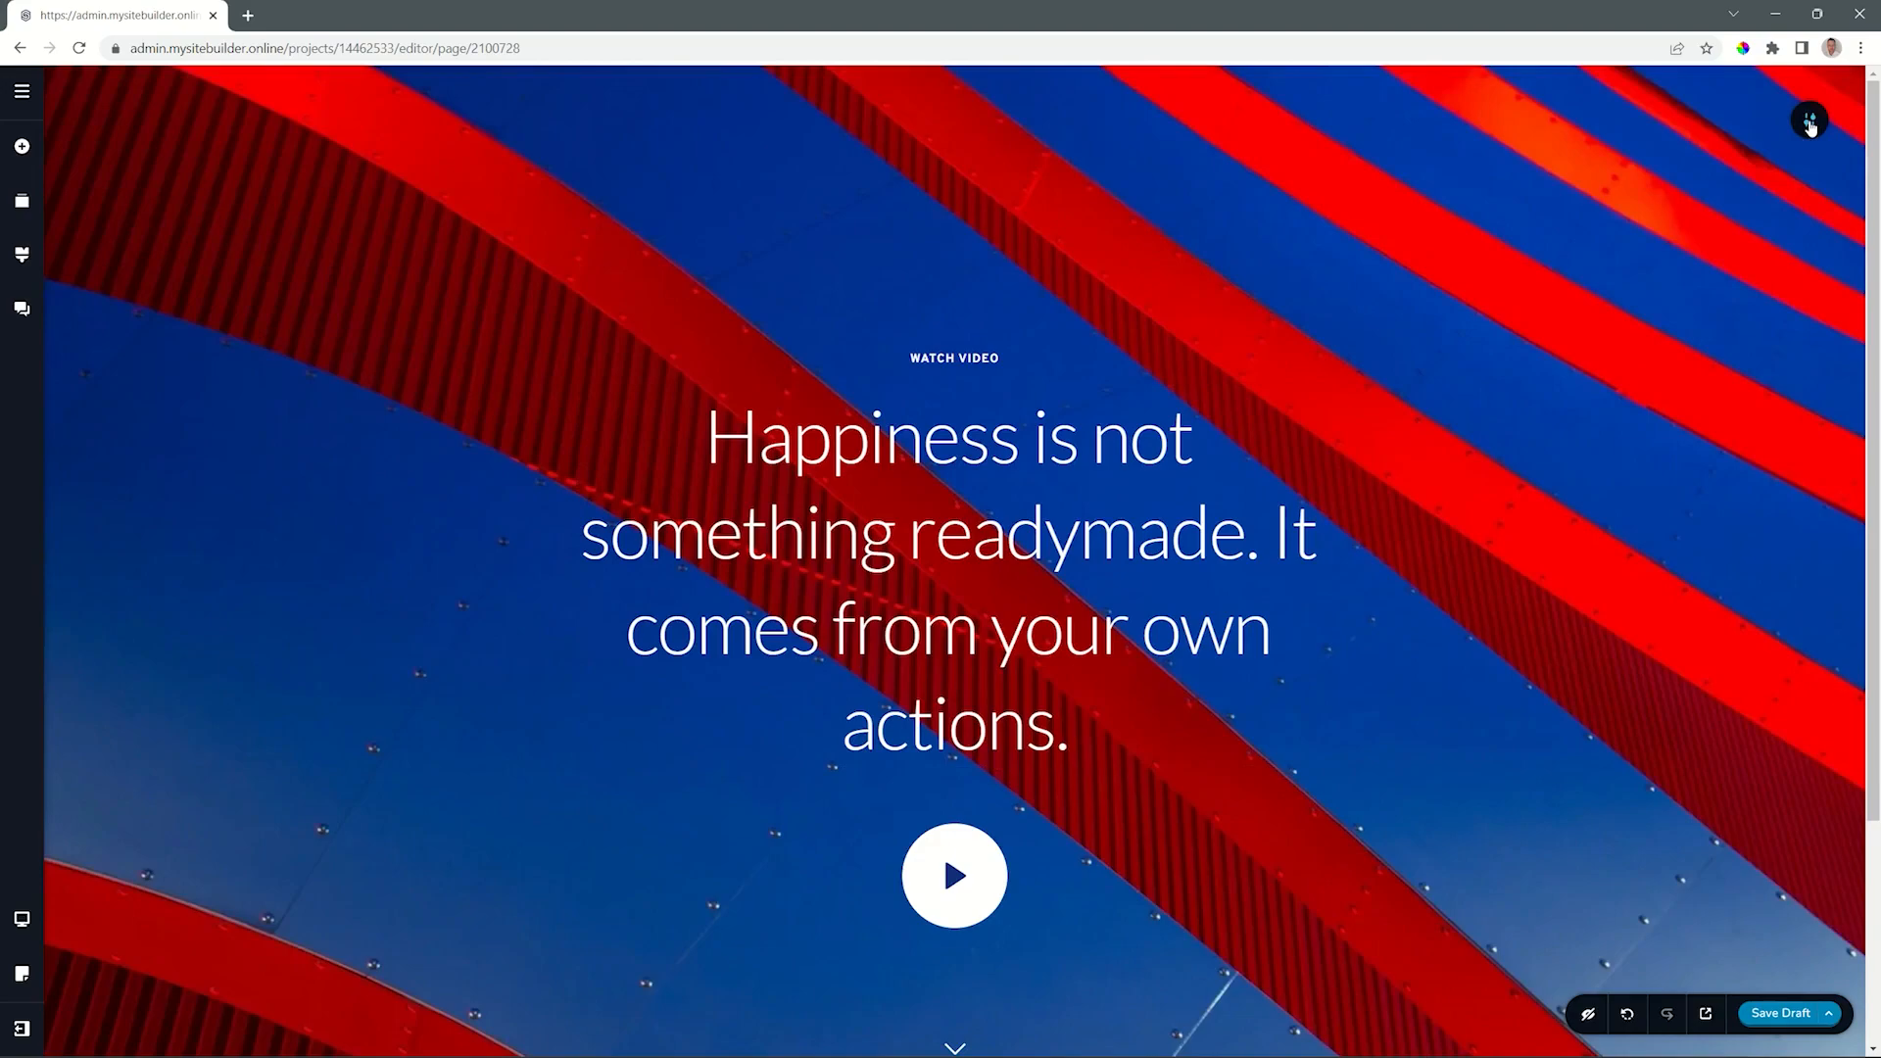
pyautogui.moveTo(1810, 122)
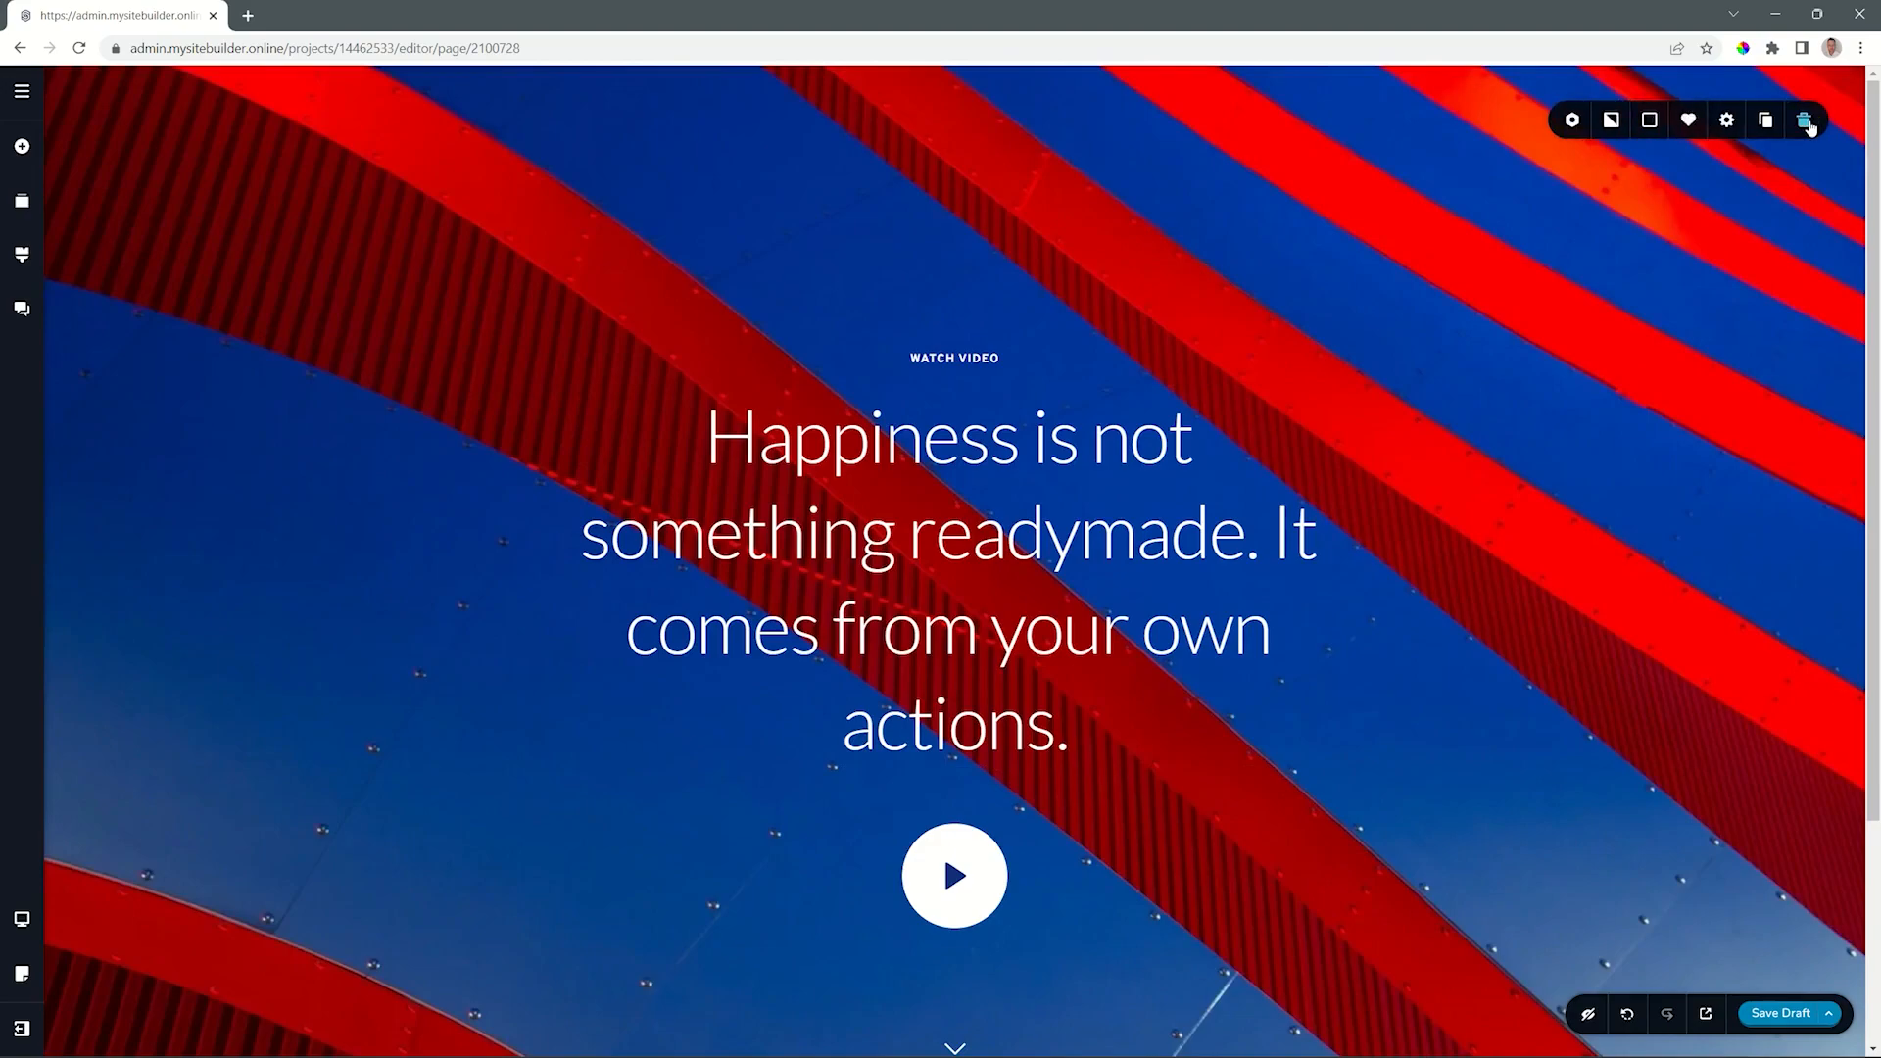
pyautogui.click(1809, 122)
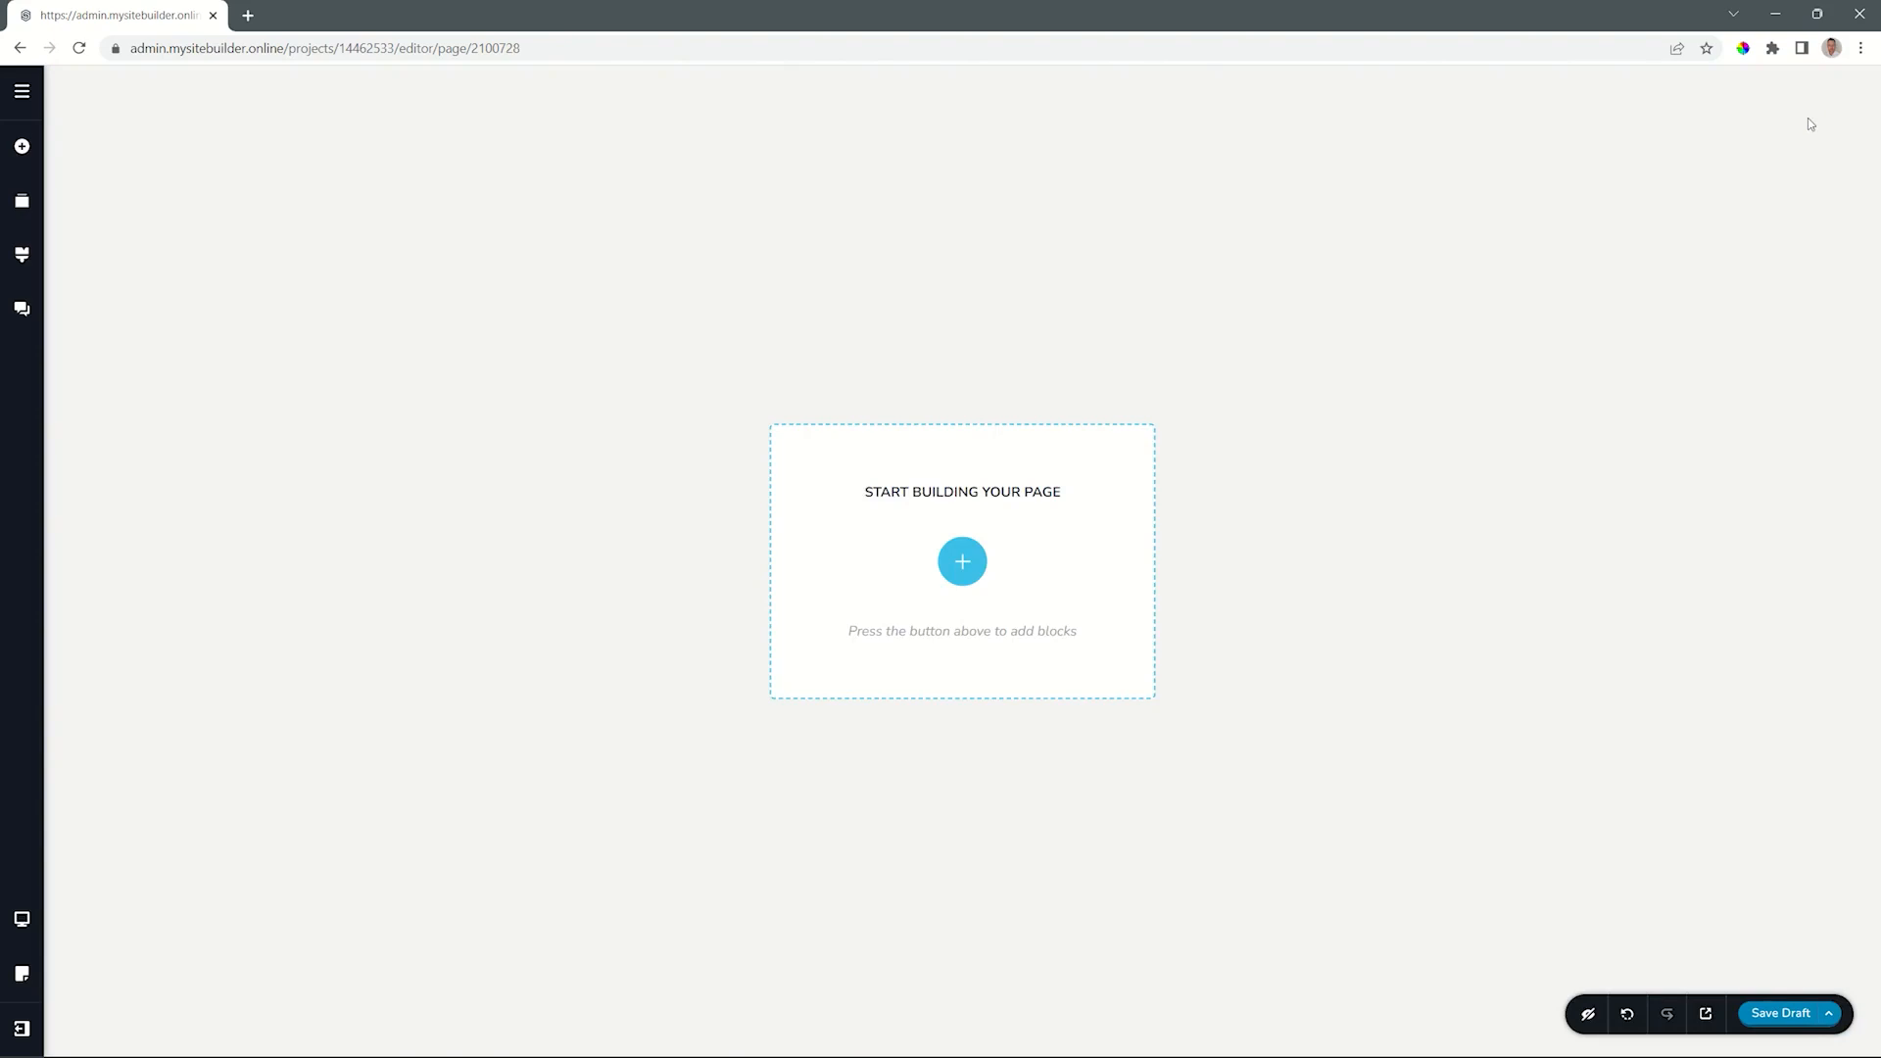
# - Add an empty custom block to the page and delete it again
pyautogui.click(964, 564)
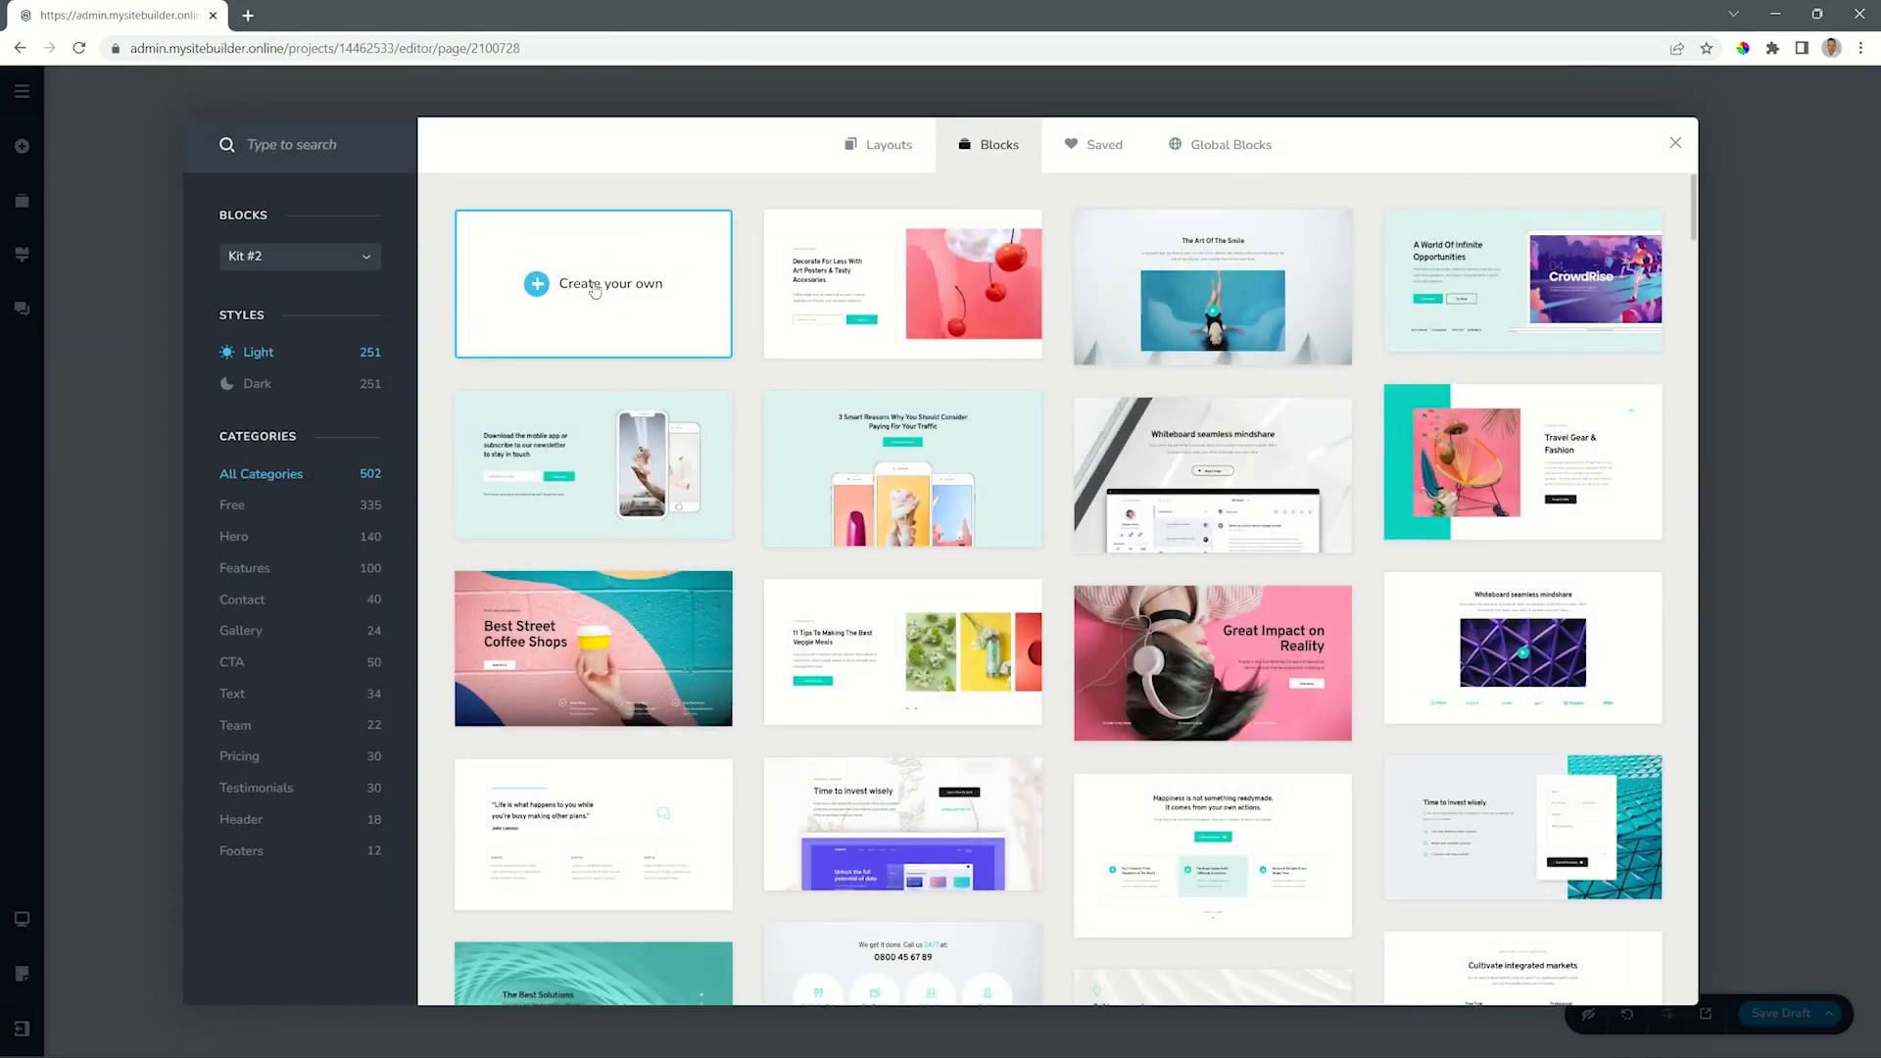
pyautogui.click(595, 286)
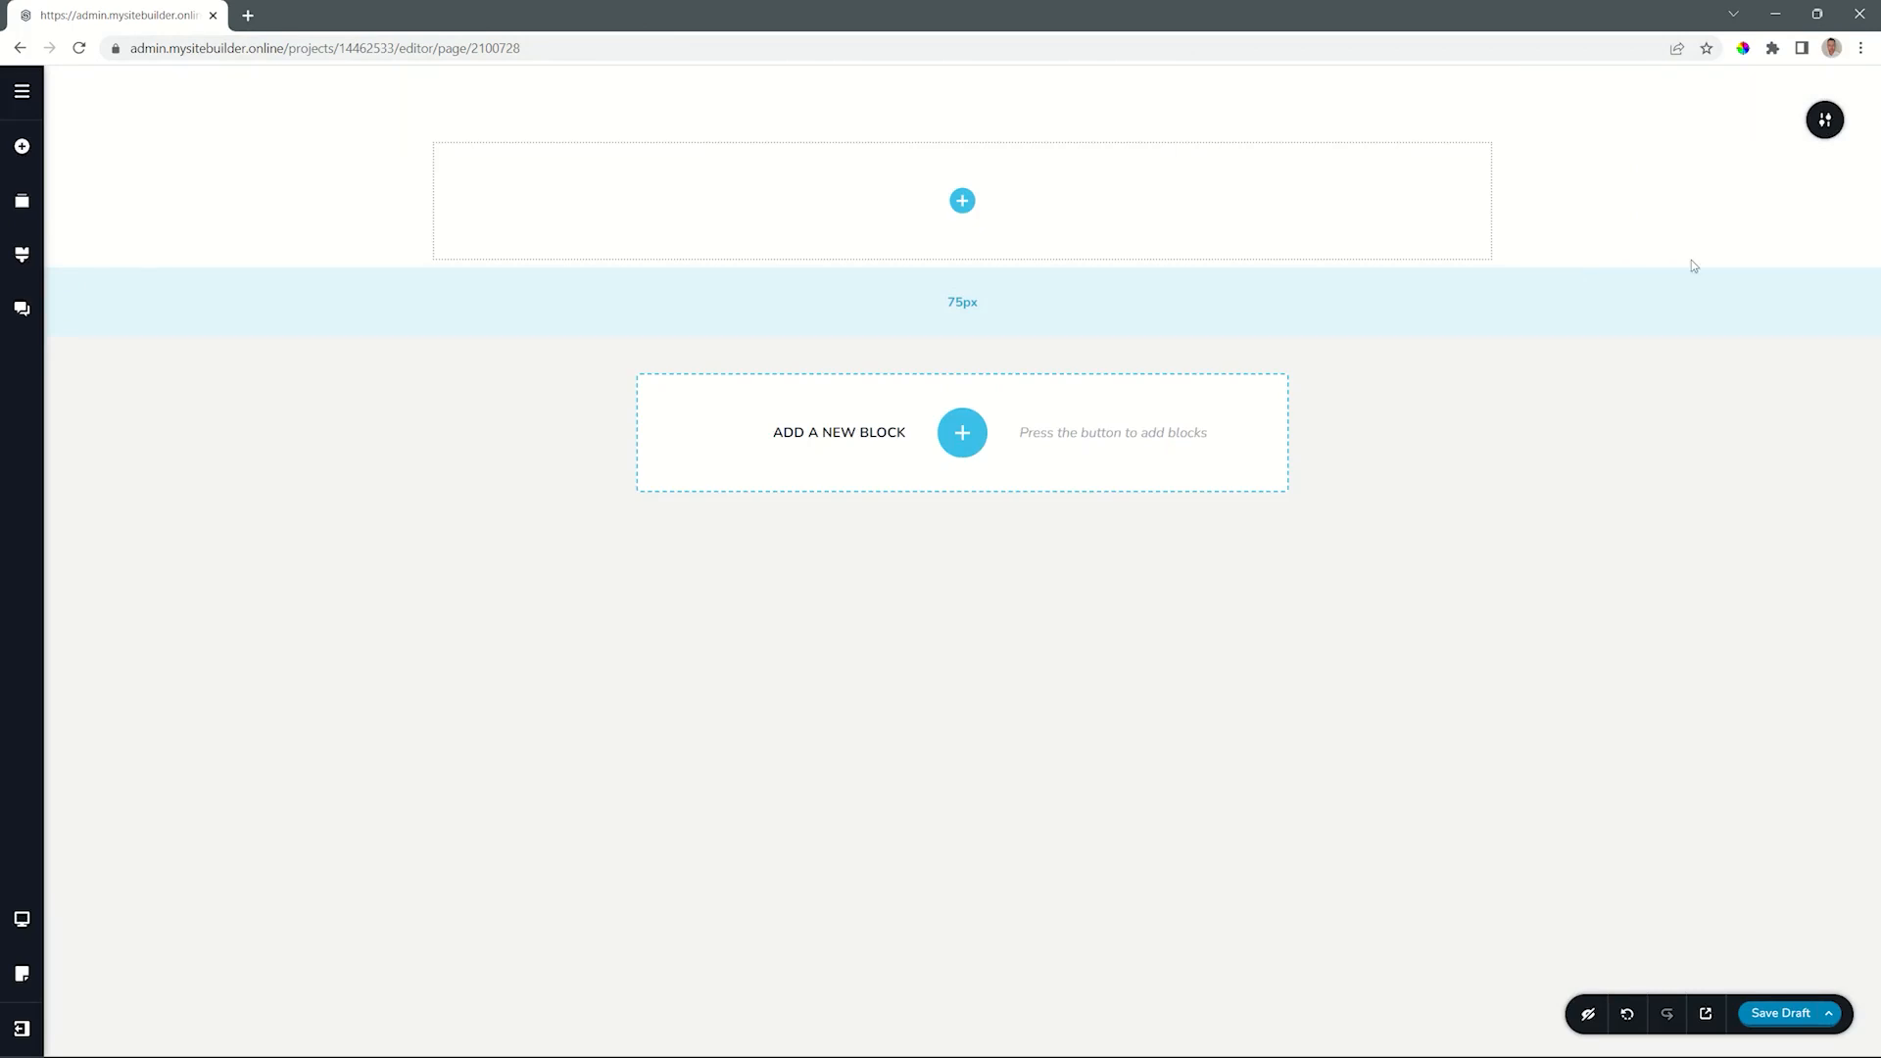
pyautogui.moveTo(1819, 121)
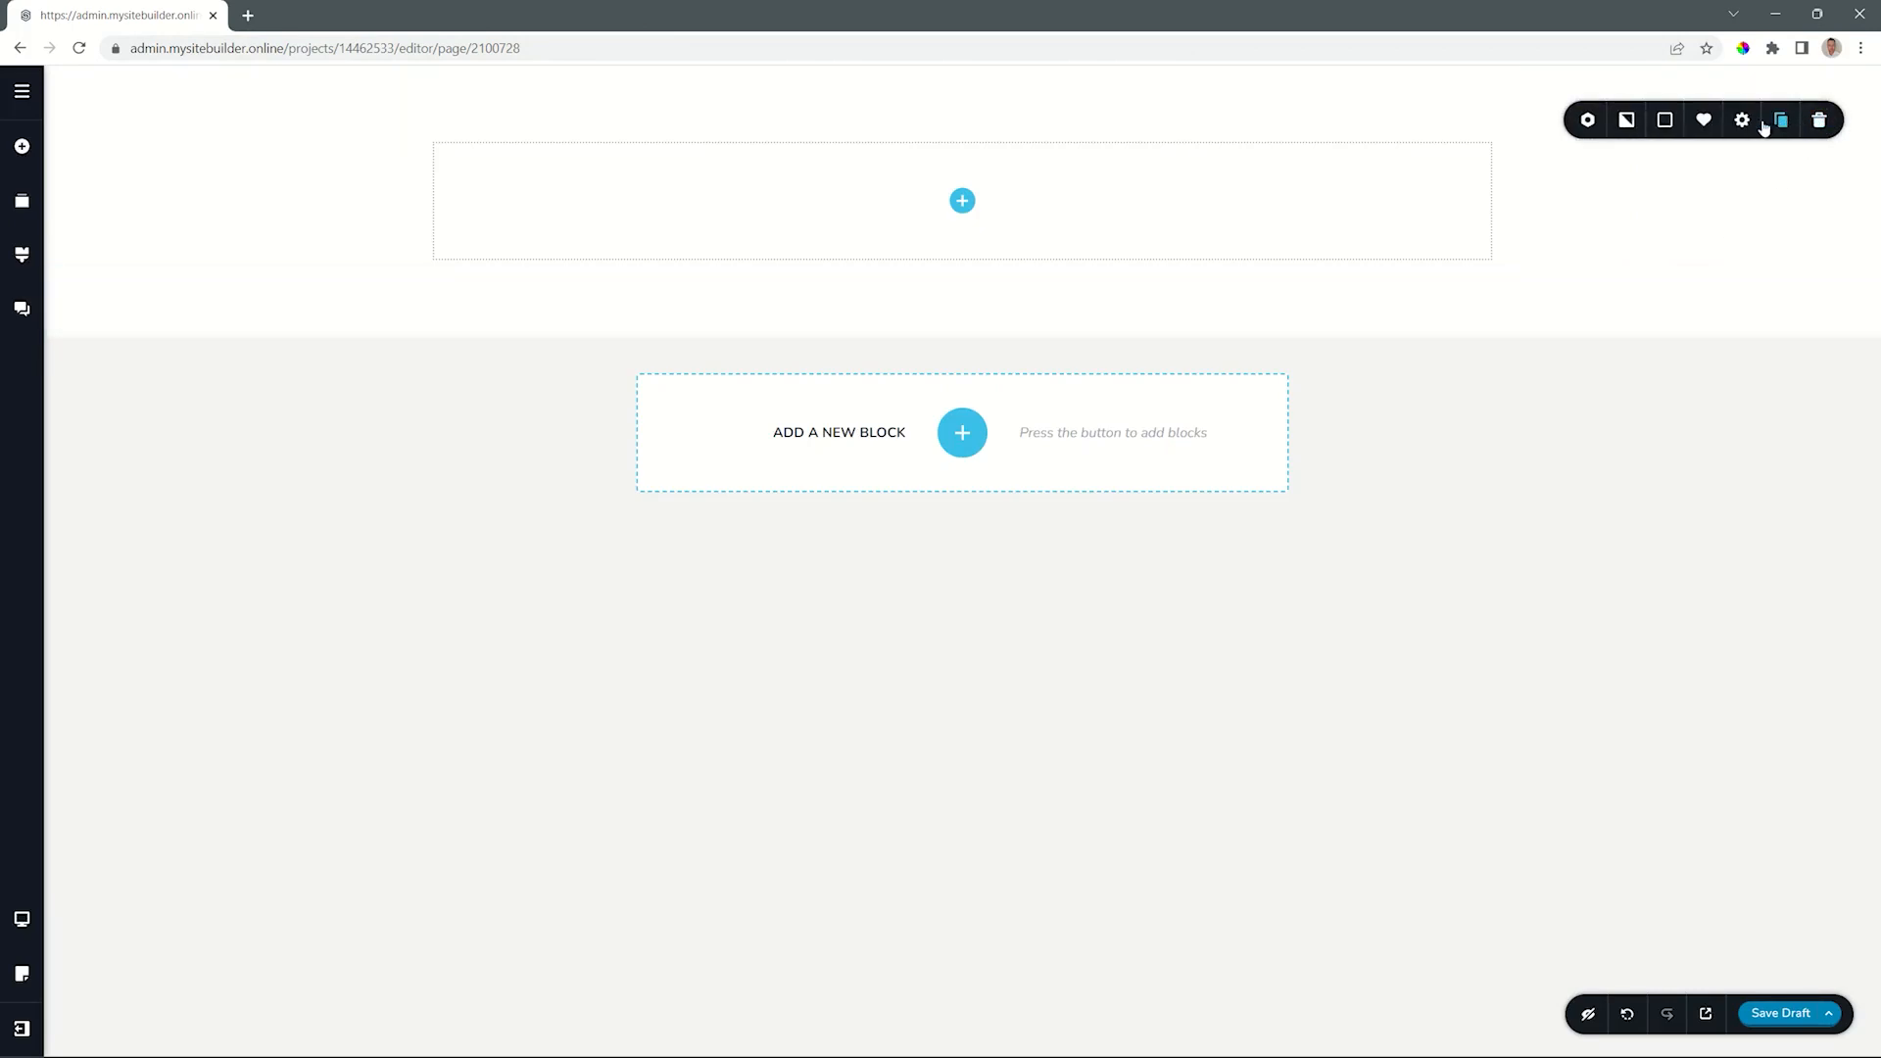
pyautogui.click(1820, 121)
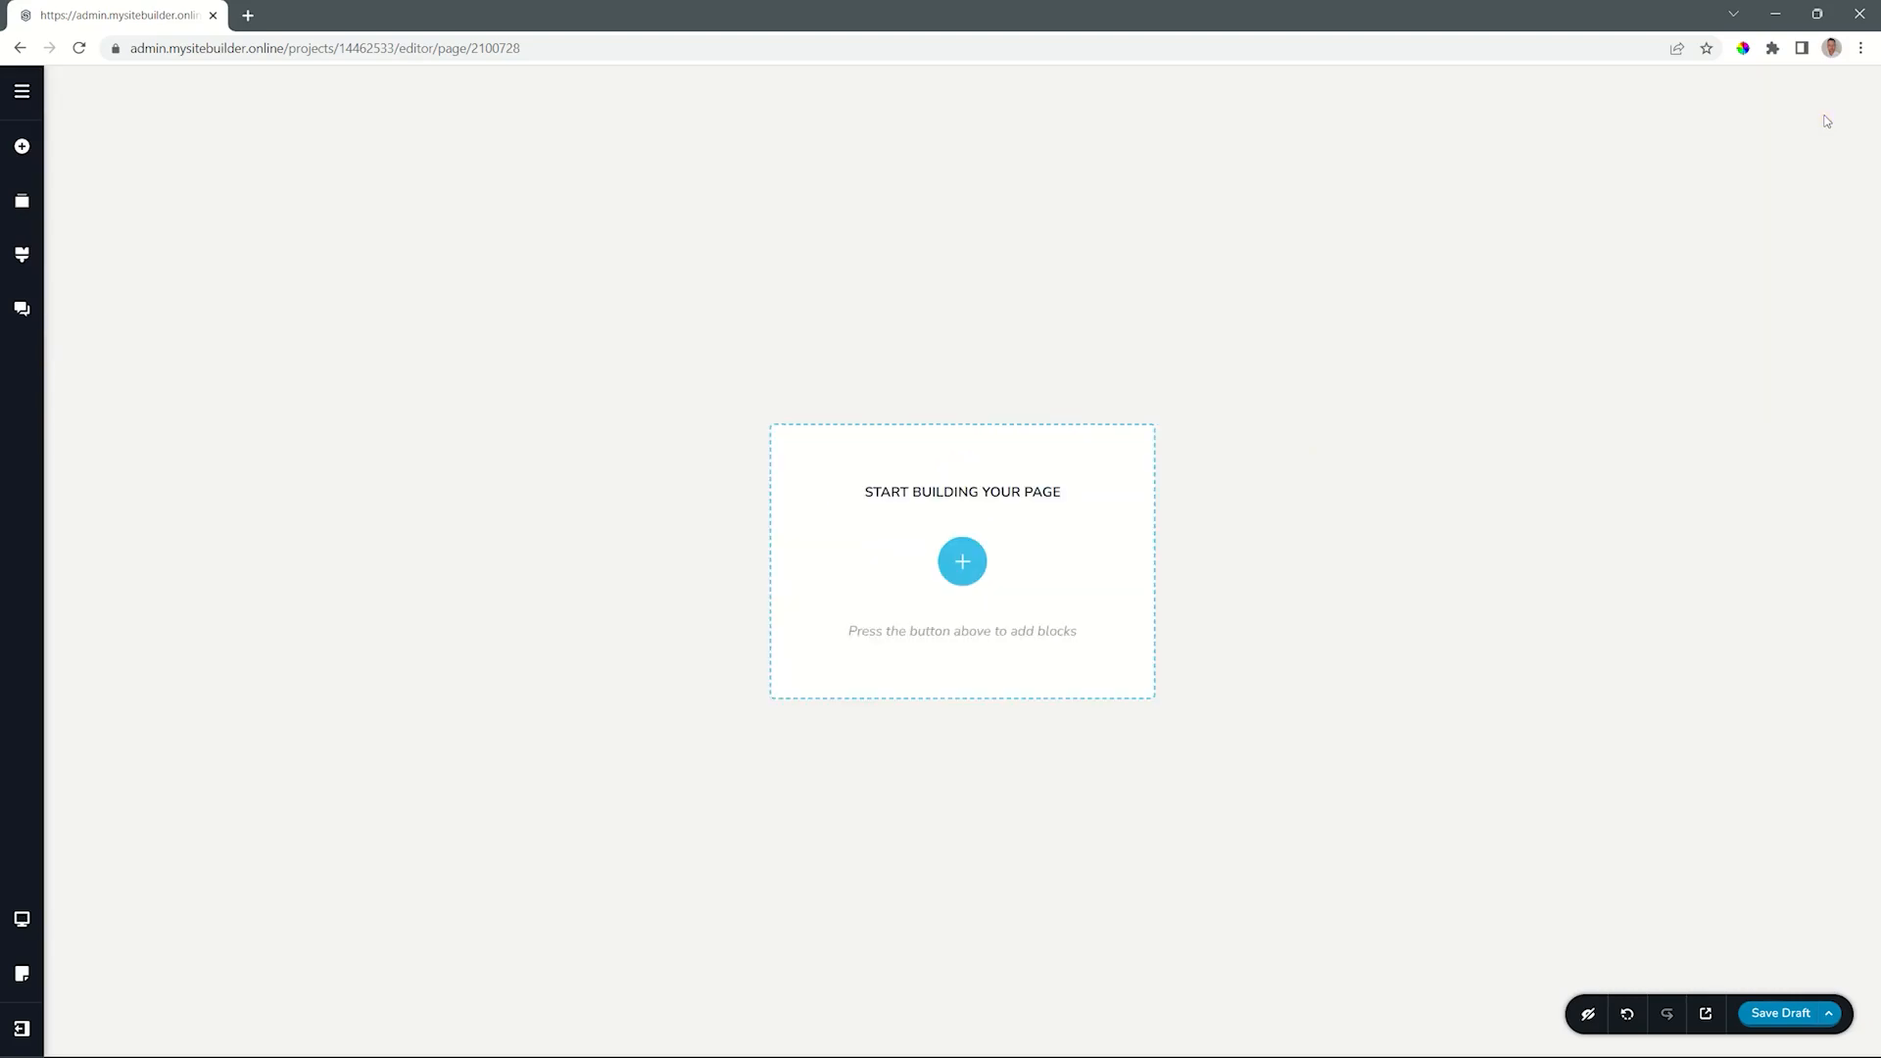
# - Add an empty block to the page to build a custom section from scratch
pyautogui.click(962, 561)
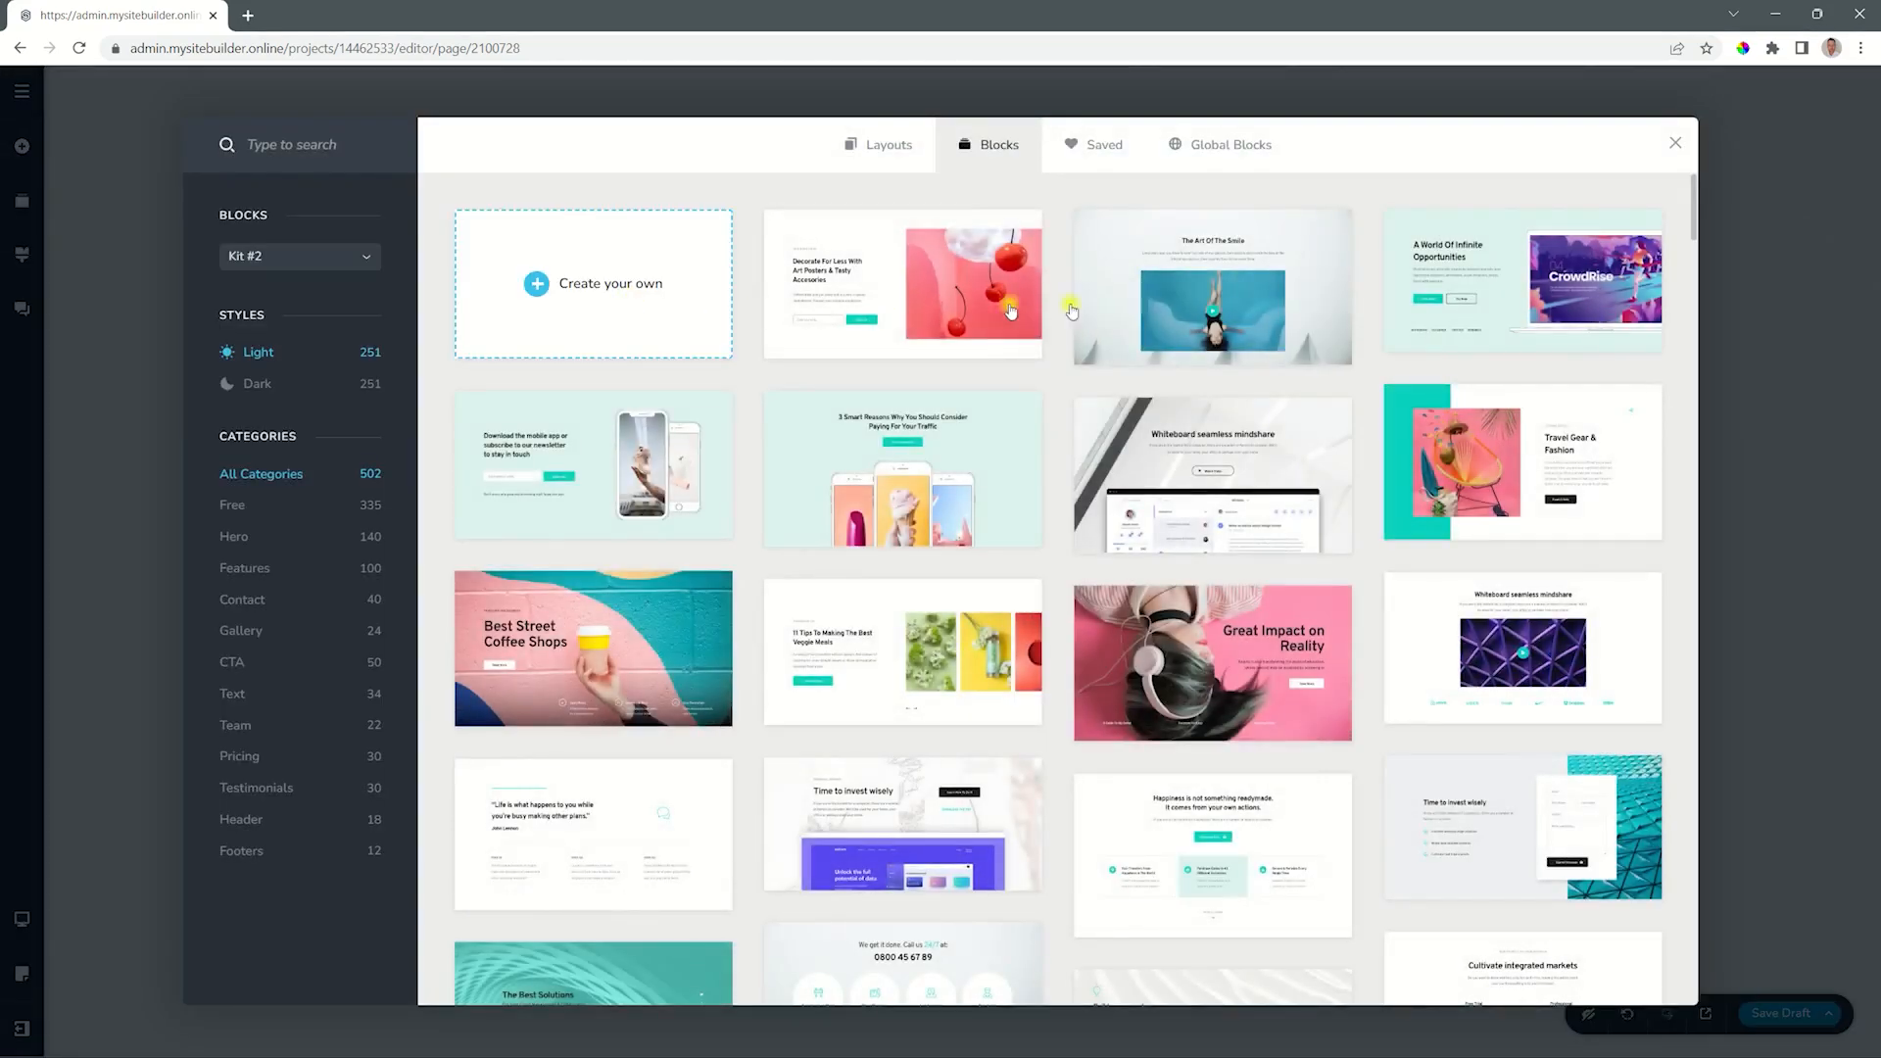
pyautogui.click(1010, 312)
# - Duplicate the empty block and delete the duplicate
pyautogui.moveTo(1820, 120)
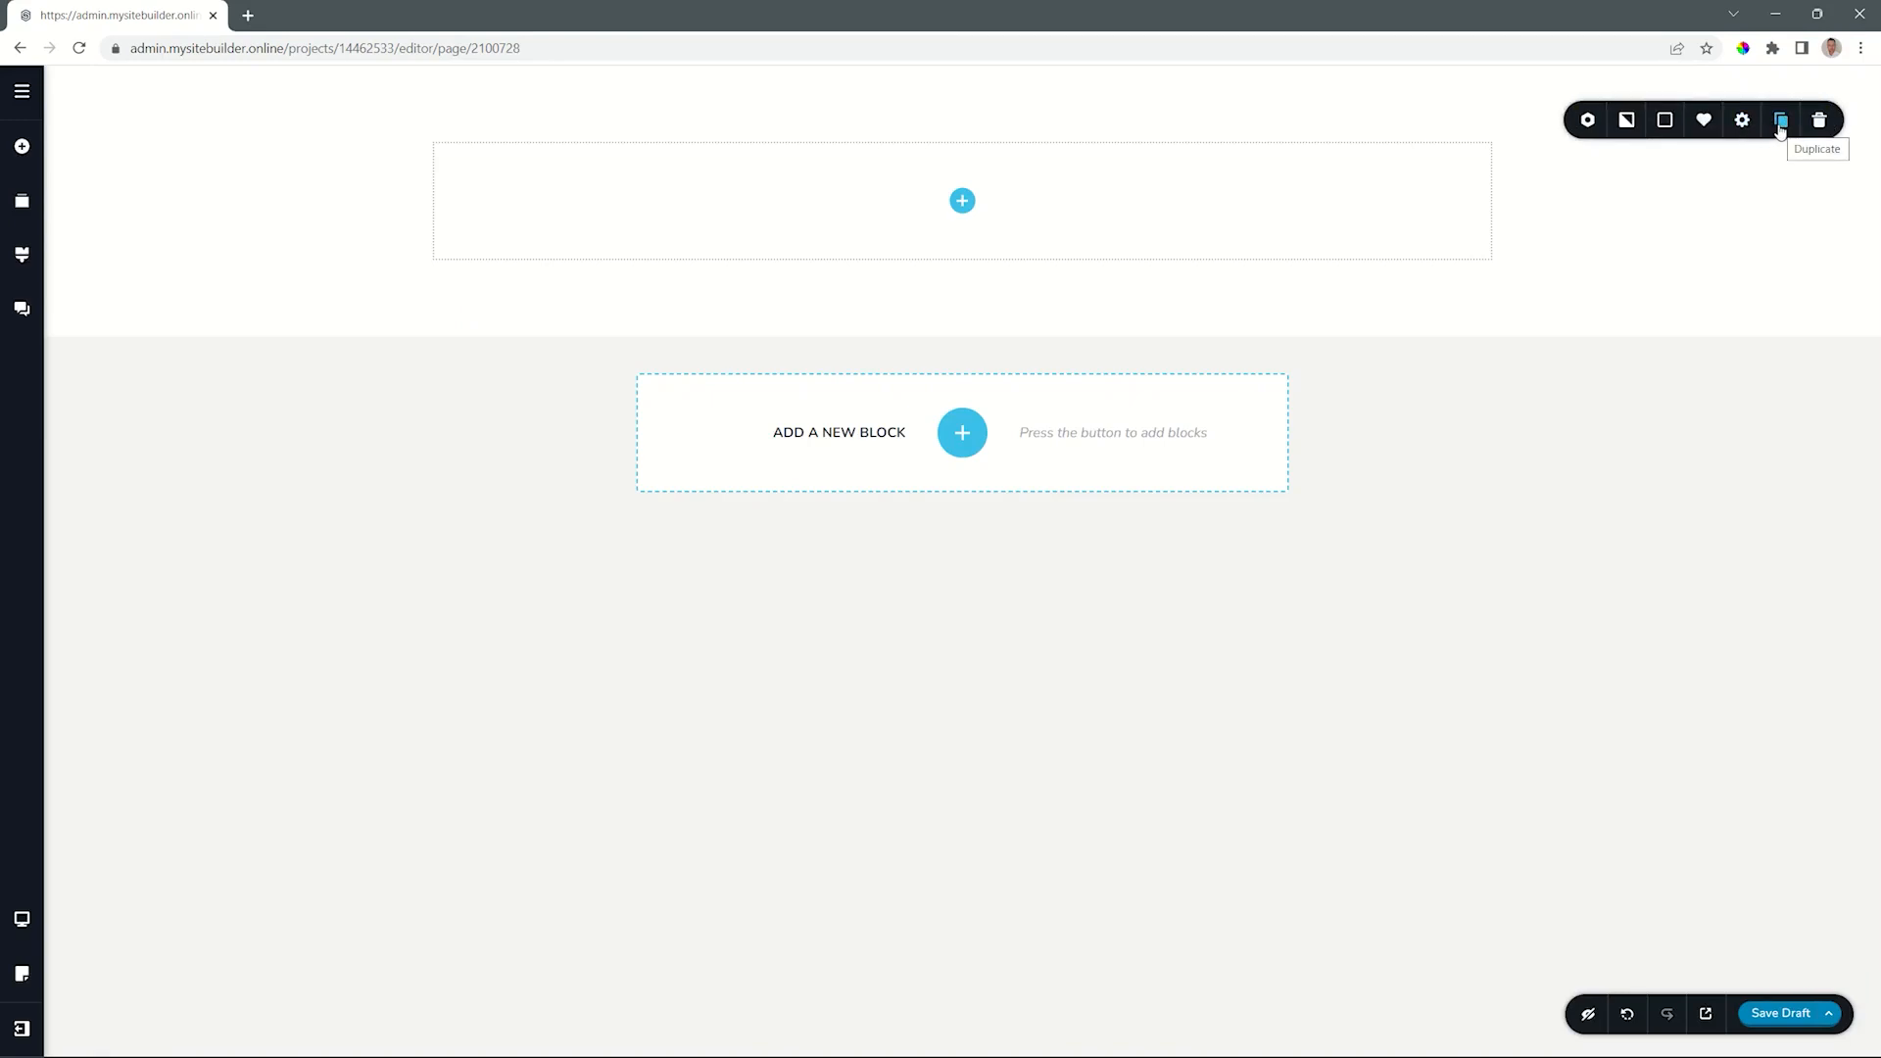
pyautogui.click(1779, 122)
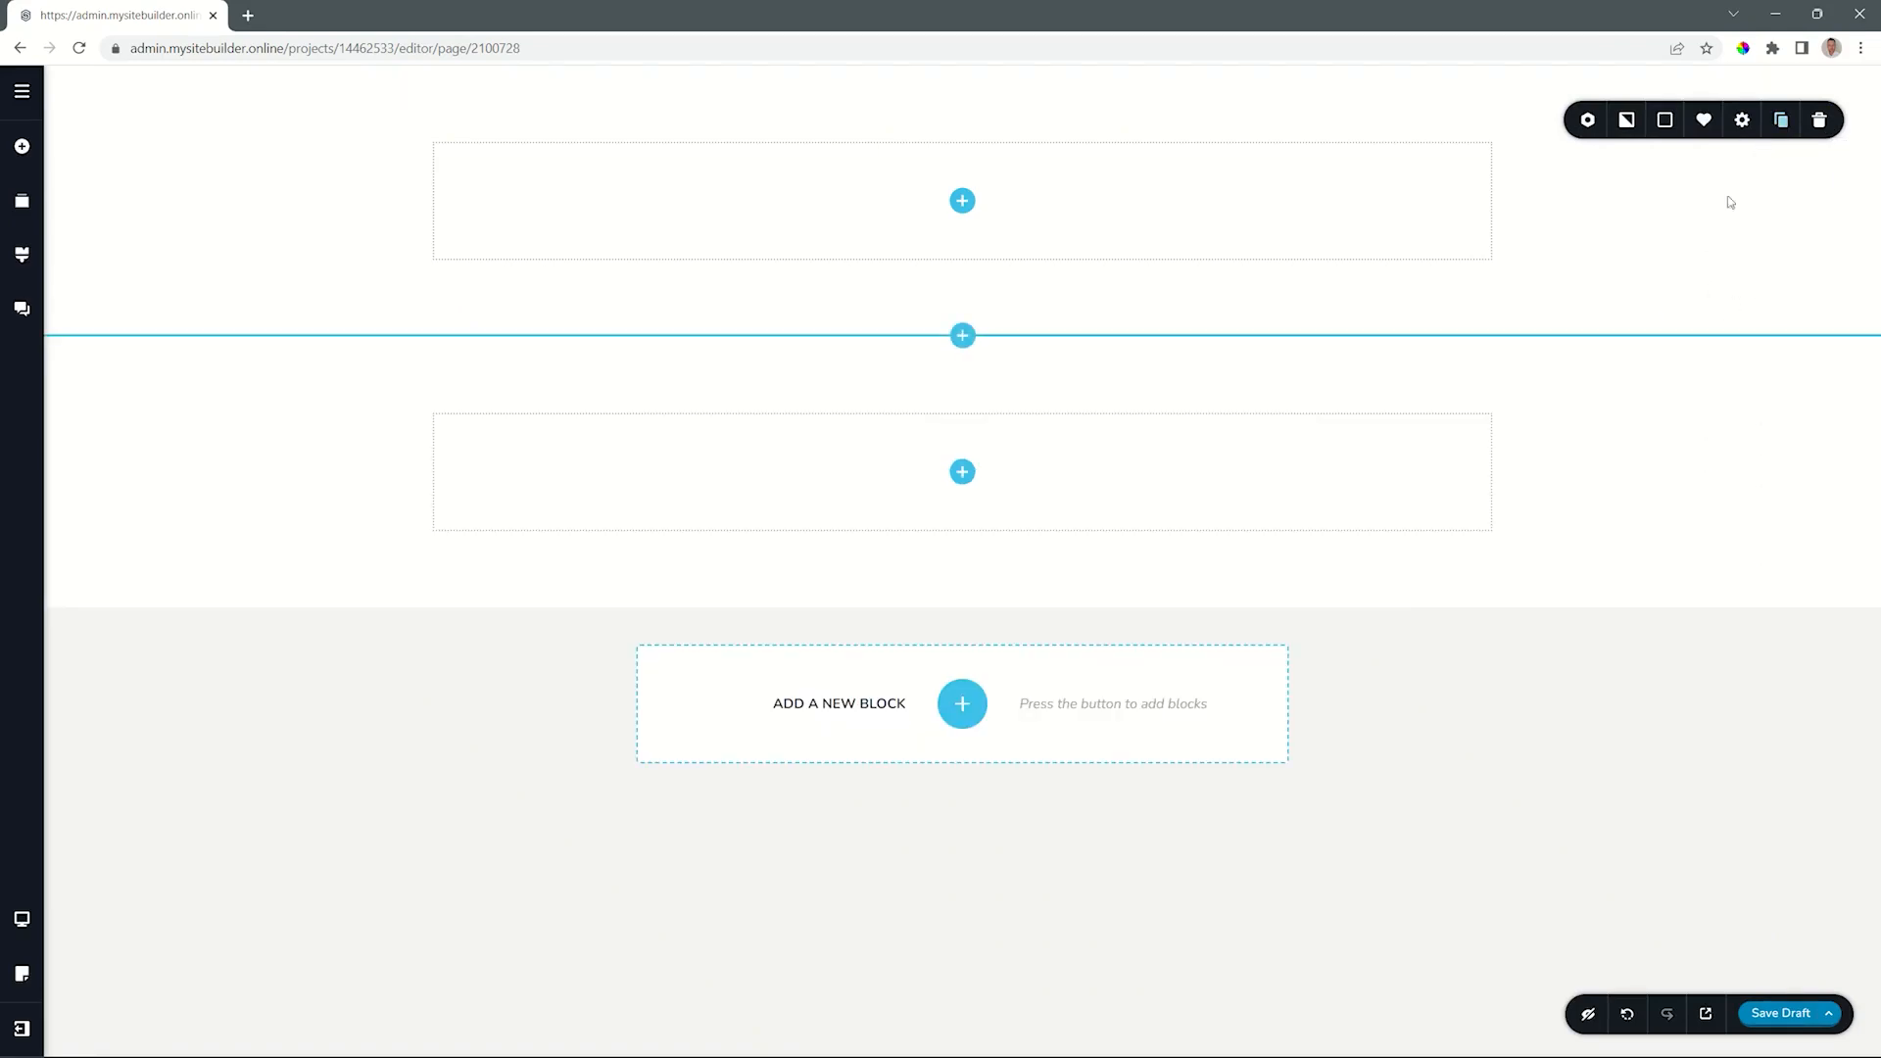
pyautogui.click(1819, 393)
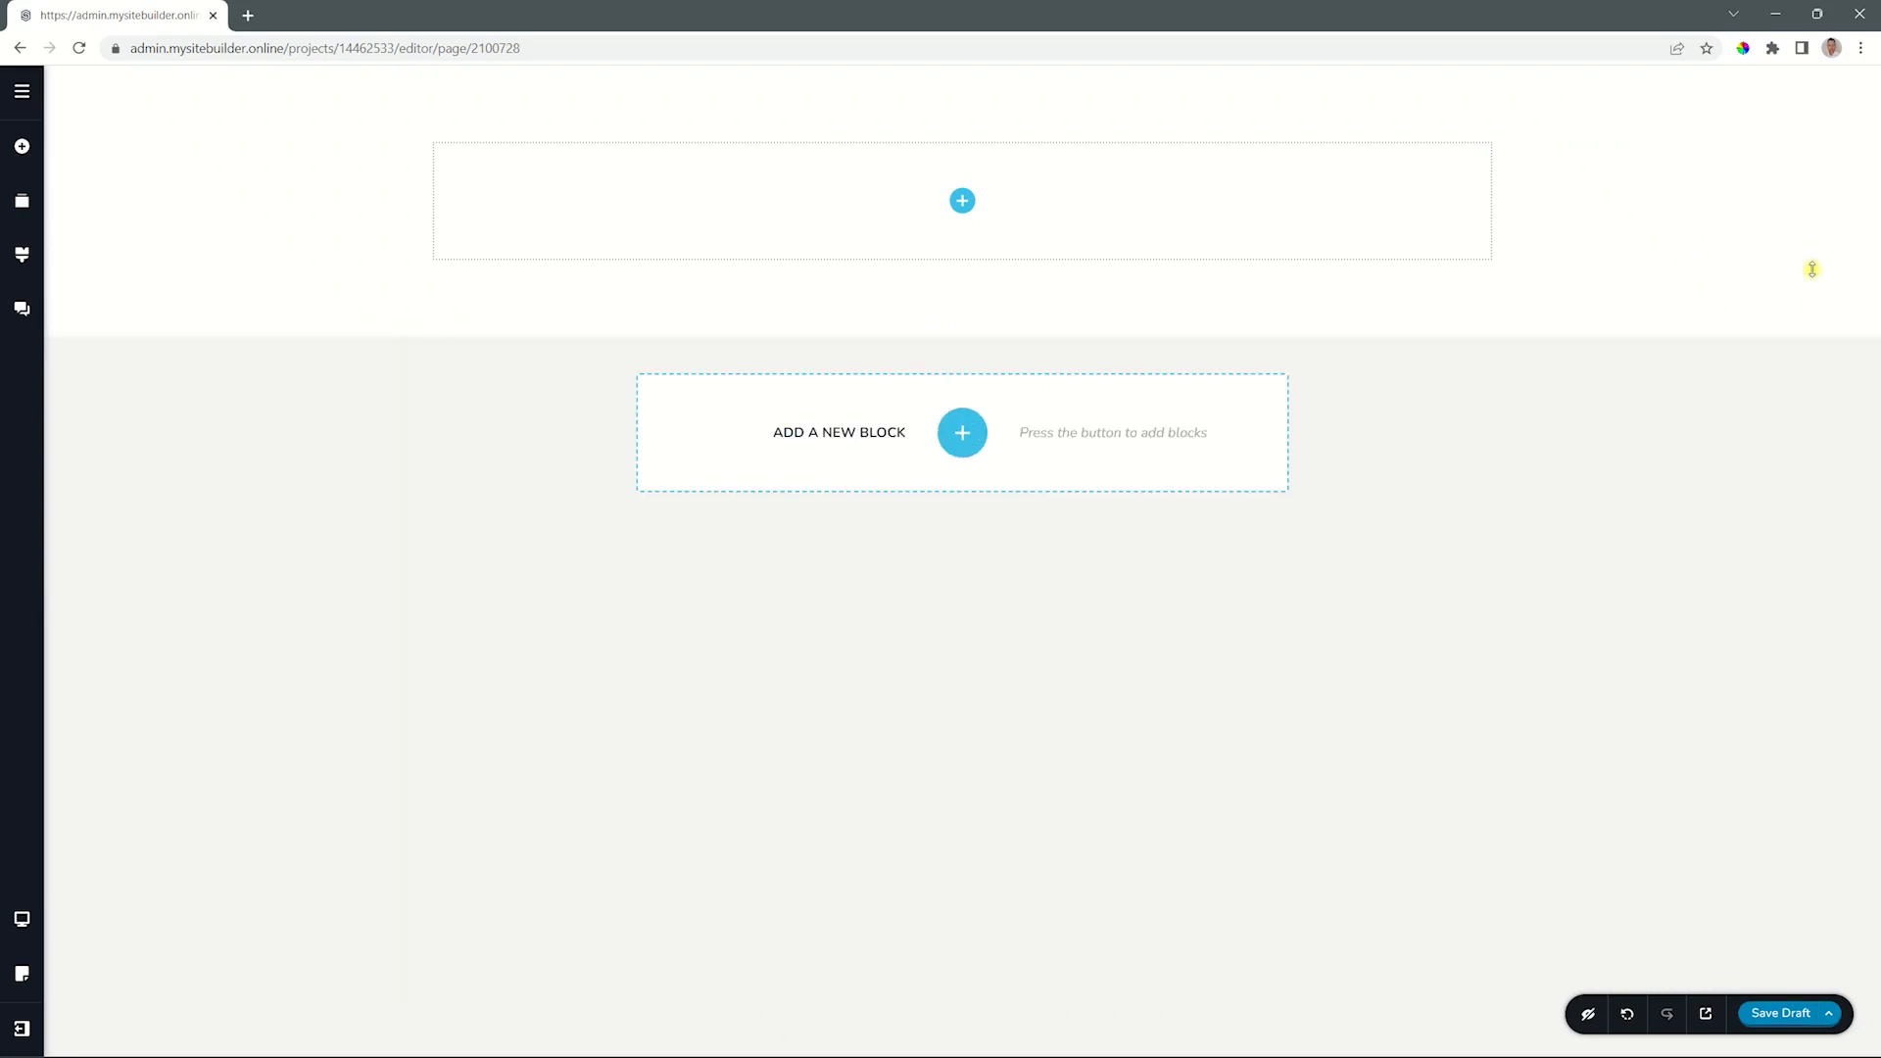
# - Examine the block's width and height settings and its styling options for padding, margin and corners
pyautogui.moveTo(1820, 123)
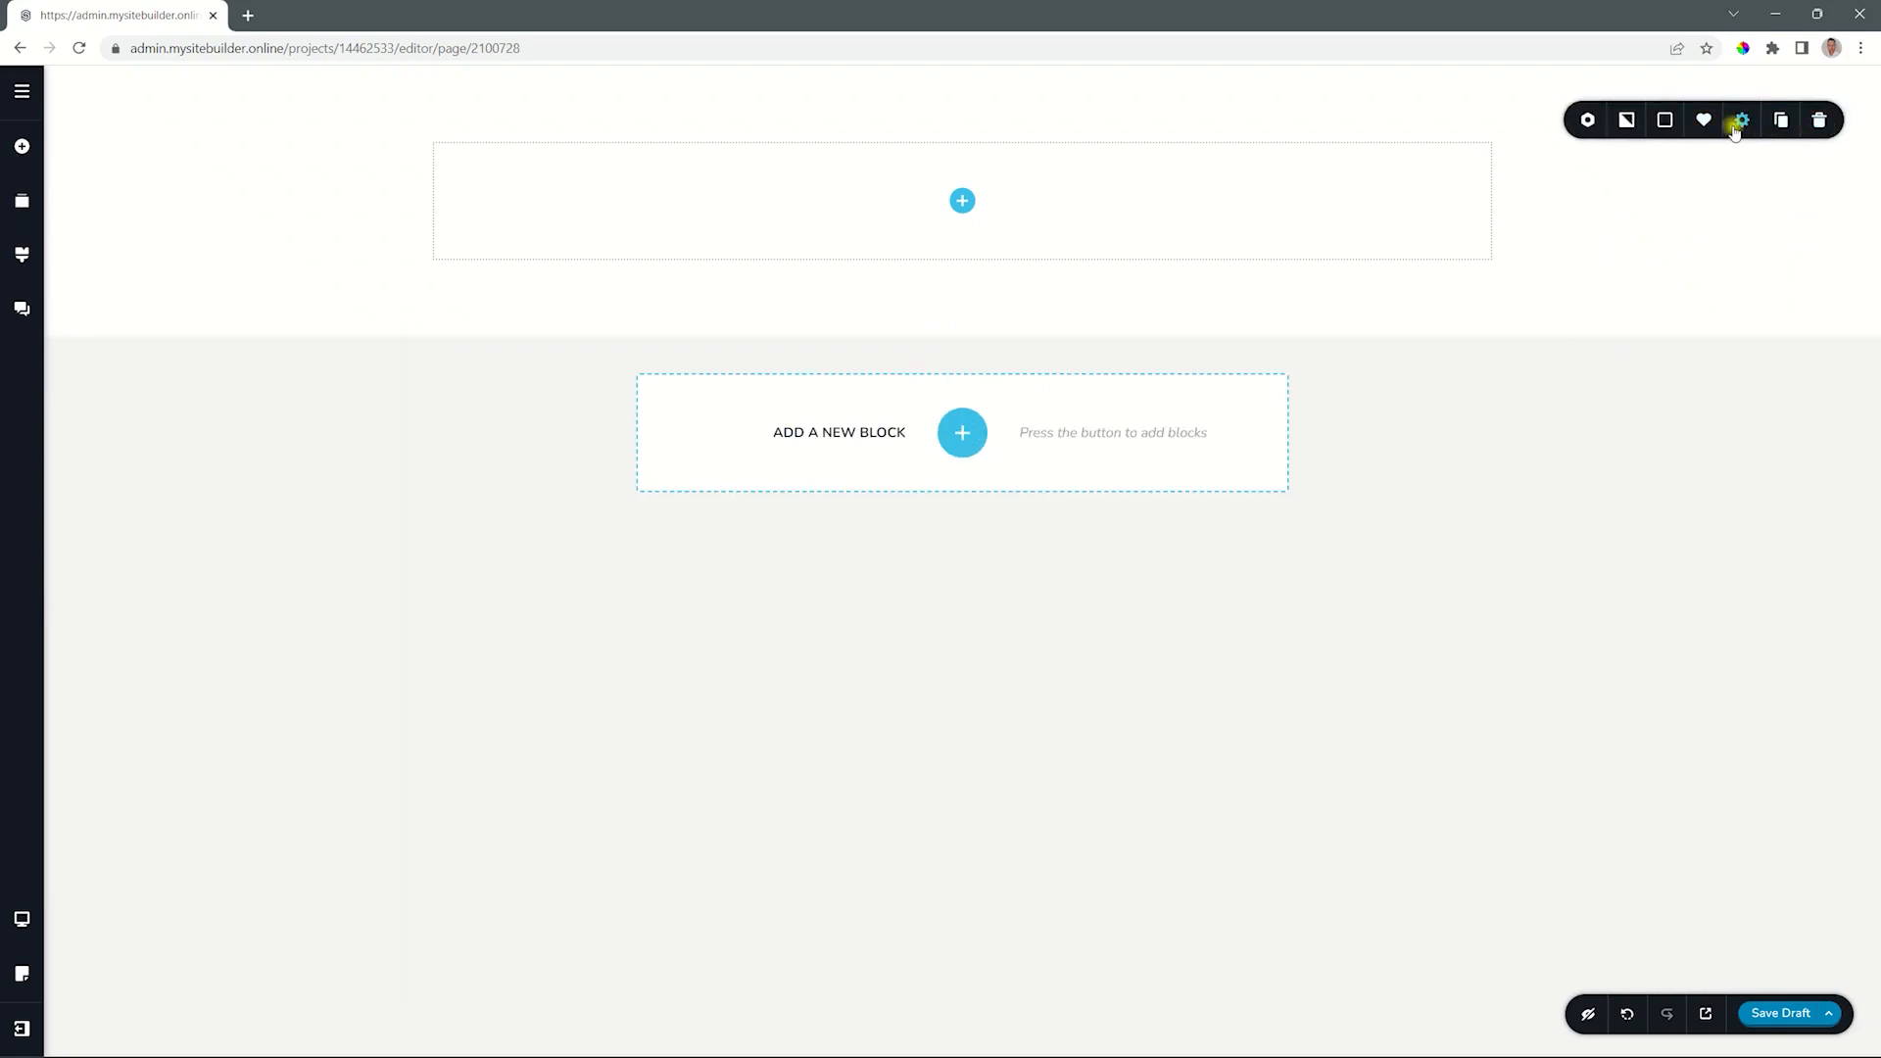
pyautogui.click(1741, 121)
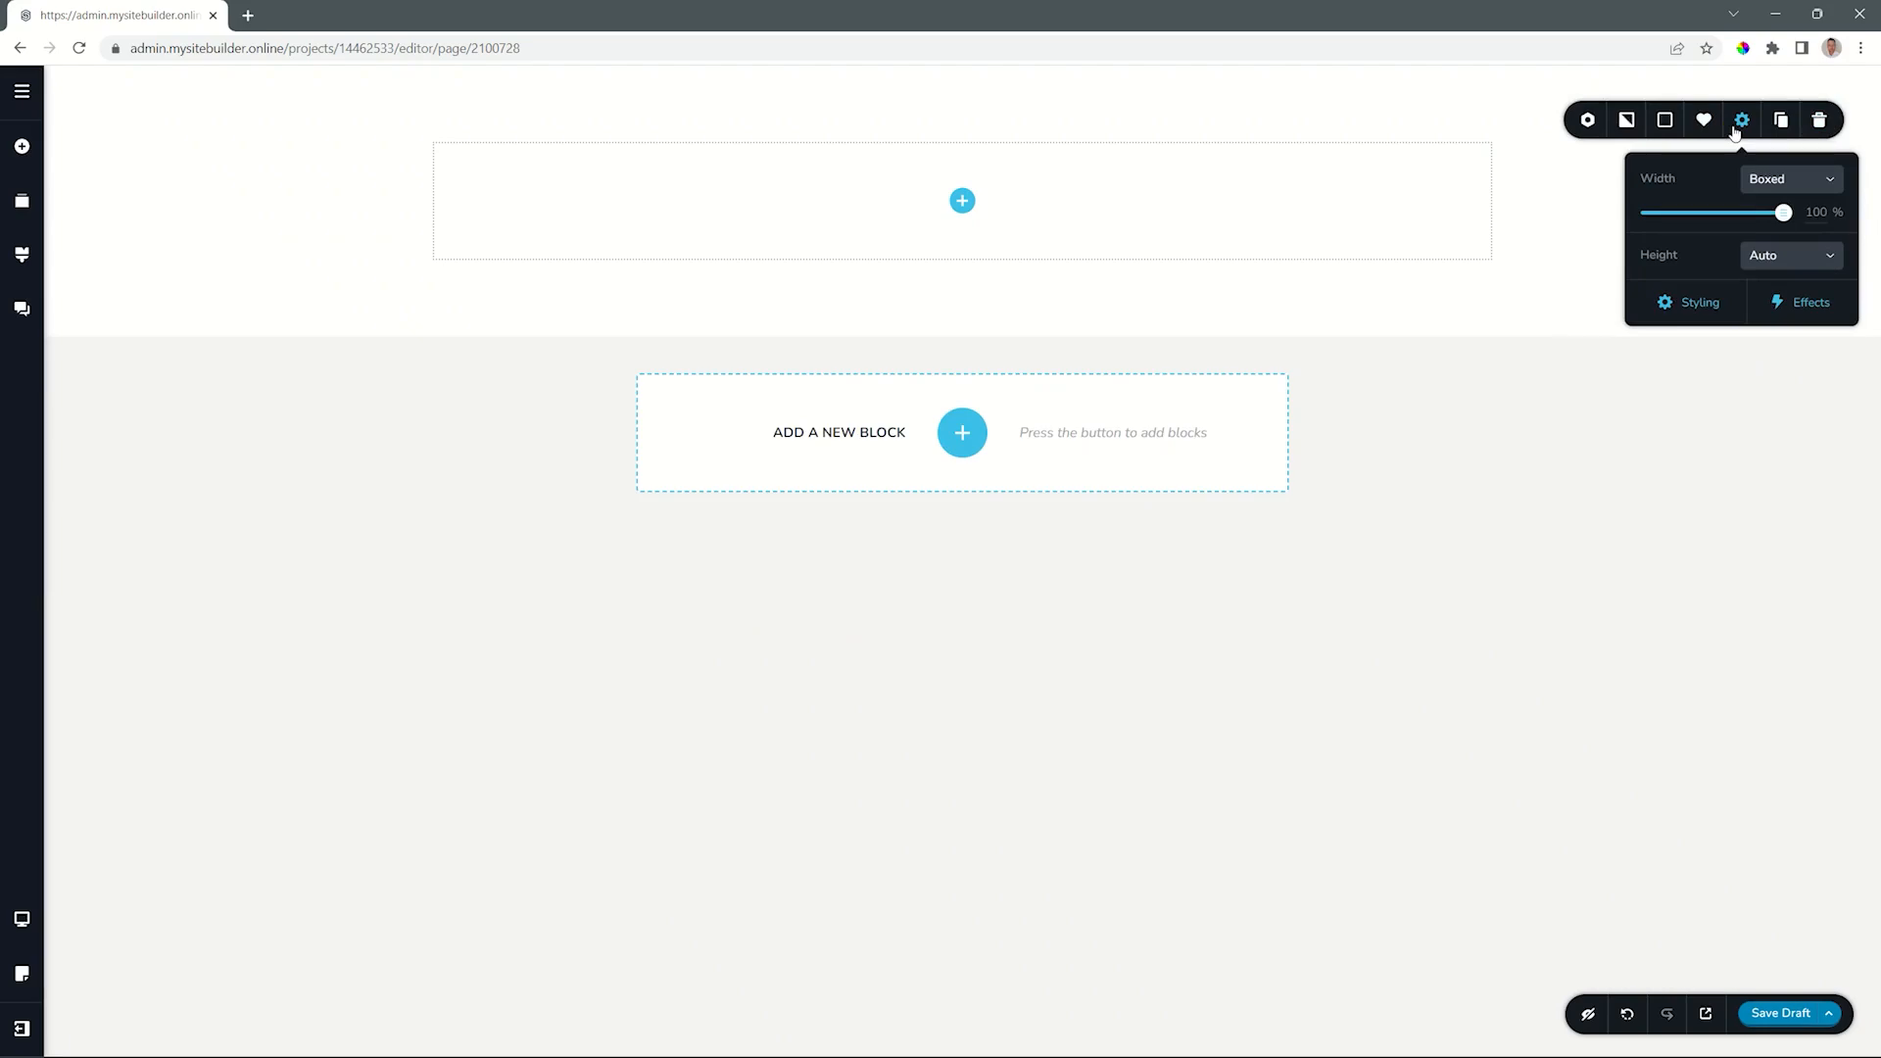
pyautogui.click(1675, 300)
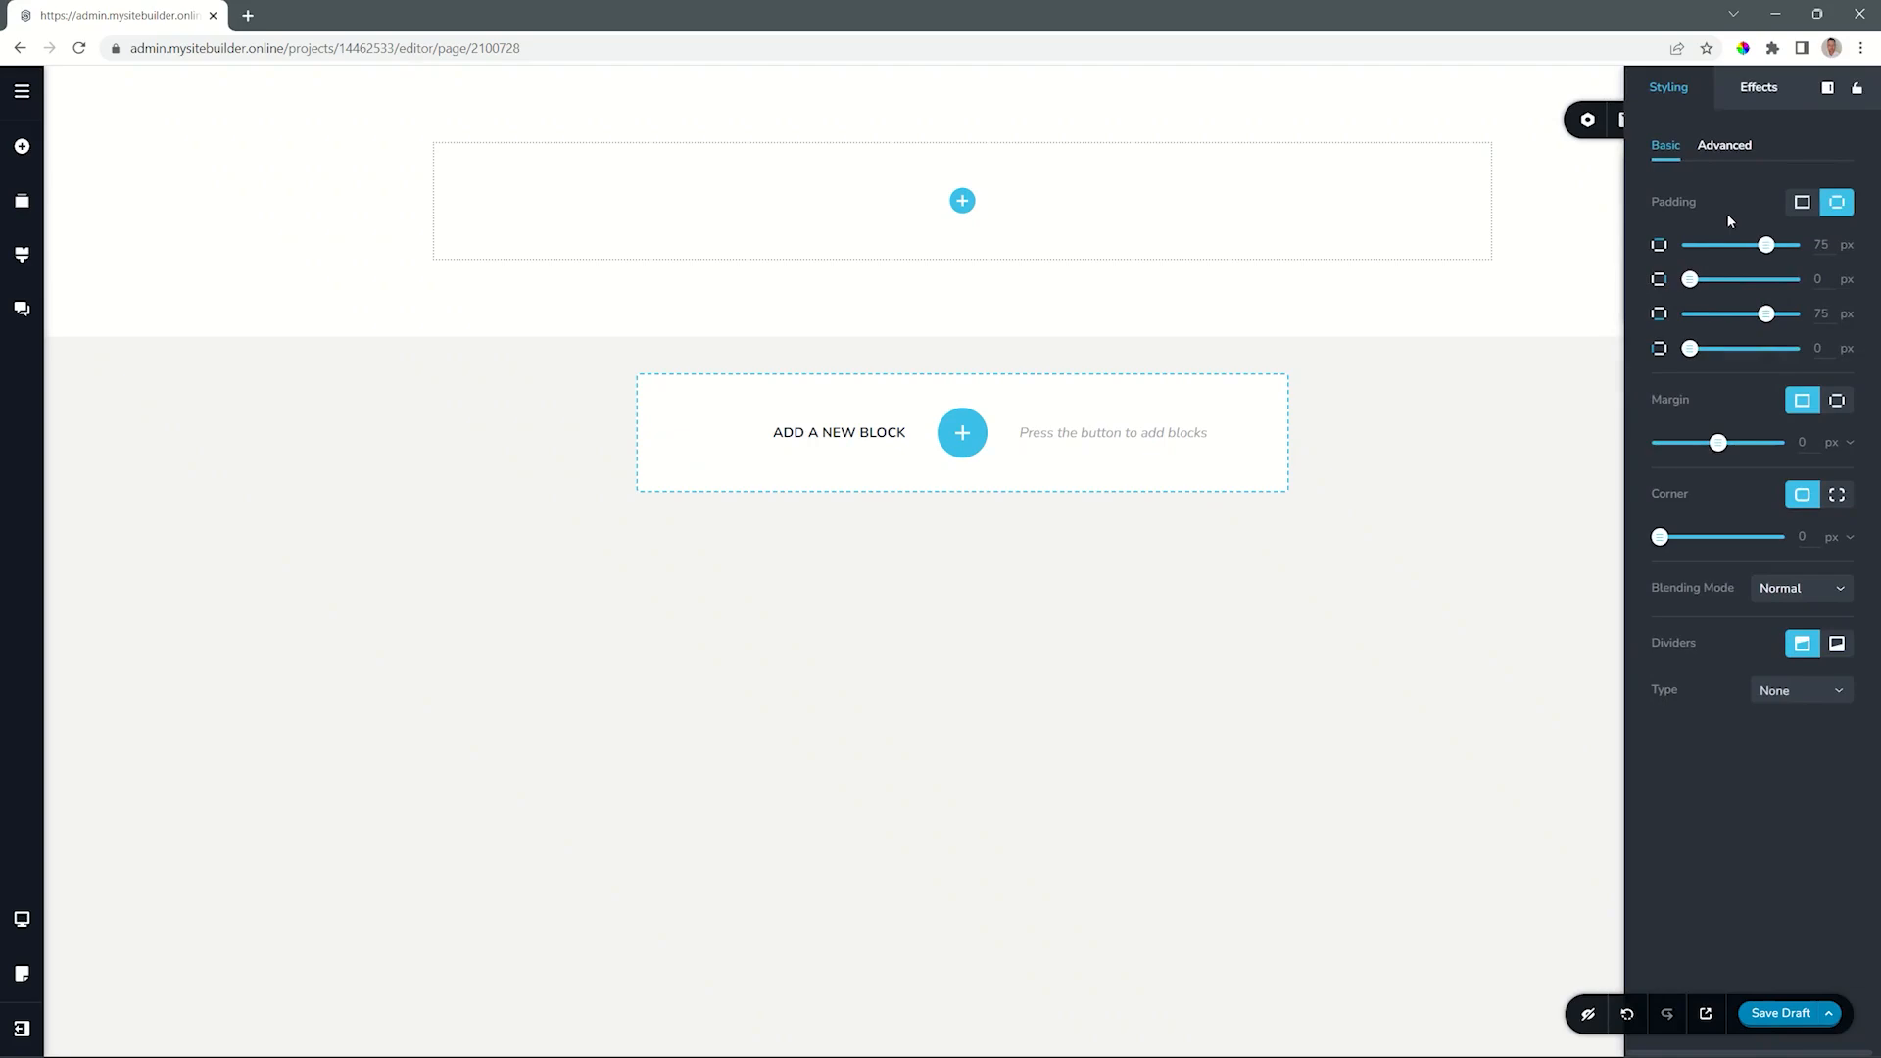
pyautogui.click(1596, 208)
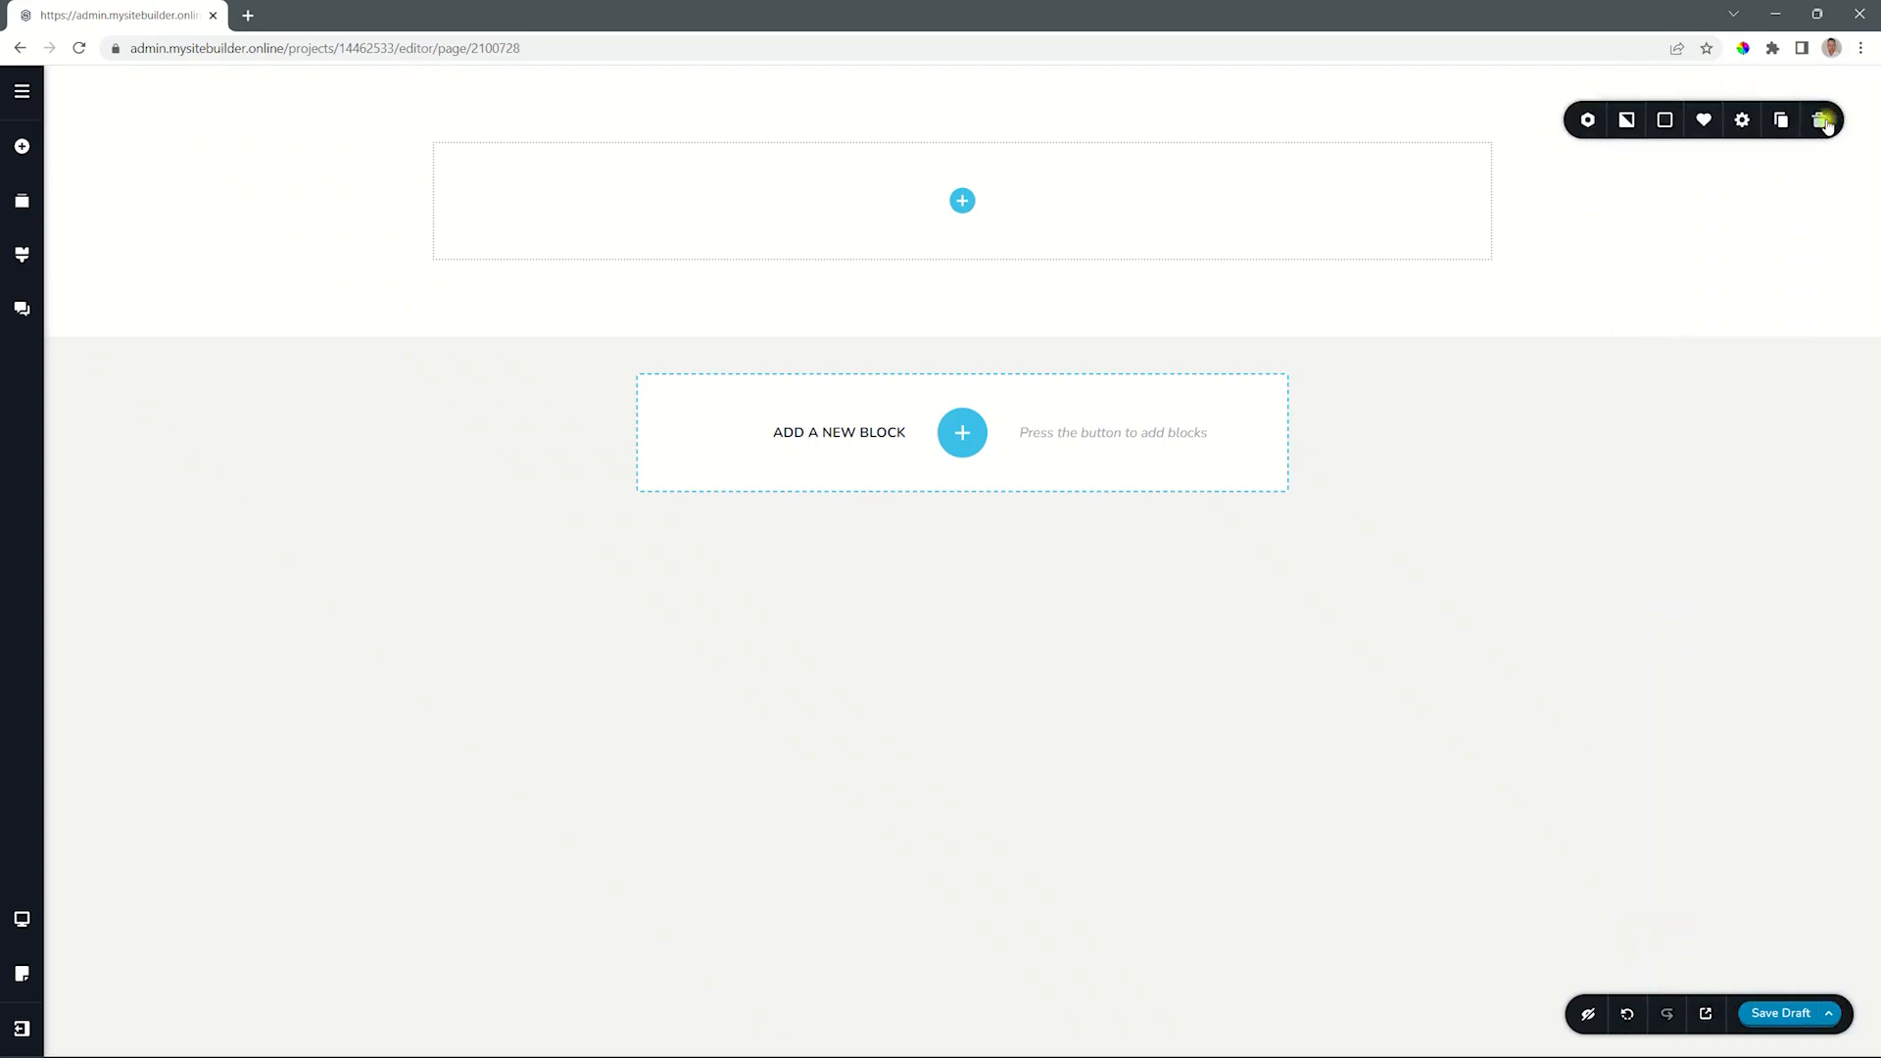
# - Give the block a mint overlay colour from the palette and upload the Songbook 3 image as its background
pyautogui.click(1665, 125)
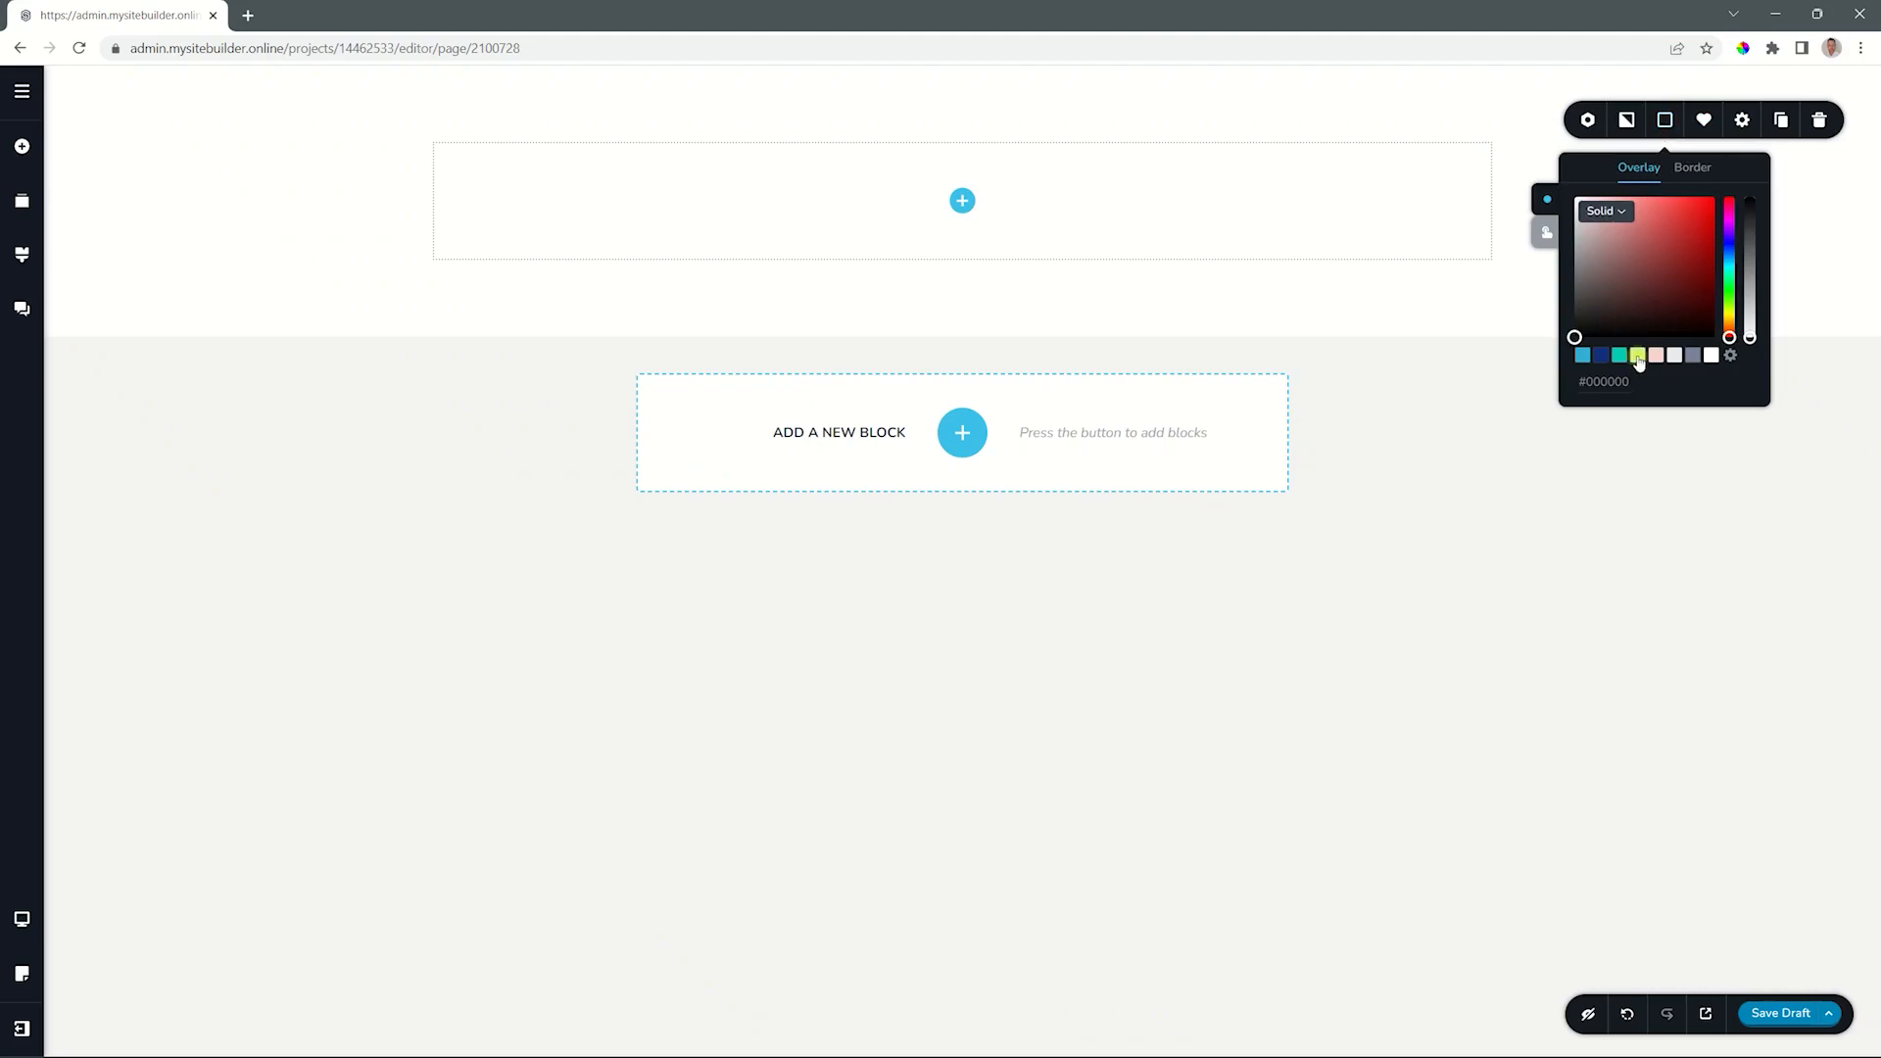
pyautogui.click(1637, 356)
pyautogui.click(1626, 120)
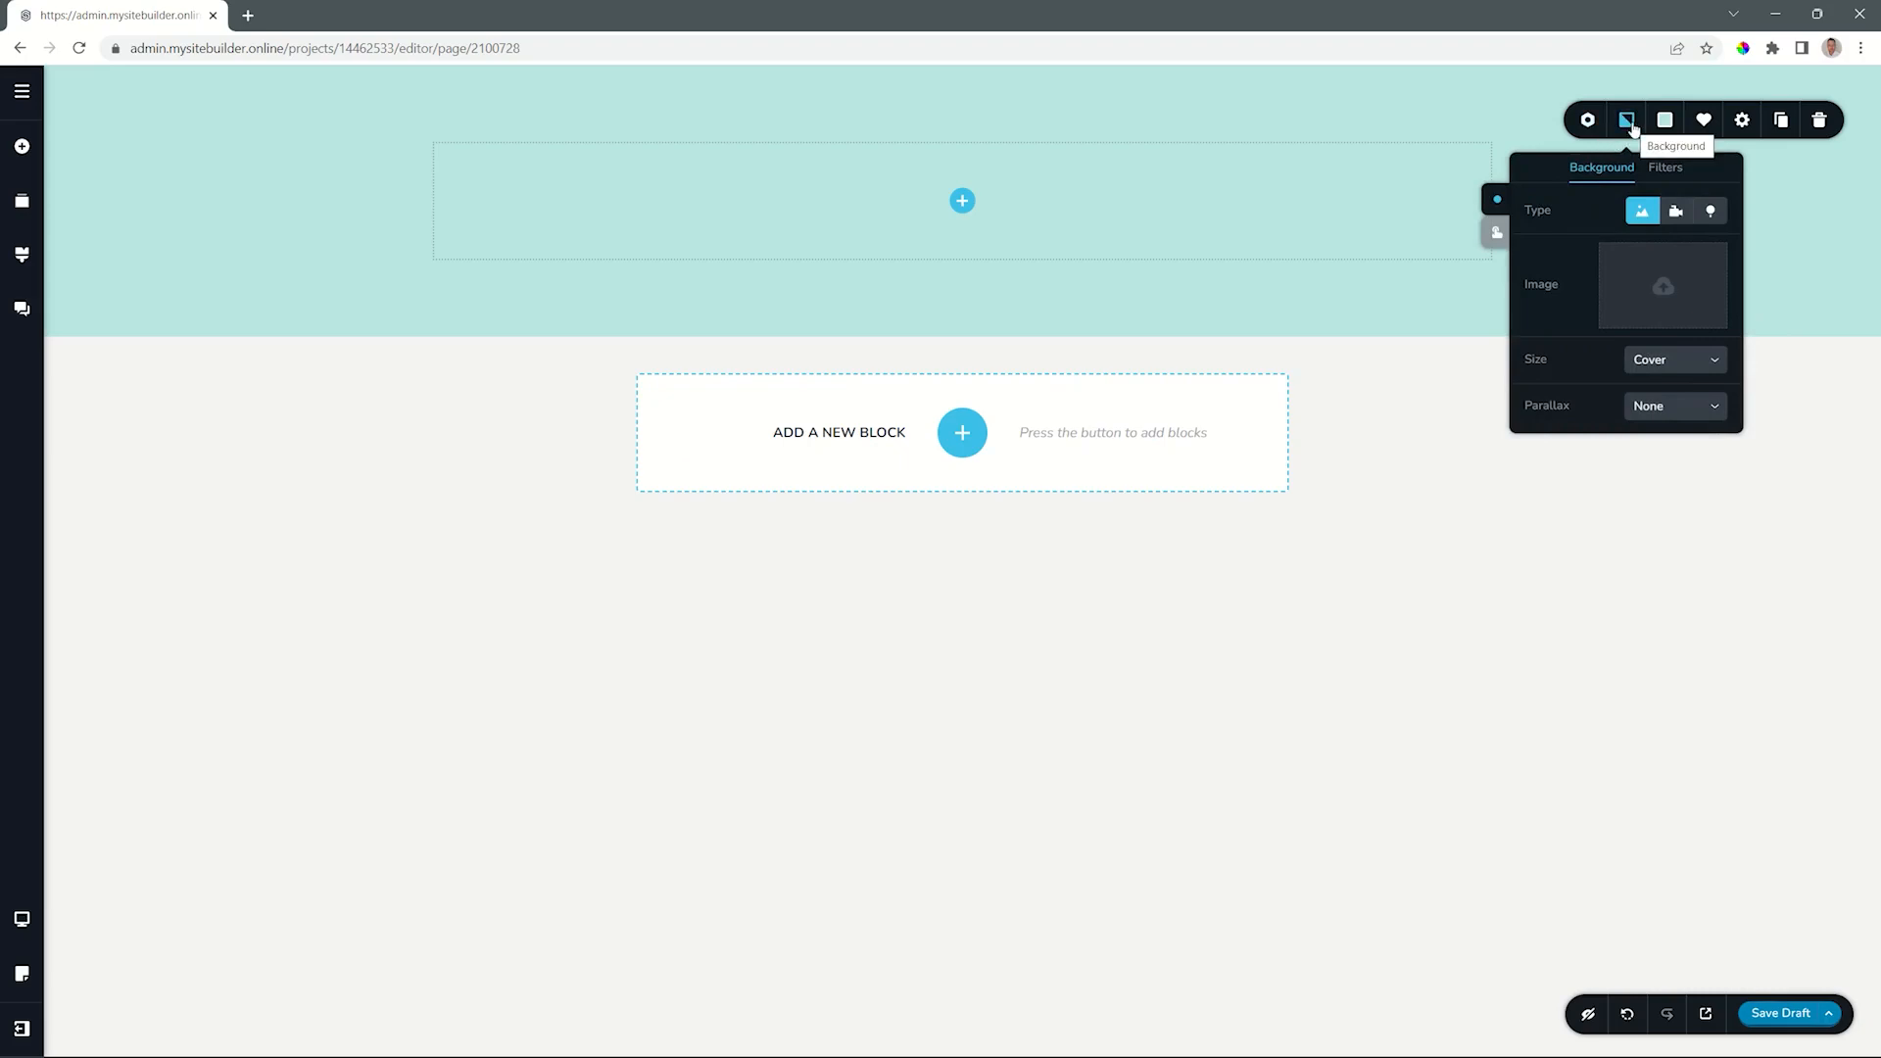
pyautogui.click(1653, 284)
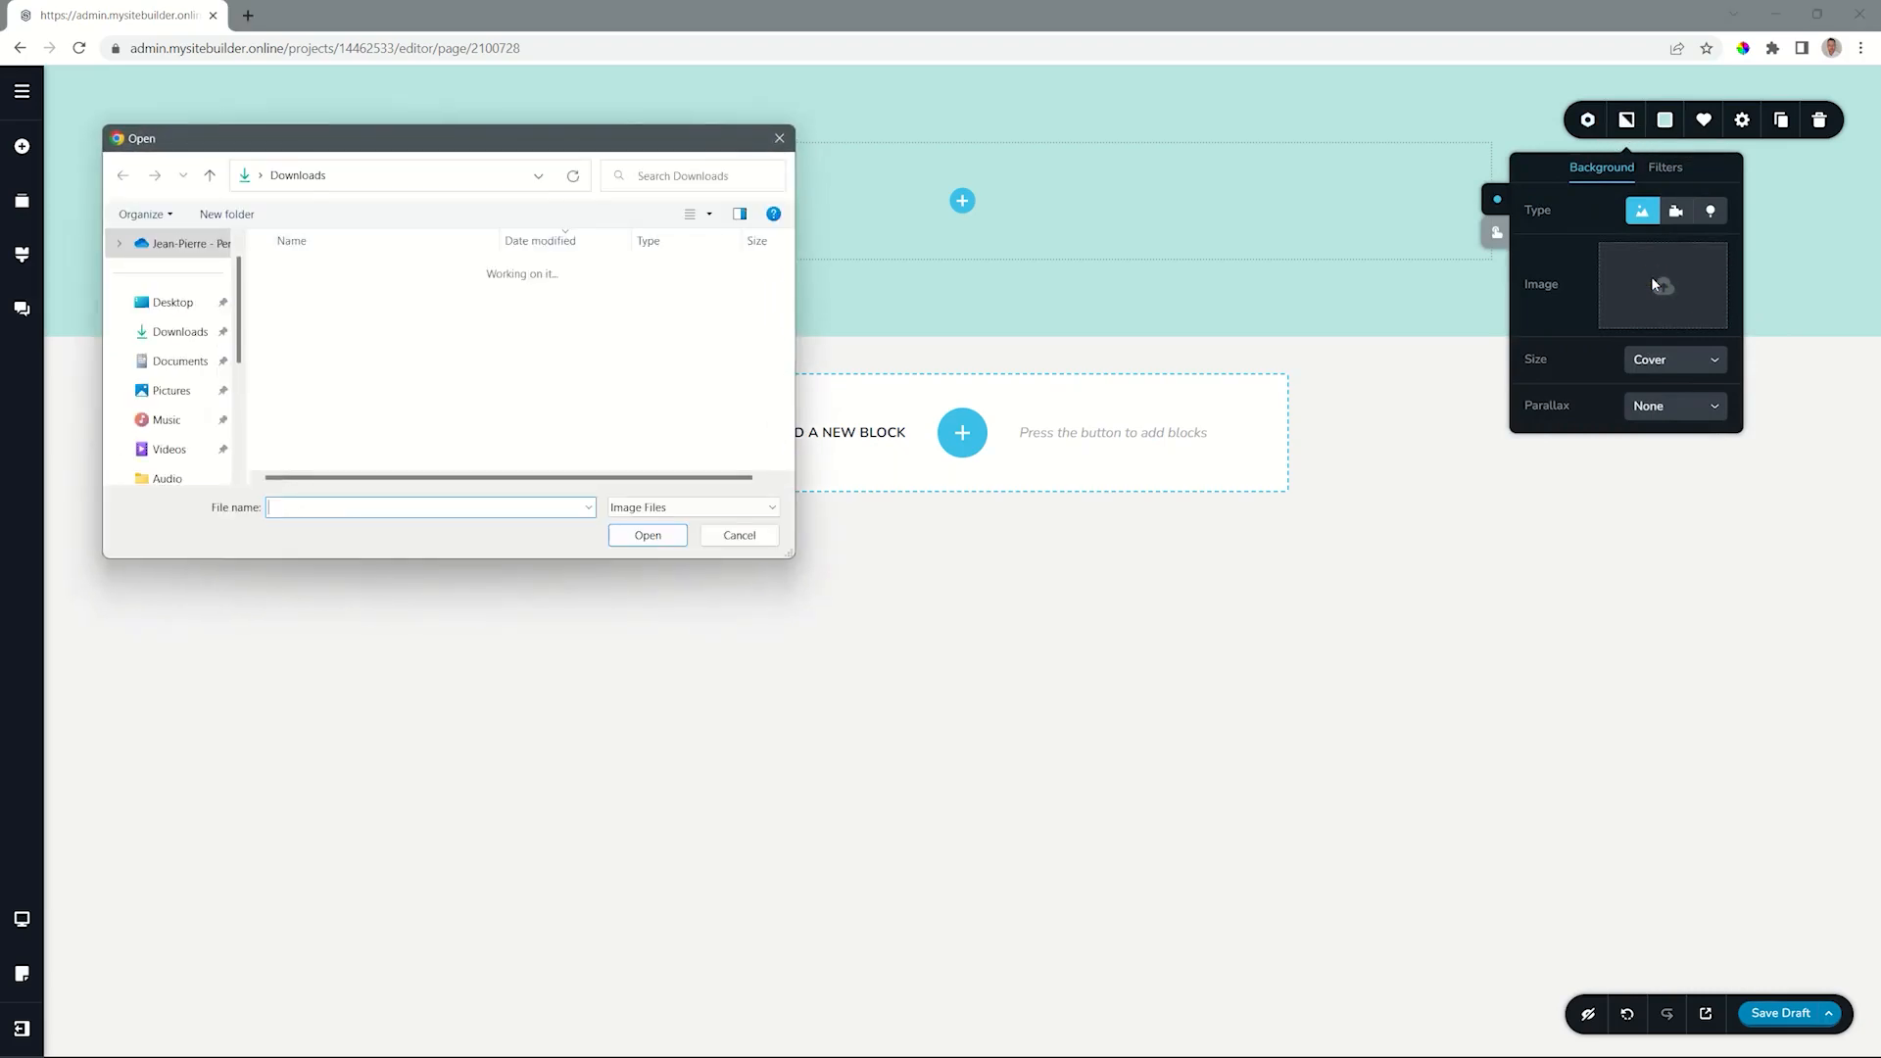
pyautogui.click(296, 384)
pyautogui.click(647, 539)
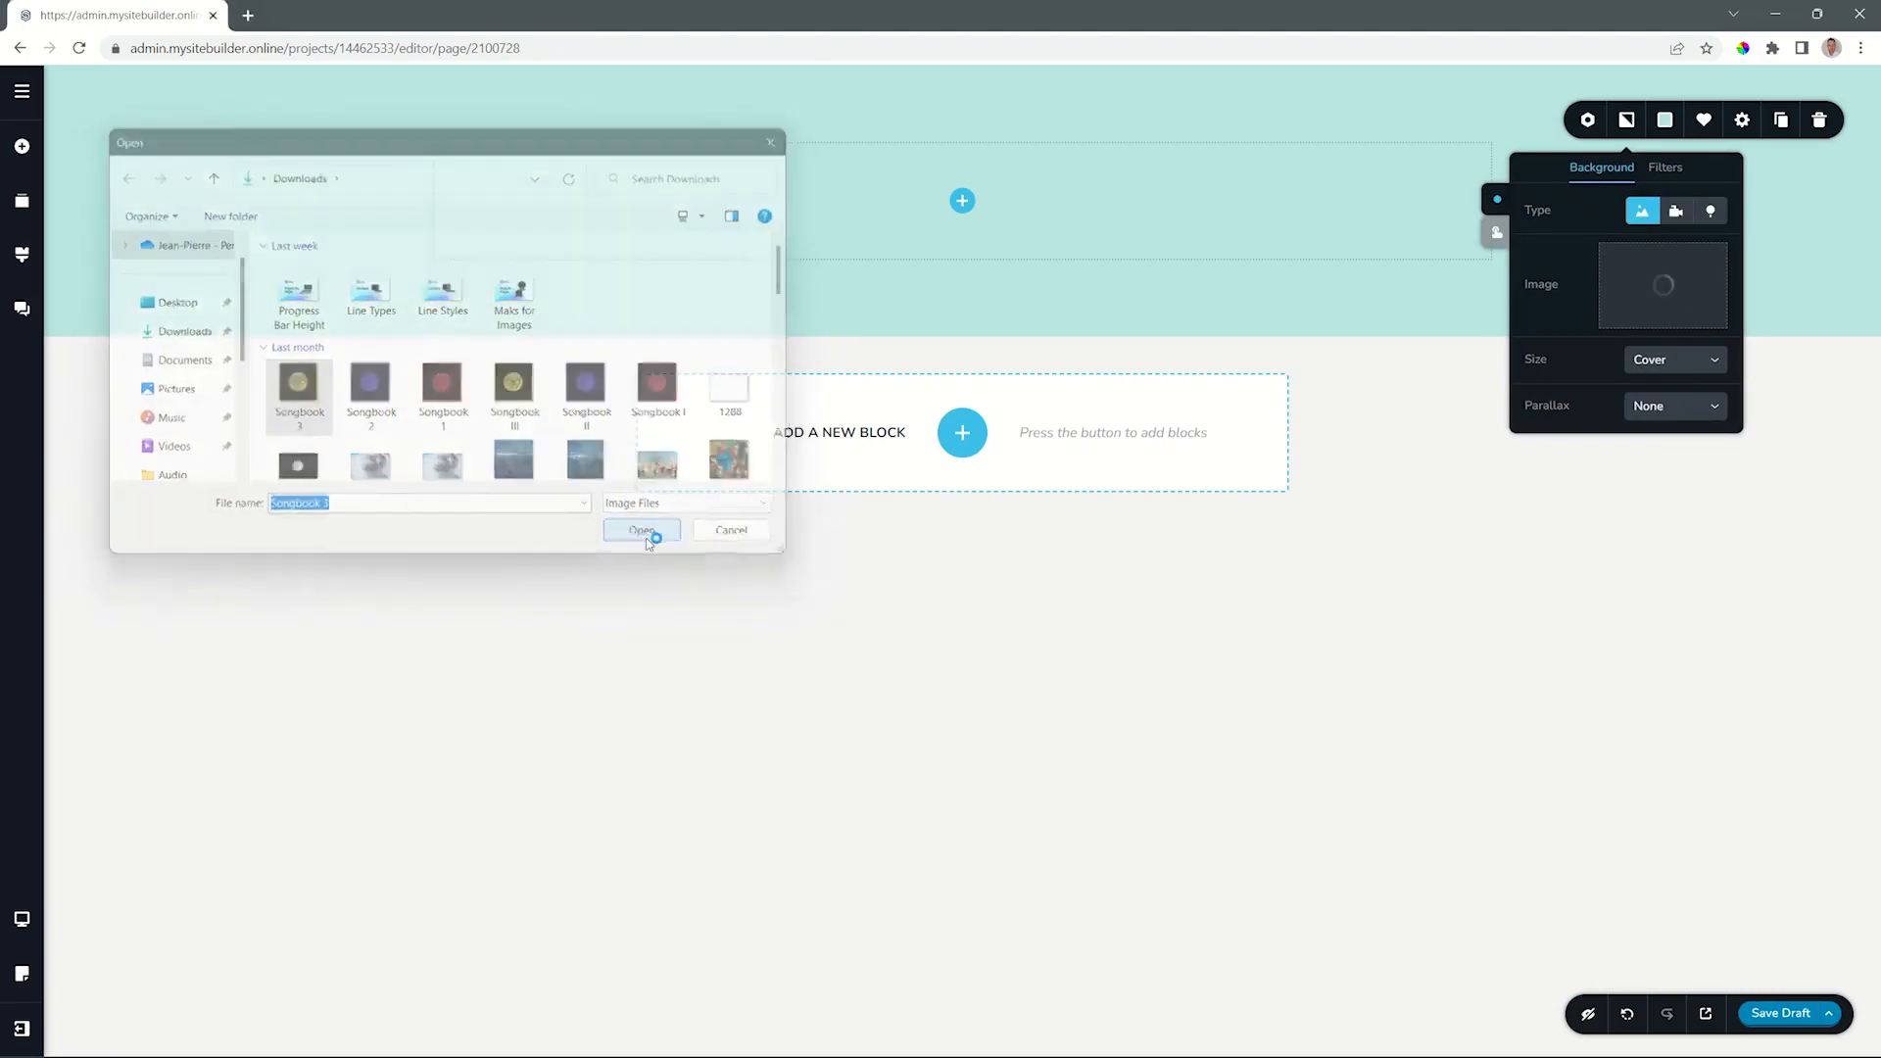
# - Reduce the opacity of the block's overlay colour to fully transparent
pyautogui.click(1664, 120)
pyautogui.moveTo(1744, 201); pyautogui.dragTo(1750, 337)
pyautogui.click(1588, 122)
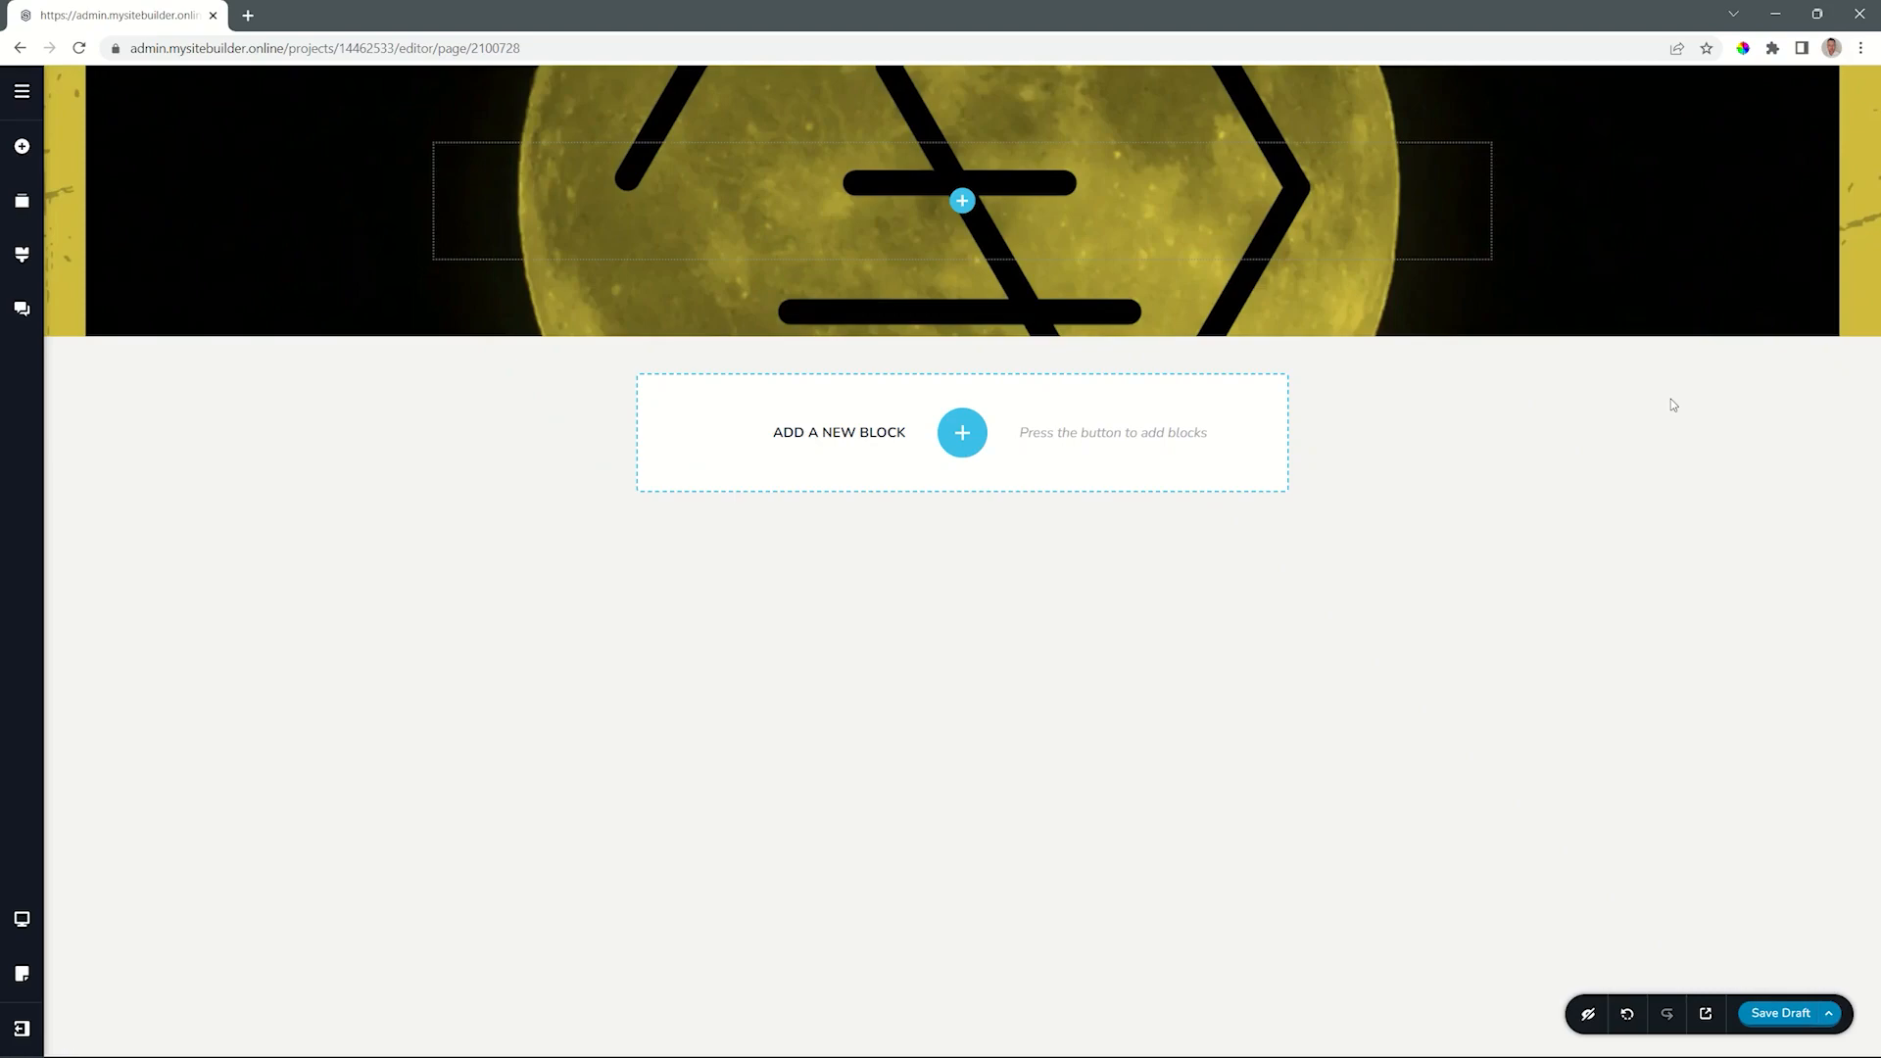
# - Add a Column element to split the block in two and place a Text element in the left column
pyautogui.click(962, 201)
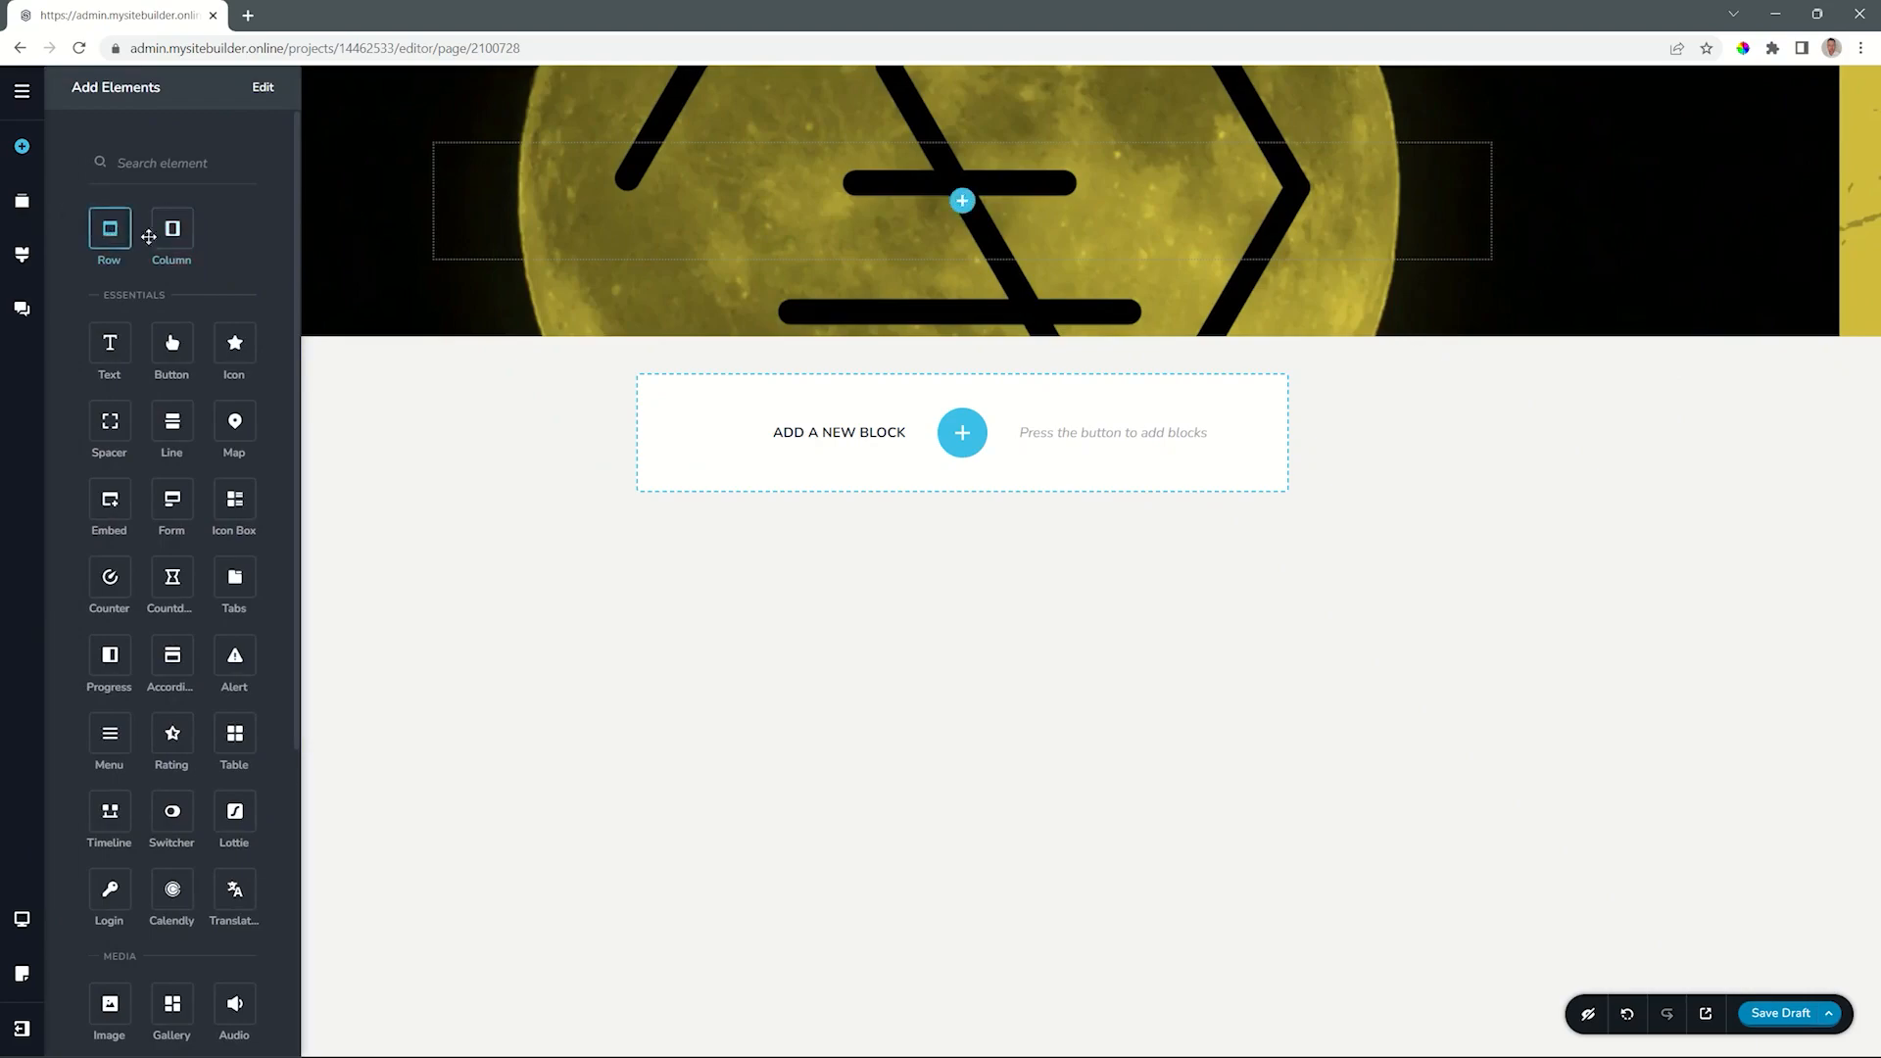
pyautogui.moveTo(162, 232); pyautogui.dragTo(970, 200)
pyautogui.moveTo(110, 345); pyautogui.dragTo(697, 202)
# - Add an Image element below the text in the left column and enlarge the block's padding to about 116 px top and 182 px bottom
pyautogui.scroll(-3, 147, 647)
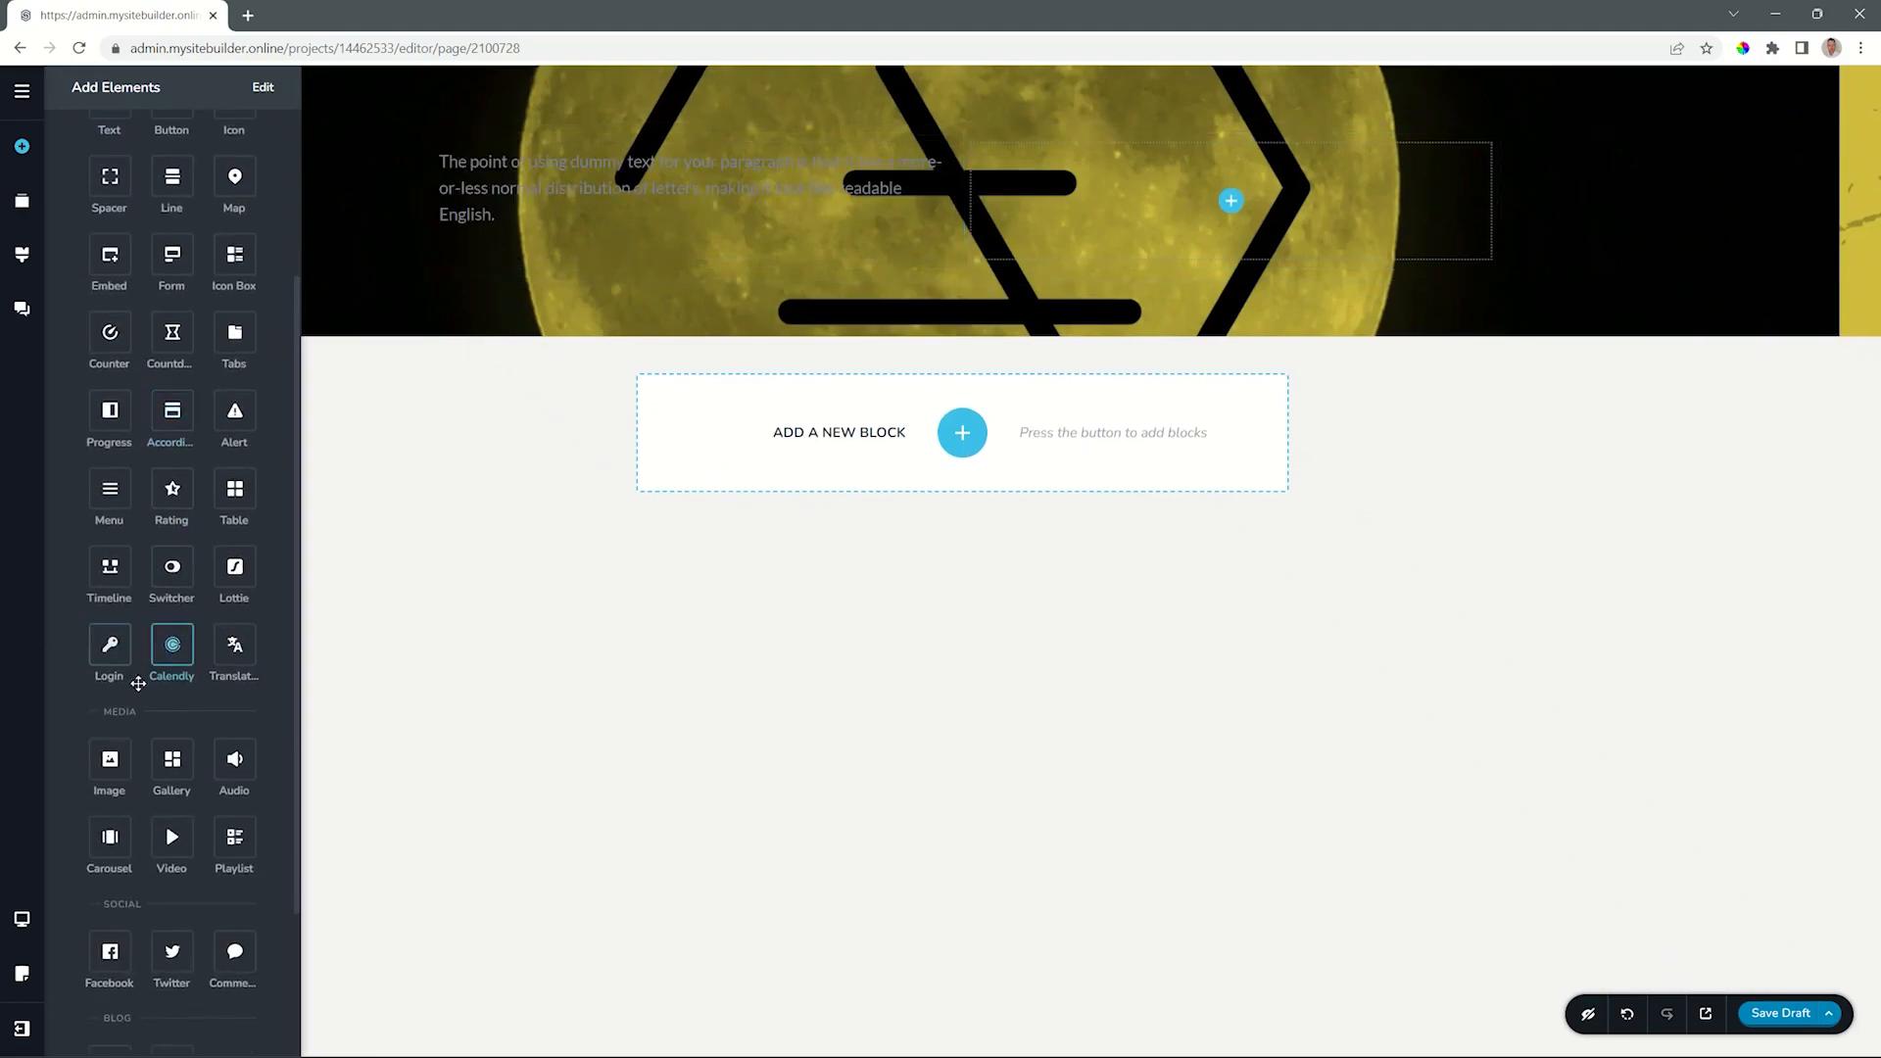
pyautogui.moveTo(110, 756); pyautogui.dragTo(490, 240)
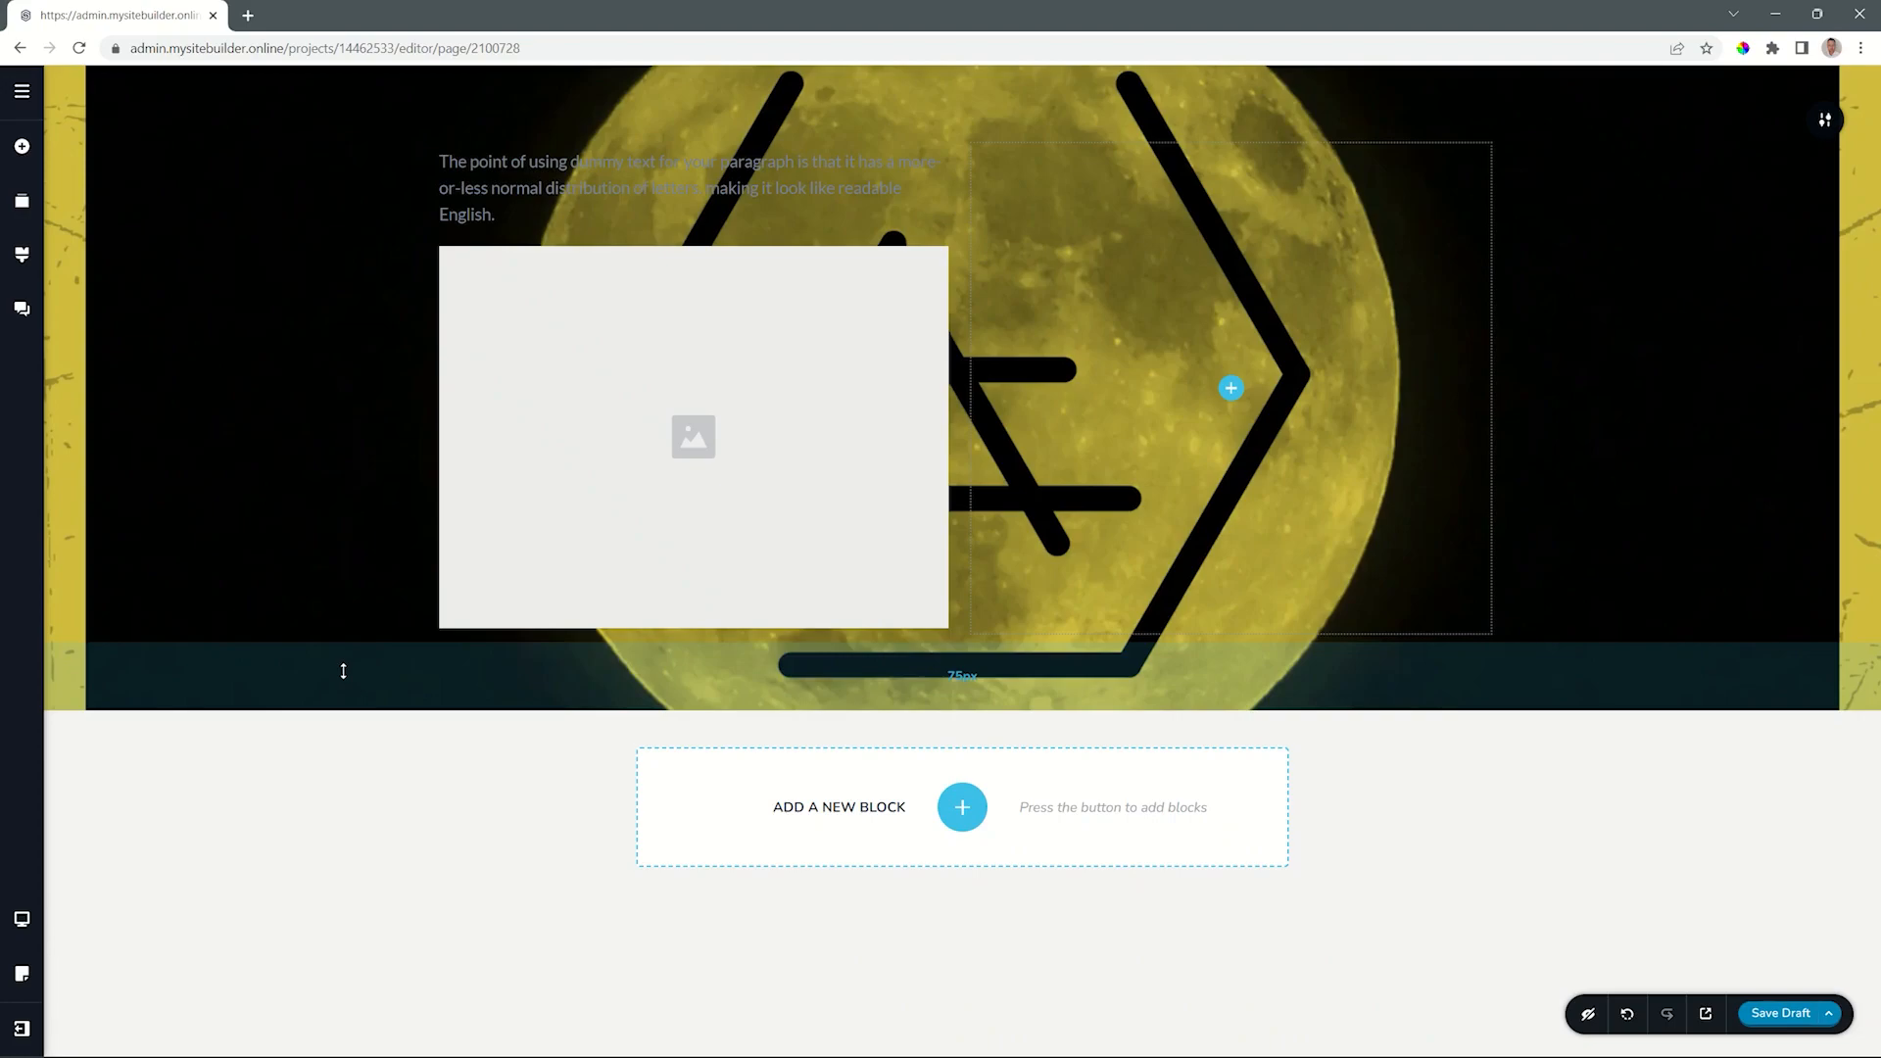
pyautogui.moveTo(343, 671); pyautogui.dragTo(344, 740)
pyautogui.moveTo(318, 118)
pyautogui.mouseDown()
pyautogui.moveTo(314, 101)
pyautogui.moveTo(332, 210)
pyautogui.moveTo(340, 113)
pyautogui.moveTo(339, 143)
pyautogui.mouseUp()
pyautogui.moveTo(408, 790); pyautogui.dragTo(408, 815)
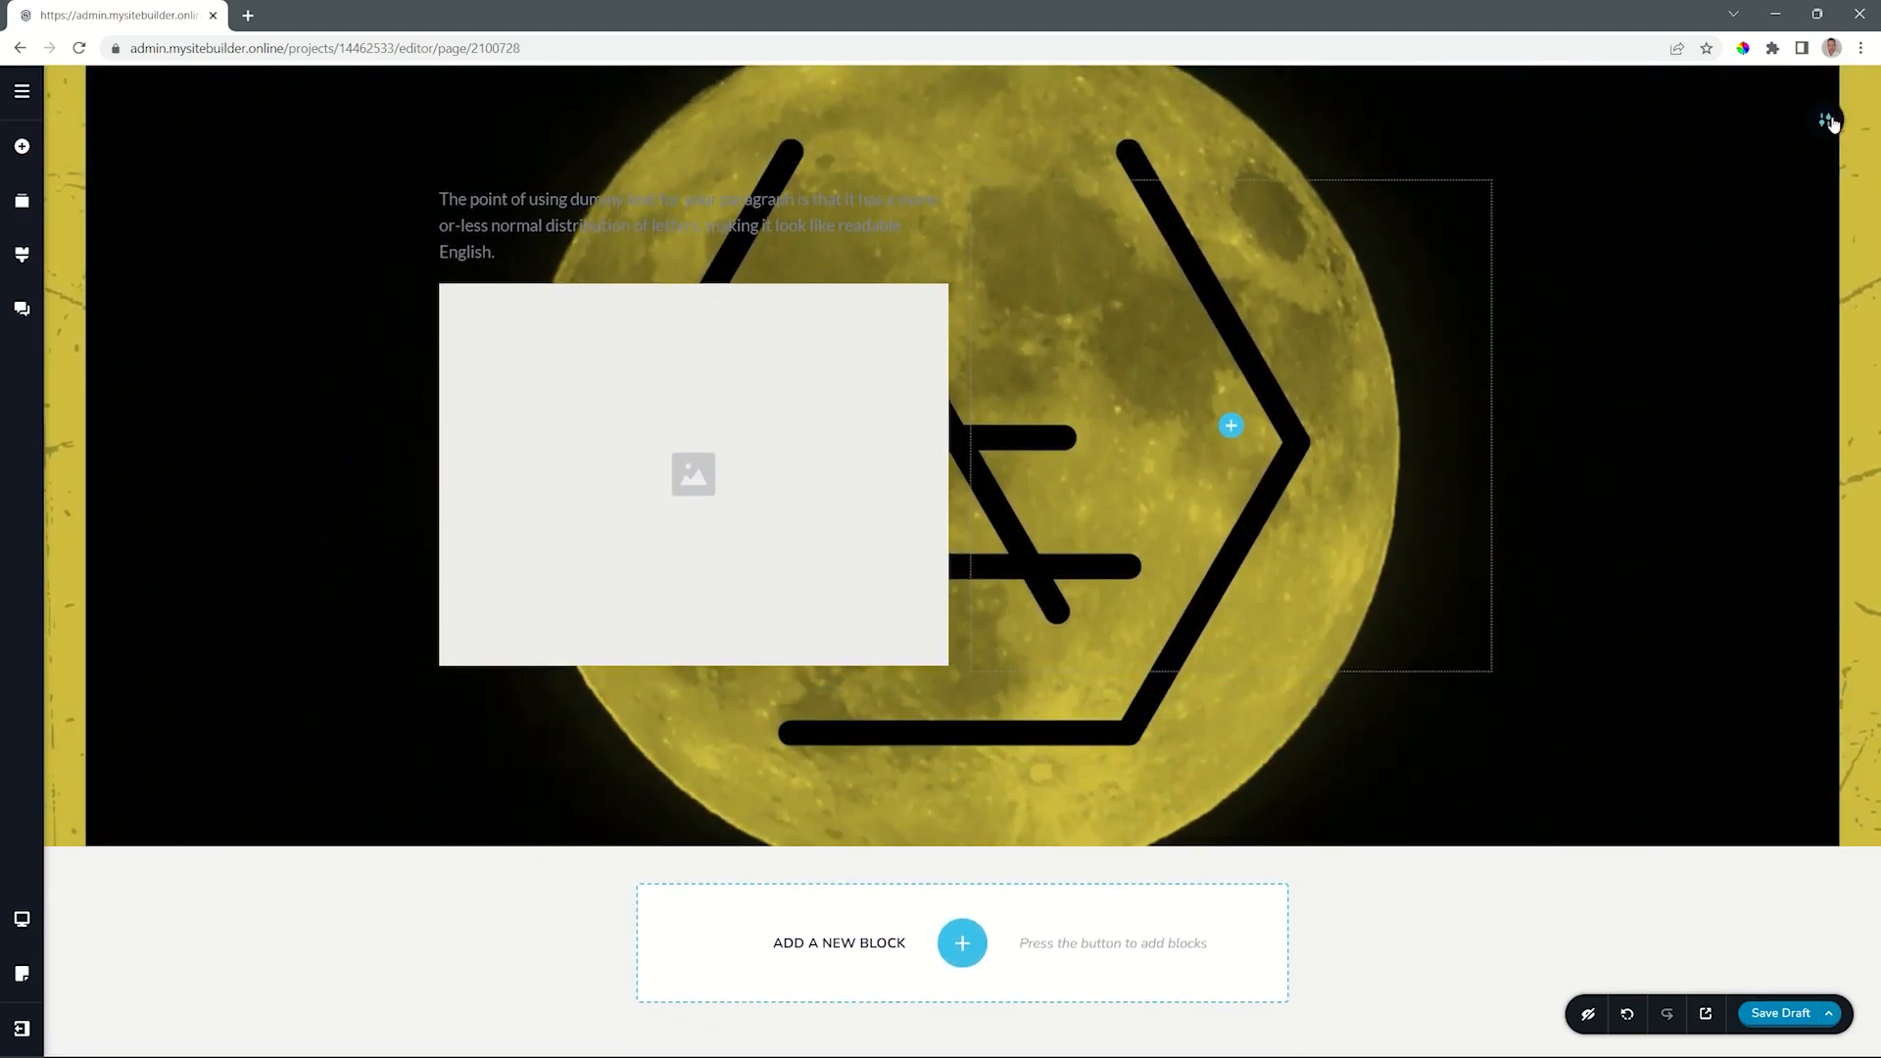
# - Try the Full width option for the block and return it to Boxed at 100%
pyautogui.moveTo(1832, 122)
pyautogui.click(1744, 121)
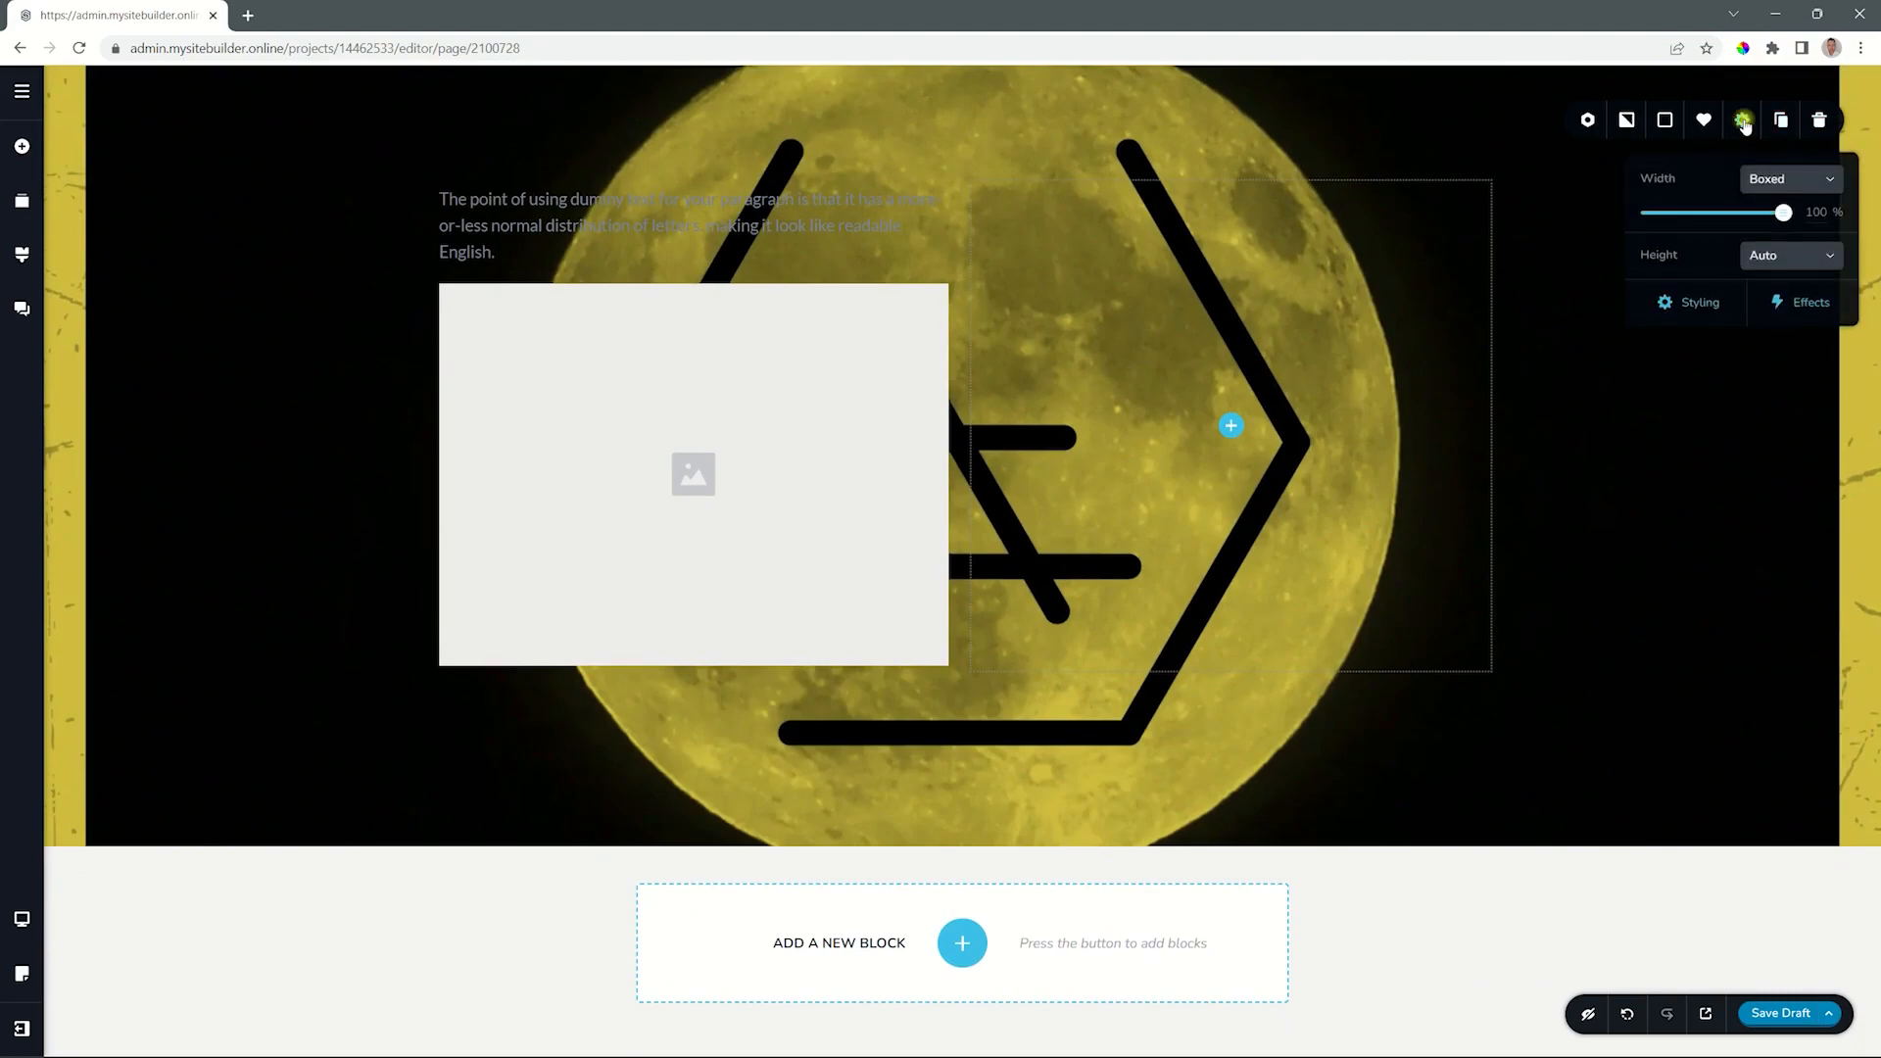
pyautogui.click(1798, 189)
pyautogui.click(1763, 235)
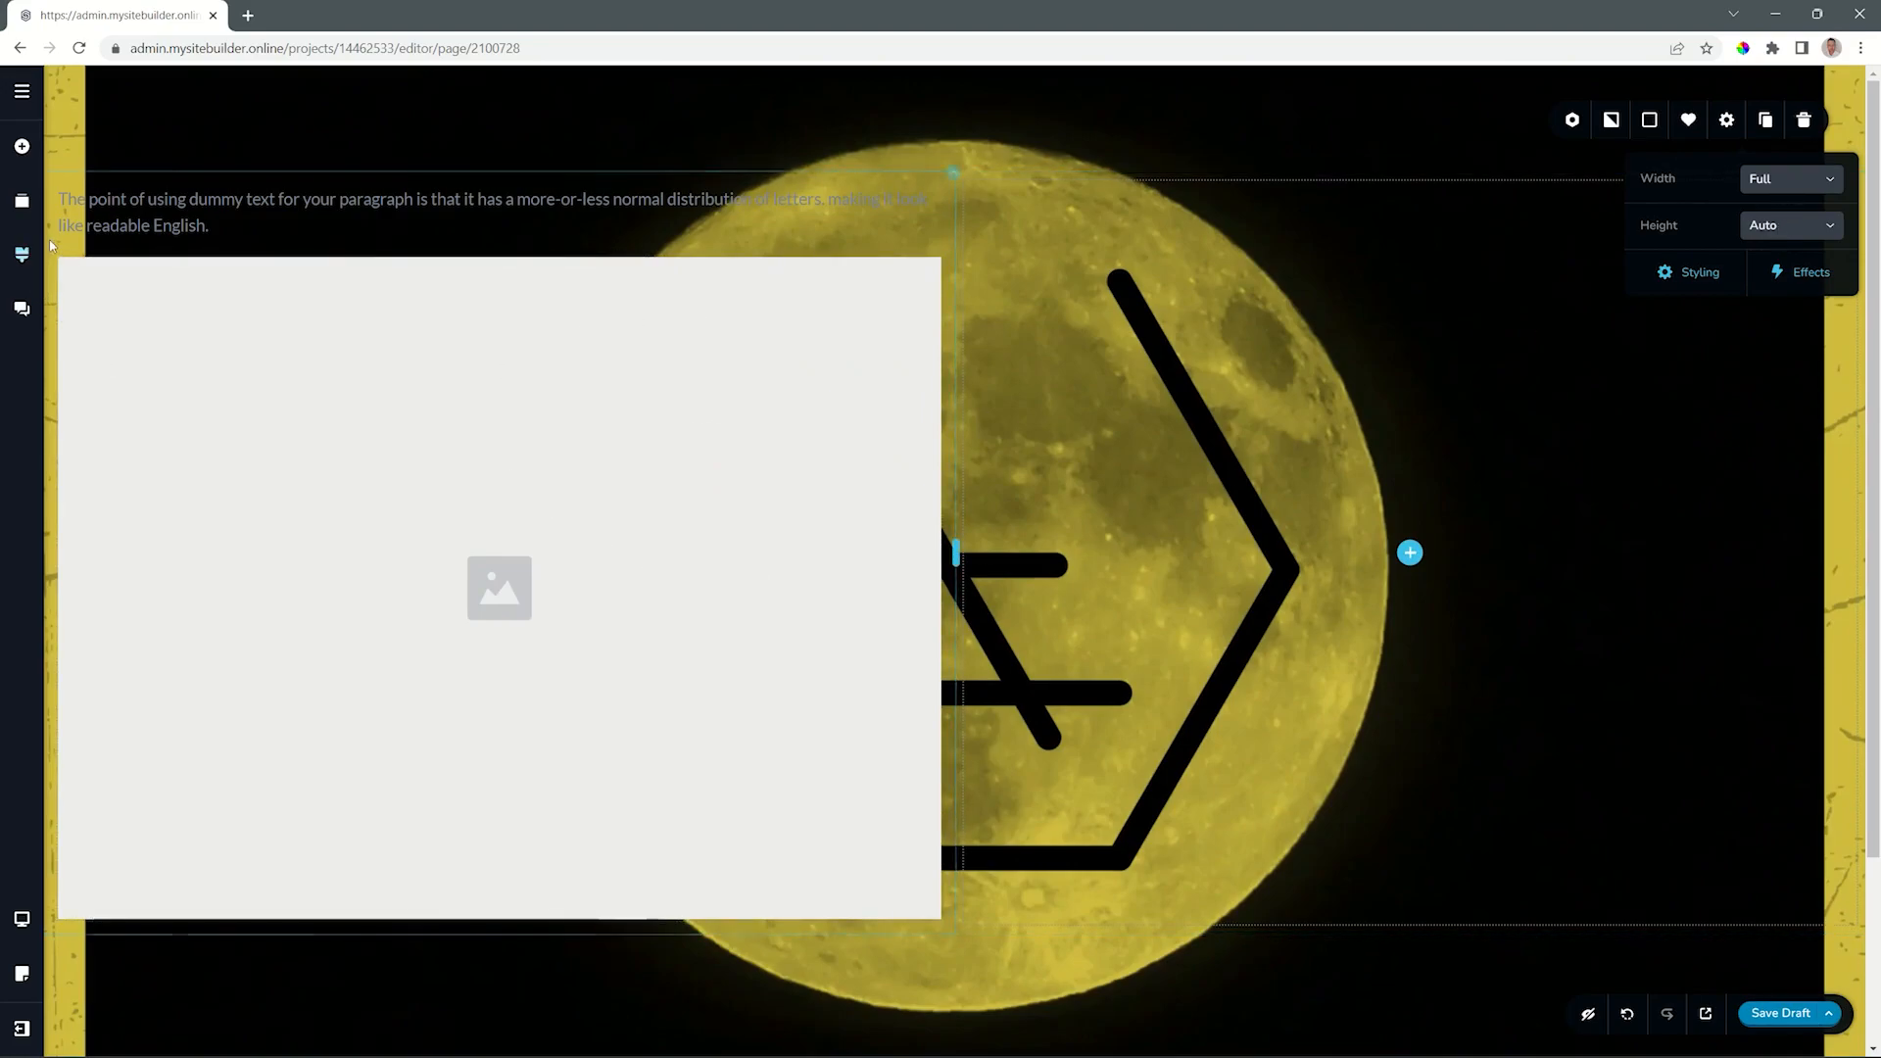
pyautogui.click(1796, 189)
pyautogui.click(1781, 210)
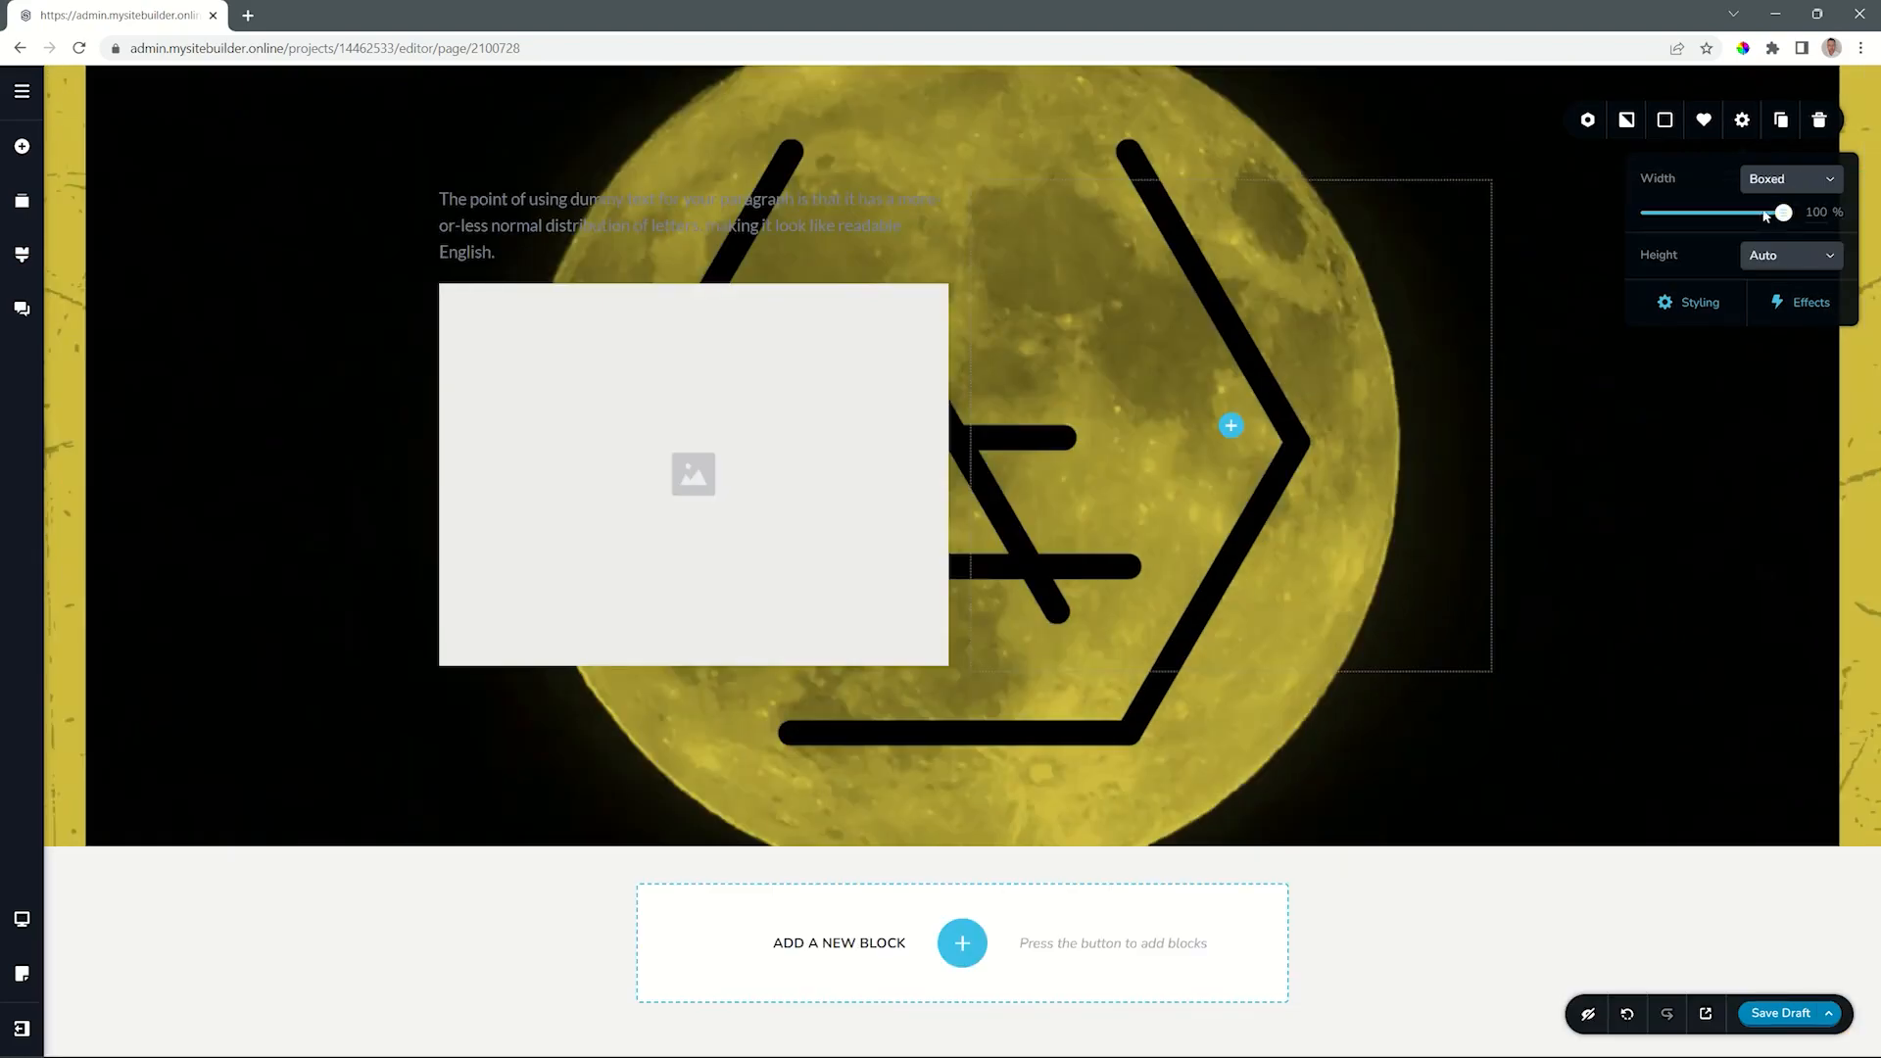
pyautogui.moveTo(1782, 212)
pyautogui.mouseDown()
pyautogui.moveTo(1663, 213)
pyautogui.moveTo(1801, 223)
pyautogui.mouseUp()
# - Set the block's height to Custom with percent as the unit and a value of 84%
pyautogui.click(1788, 261)
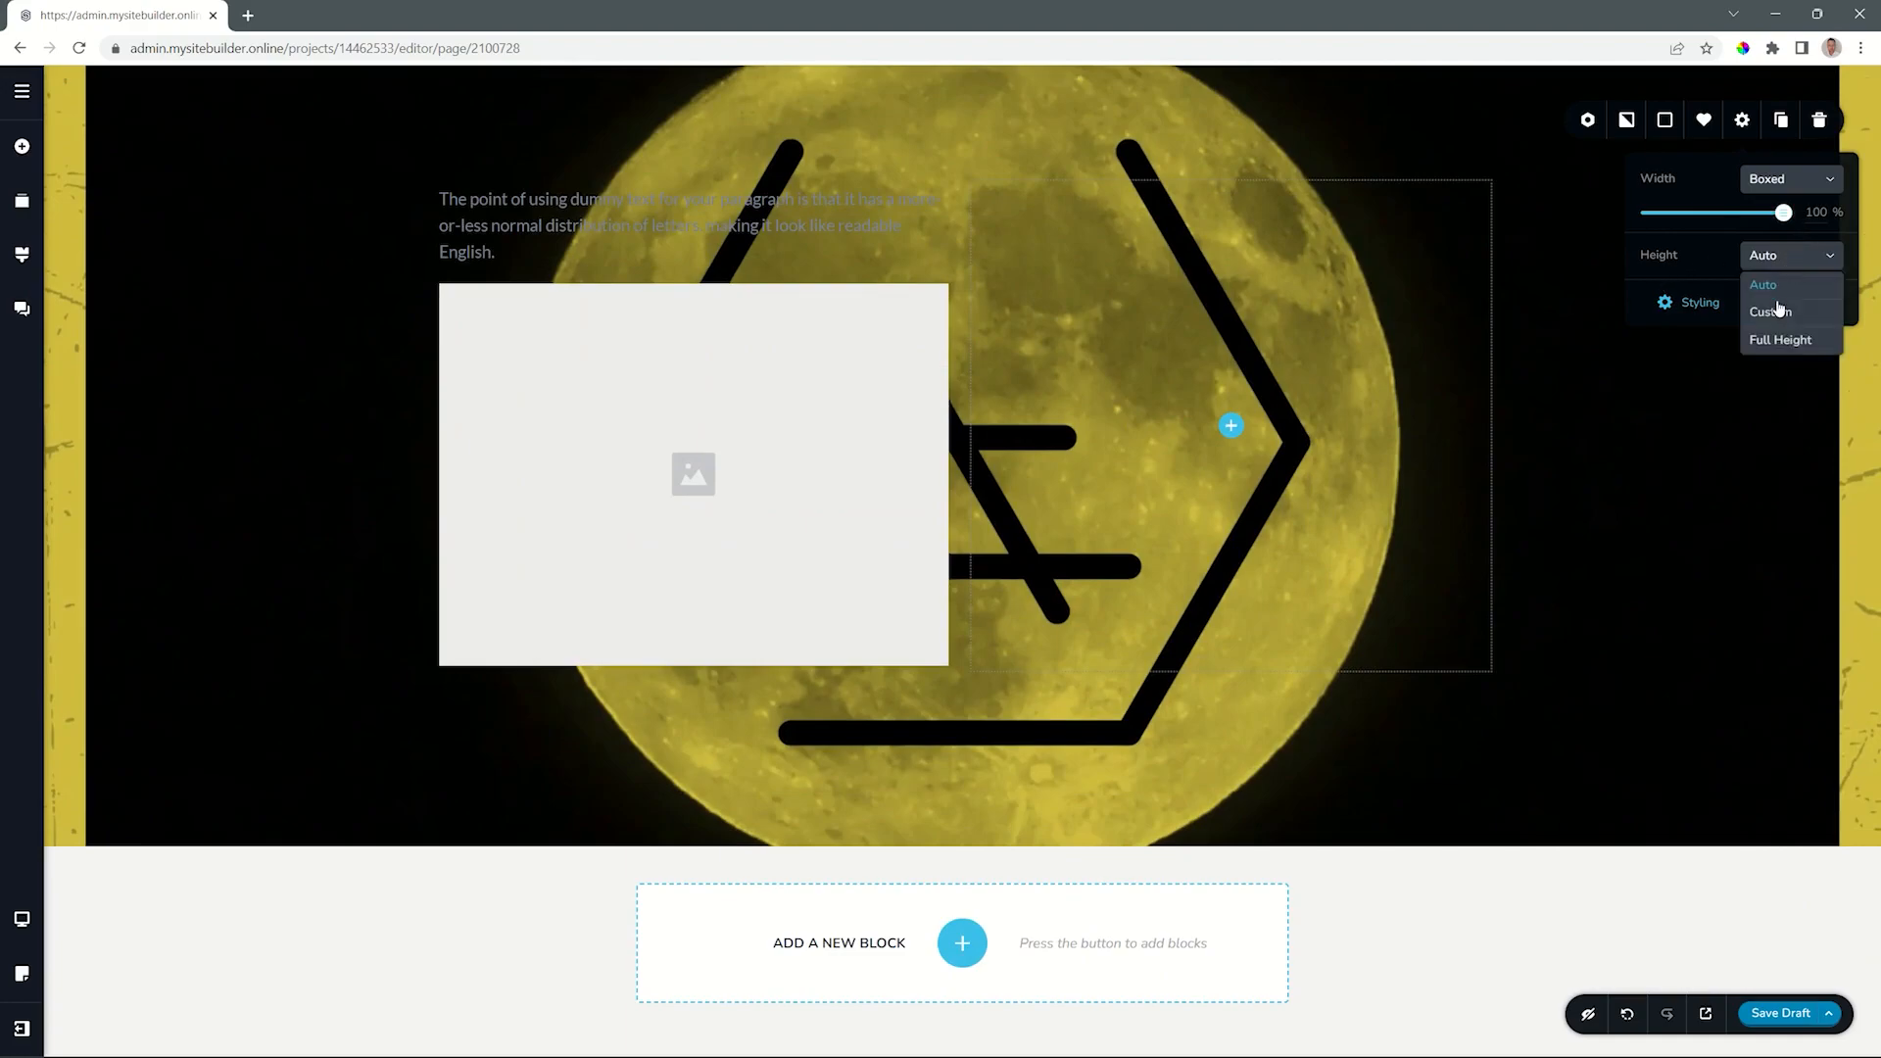
pyautogui.click(1773, 312)
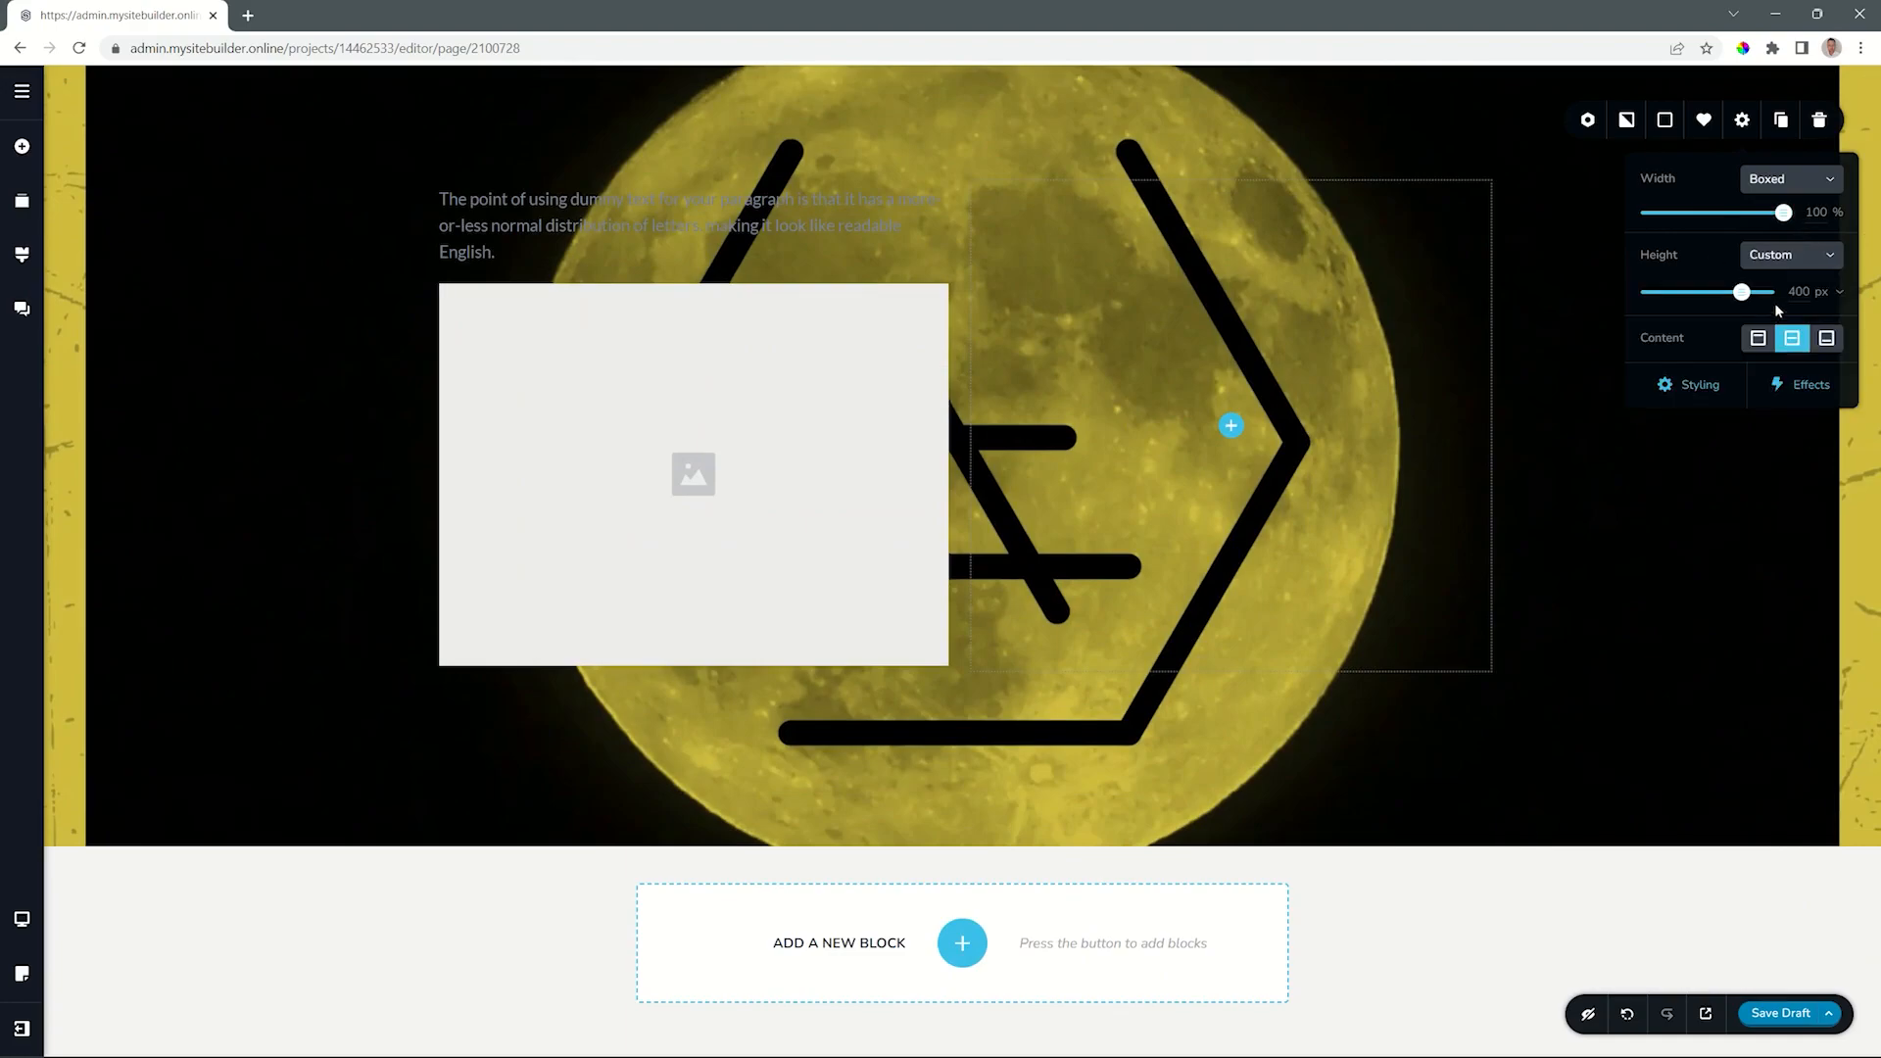
pyautogui.moveTo(1740, 297); pyautogui.dragTo(1789, 291)
pyautogui.click(1839, 292)
pyautogui.click(1835, 353)
pyautogui.moveTo(1766, 291); pyautogui.dragTo(1663, 295)
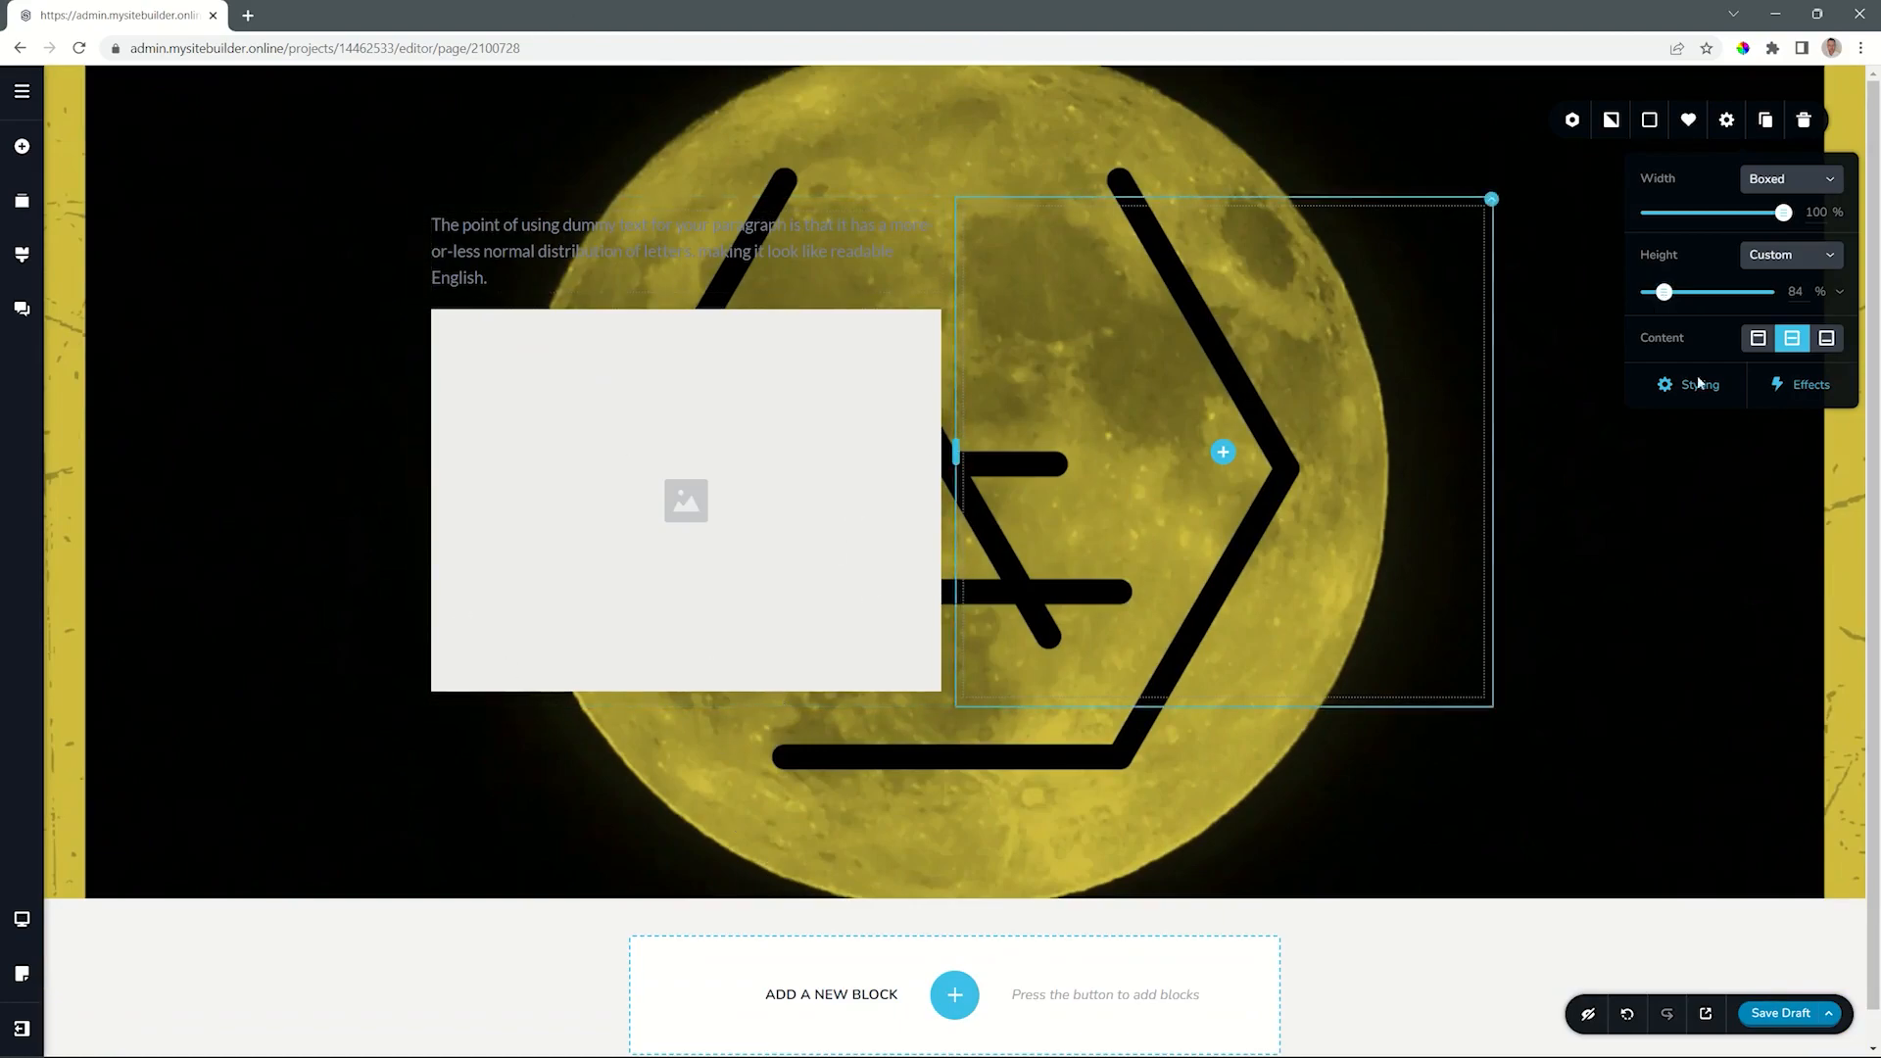
# - Try Full Height with the content aligned top, middle and bottom, and return the block's height to Auto
pyautogui.click(1802, 255)
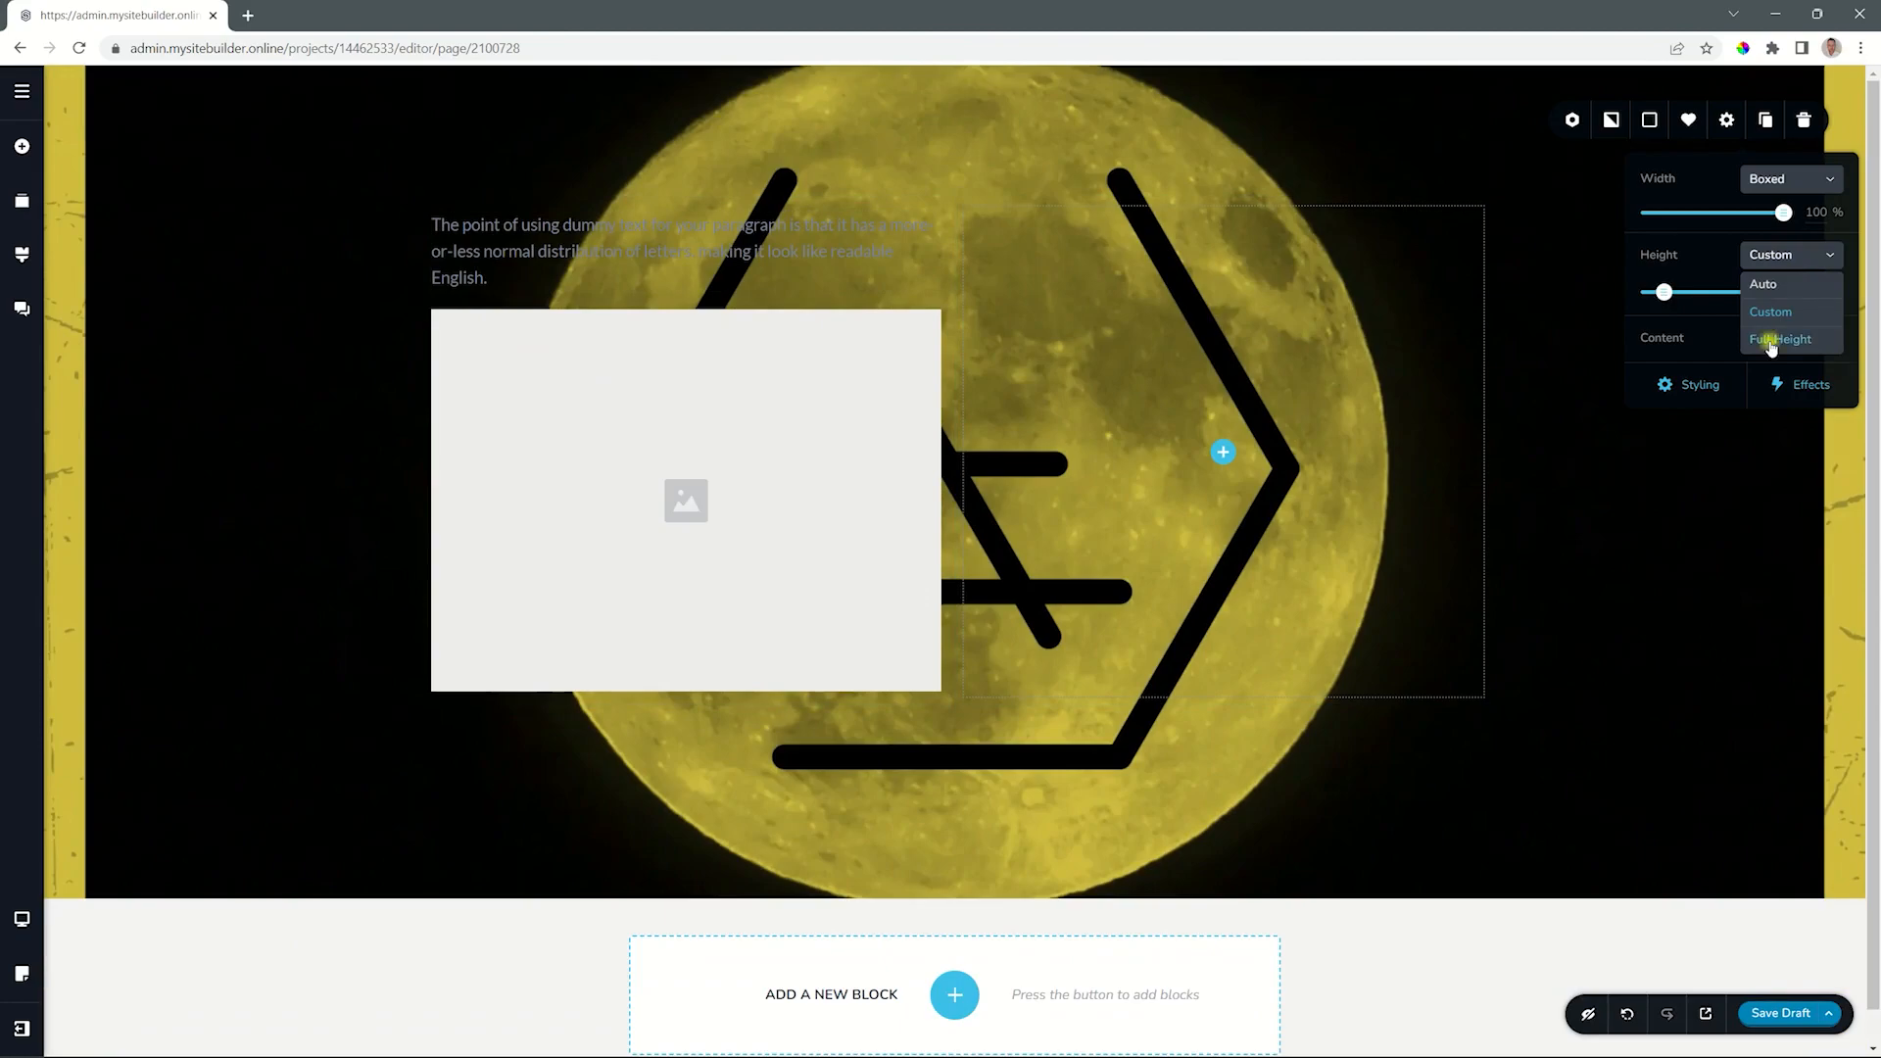
pyautogui.click(1773, 345)
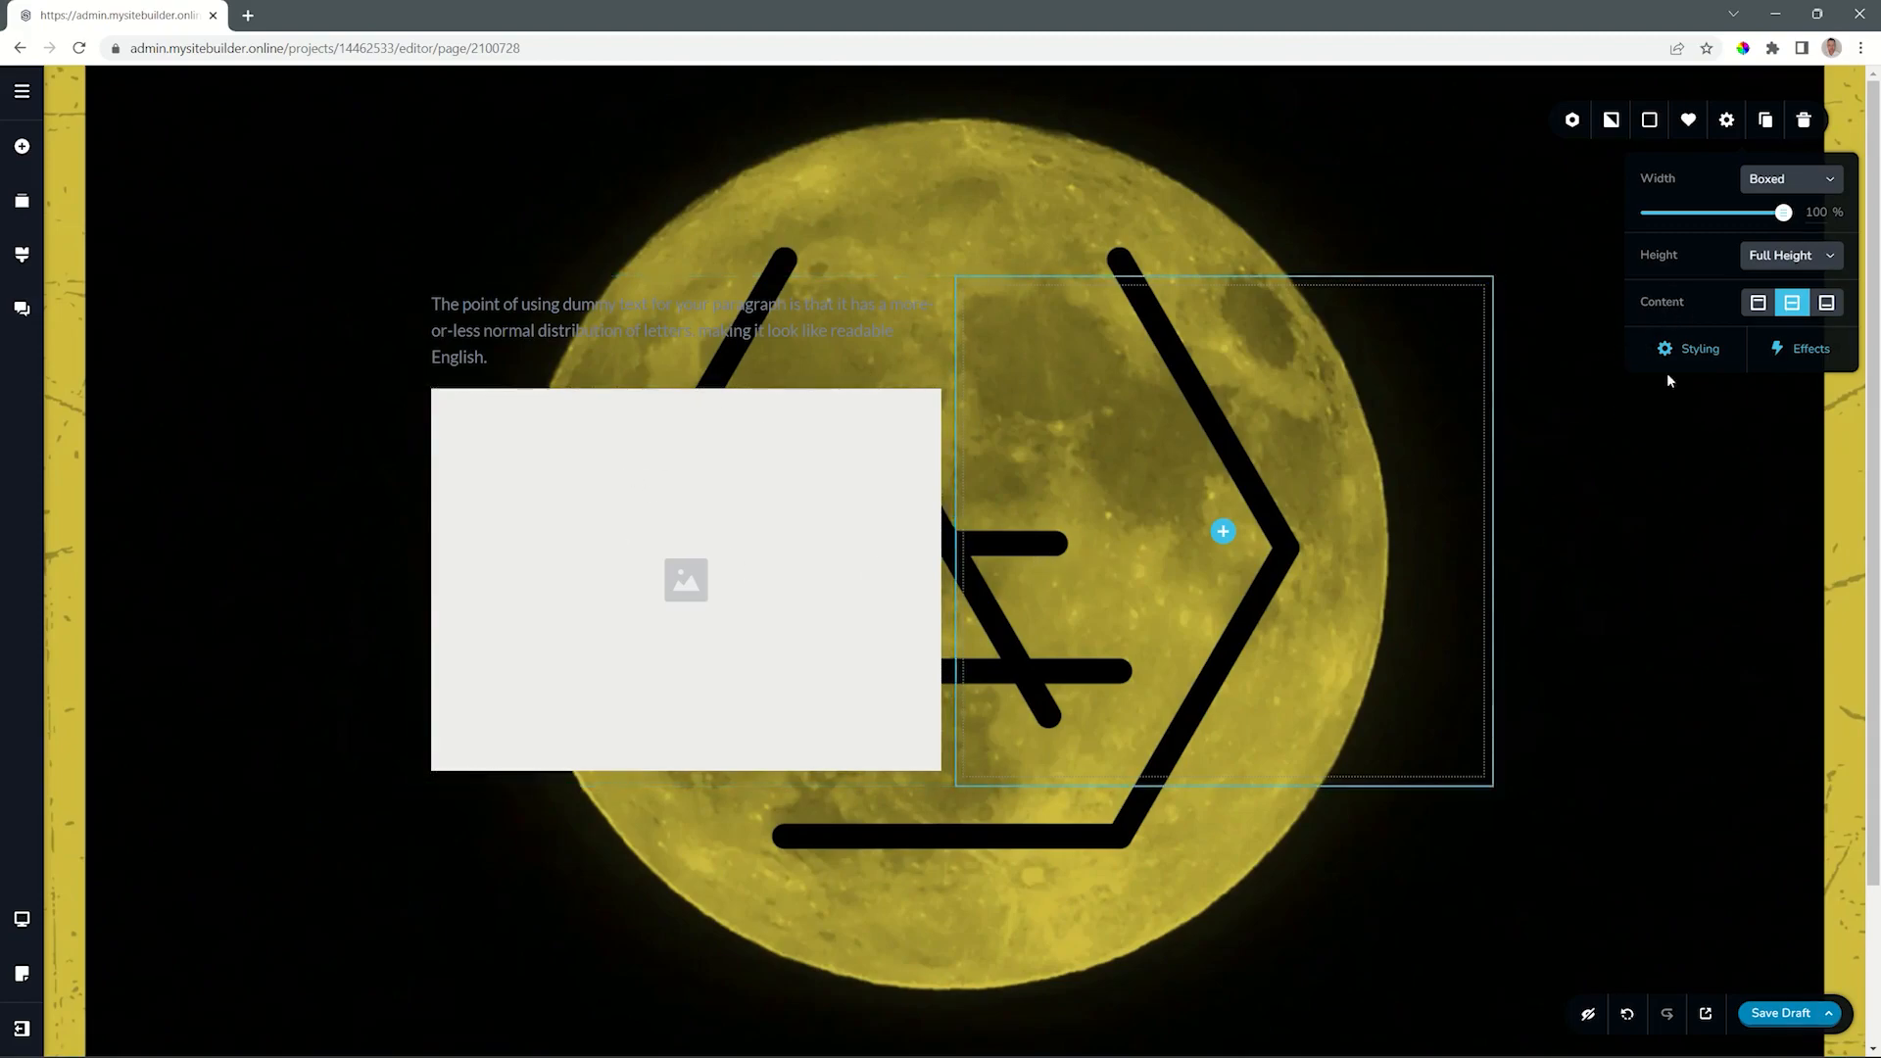
pyautogui.click(1759, 304)
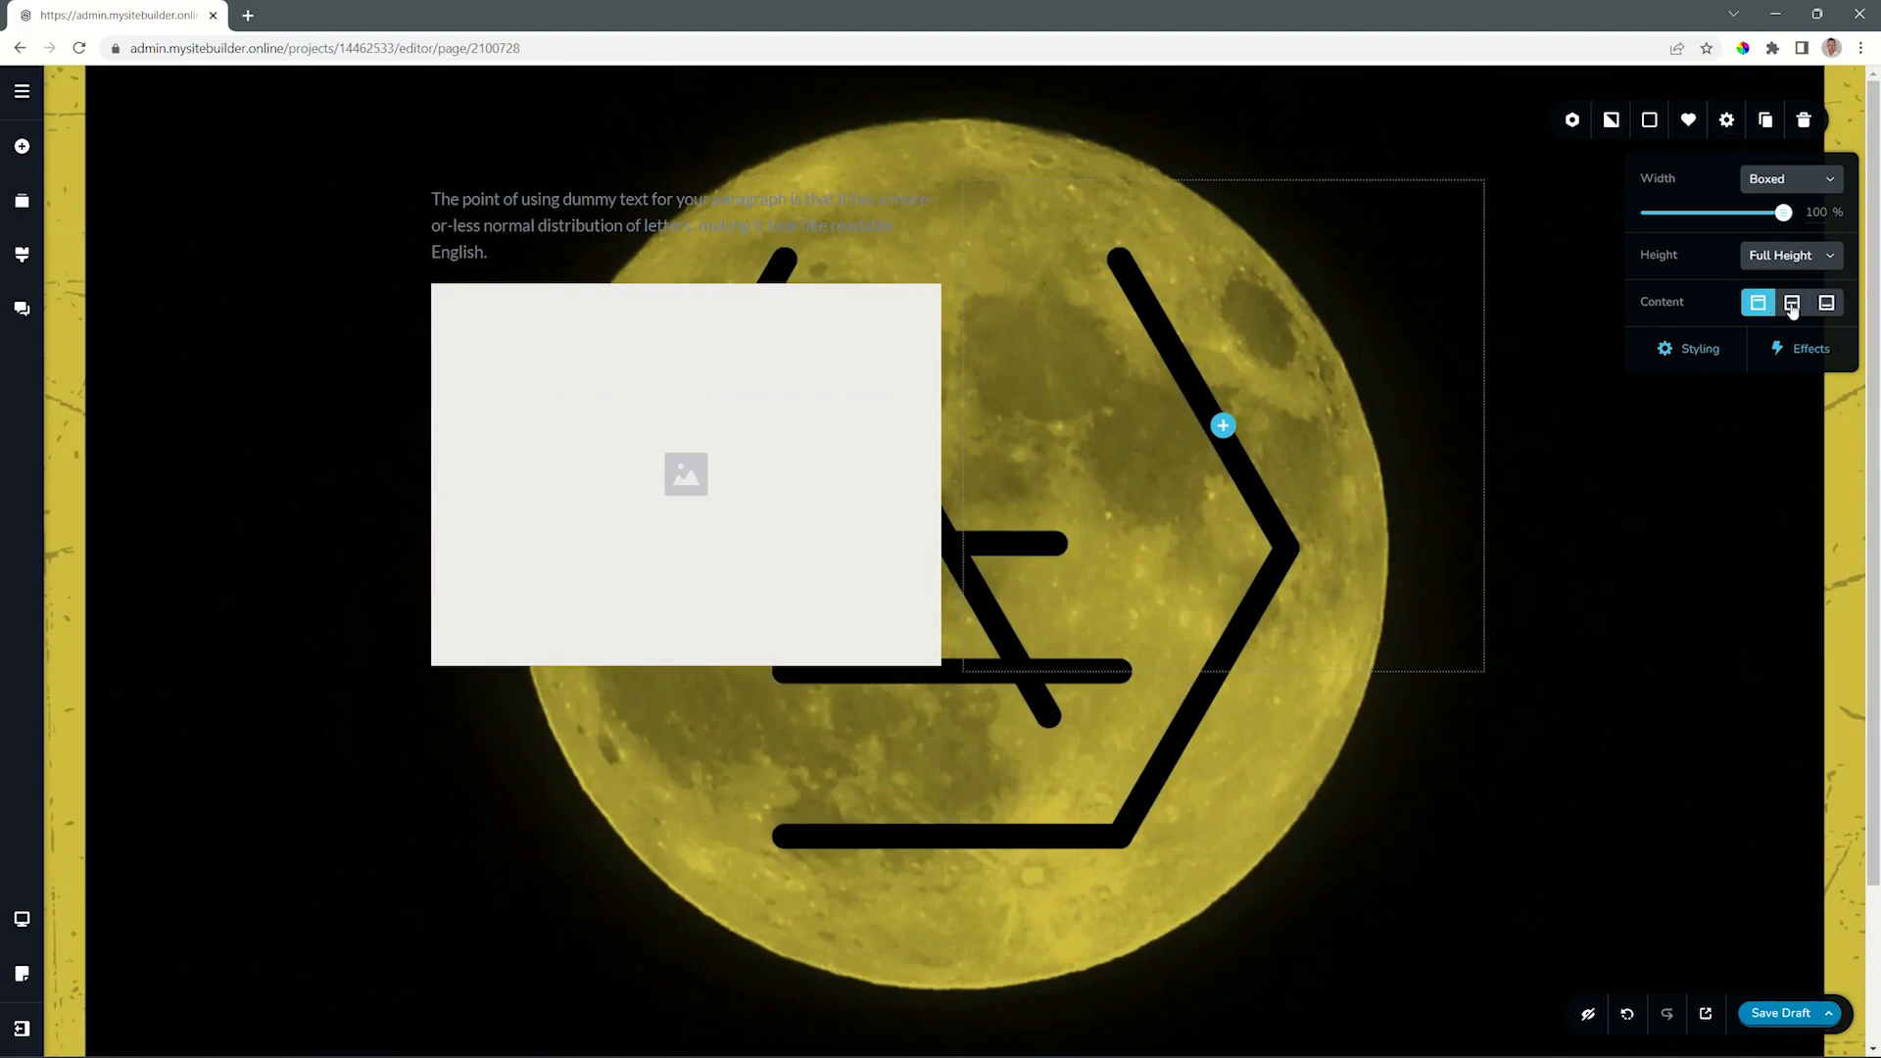
pyautogui.click(1791, 306)
pyautogui.click(1825, 304)
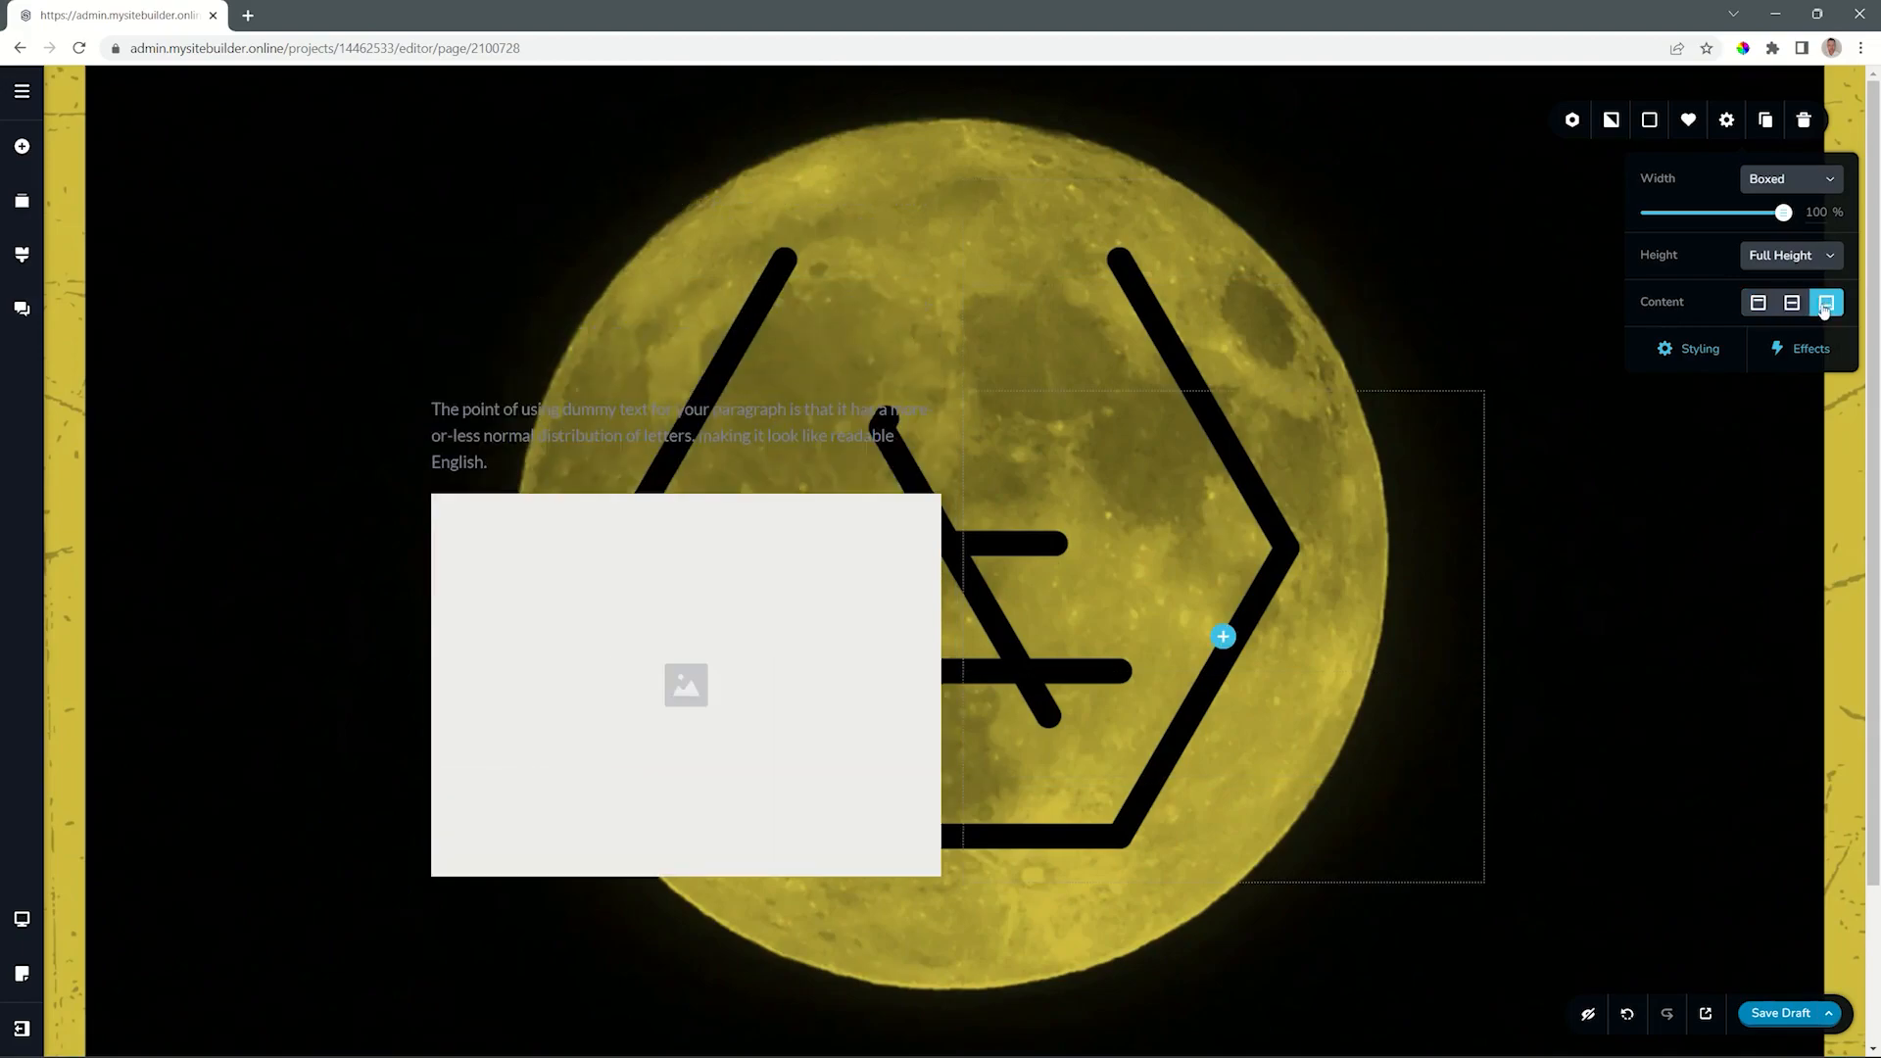
pyautogui.click(1797, 310)
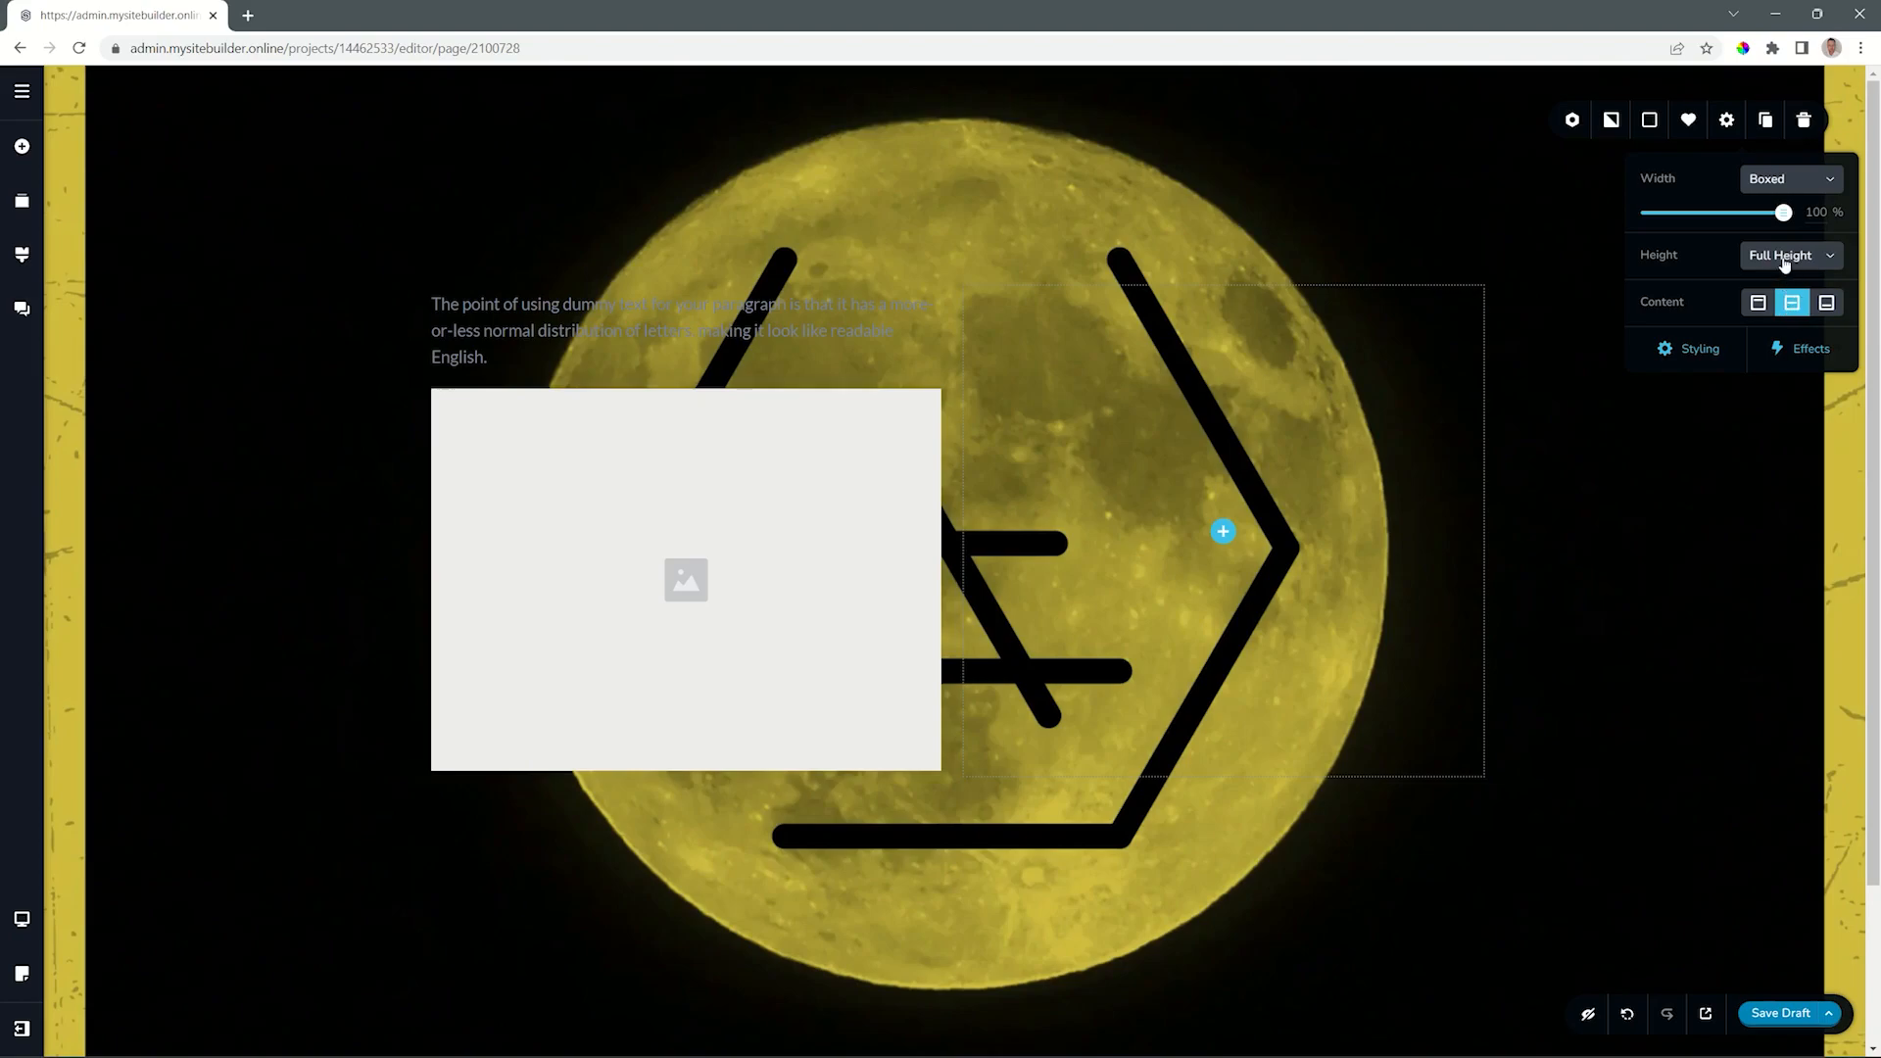
pyautogui.click(1784, 259)
pyautogui.click(1781, 290)
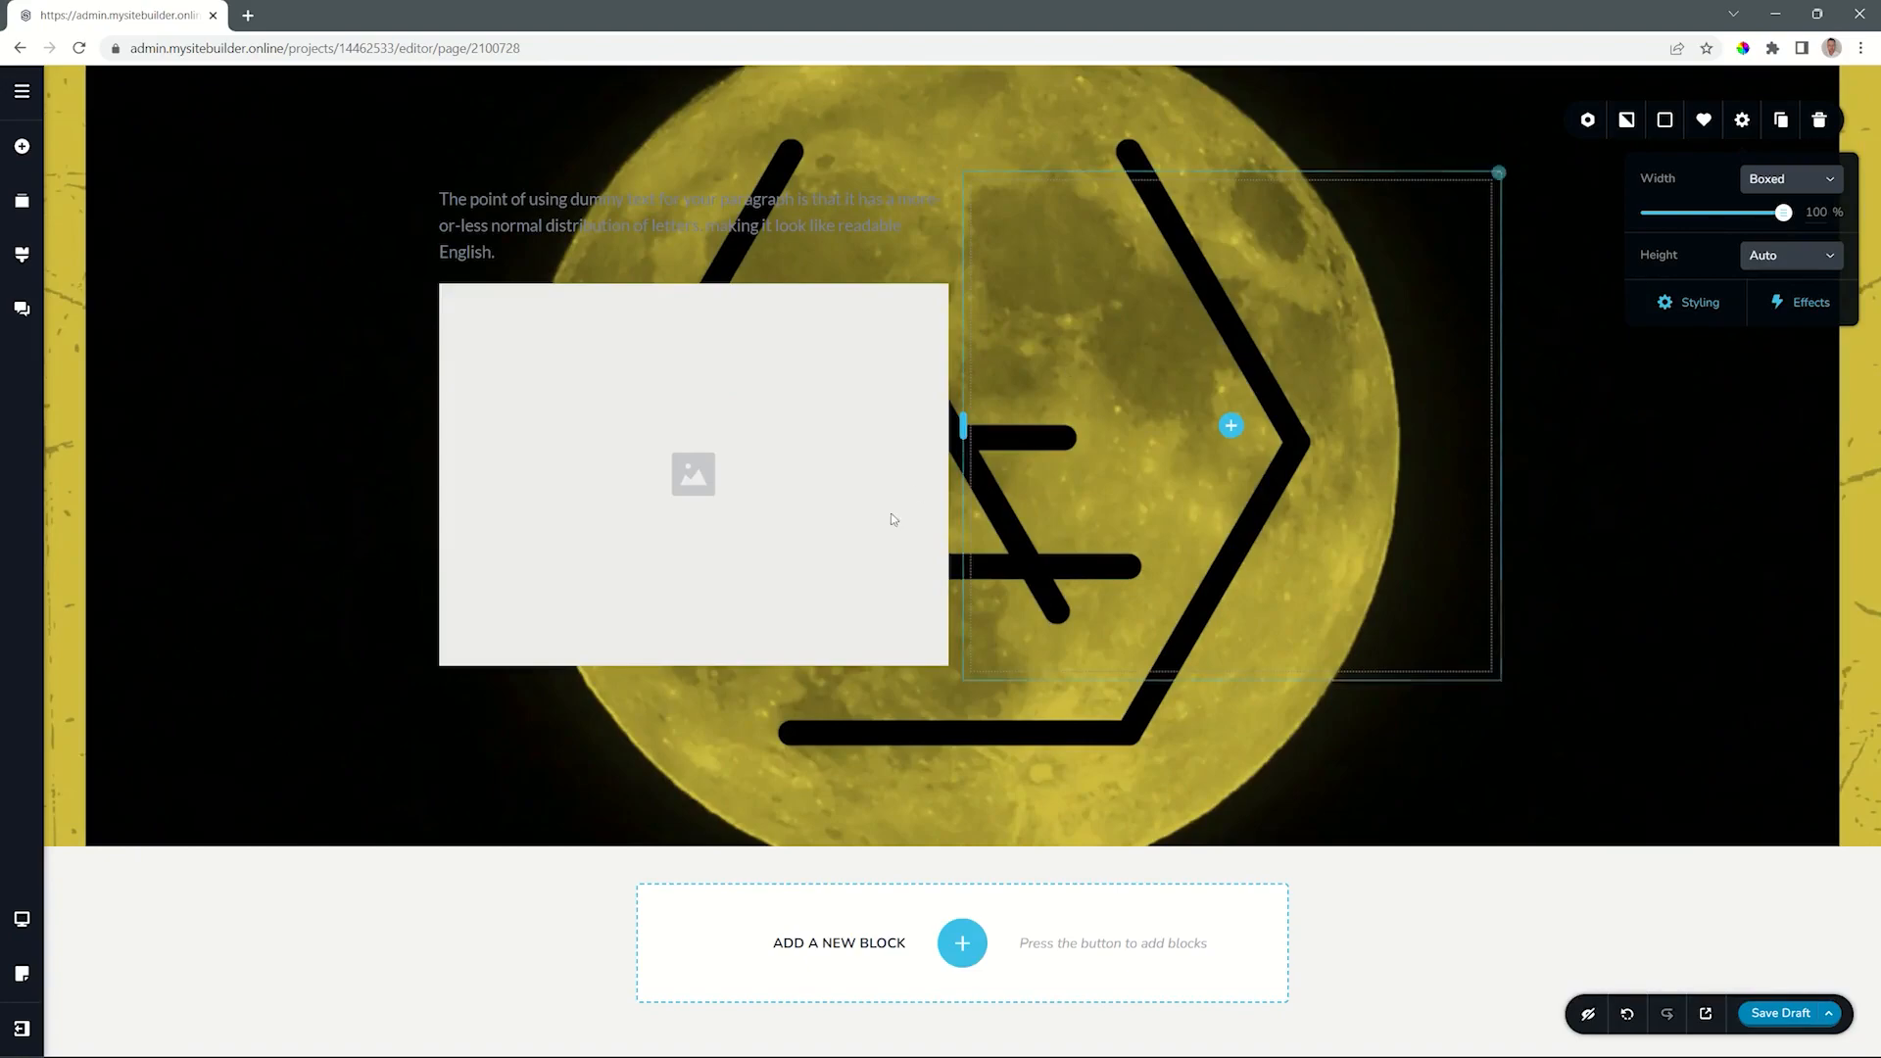
# - Add a Line element below the image in the left column and an Icon element beneath the line
pyautogui.click(21, 146)
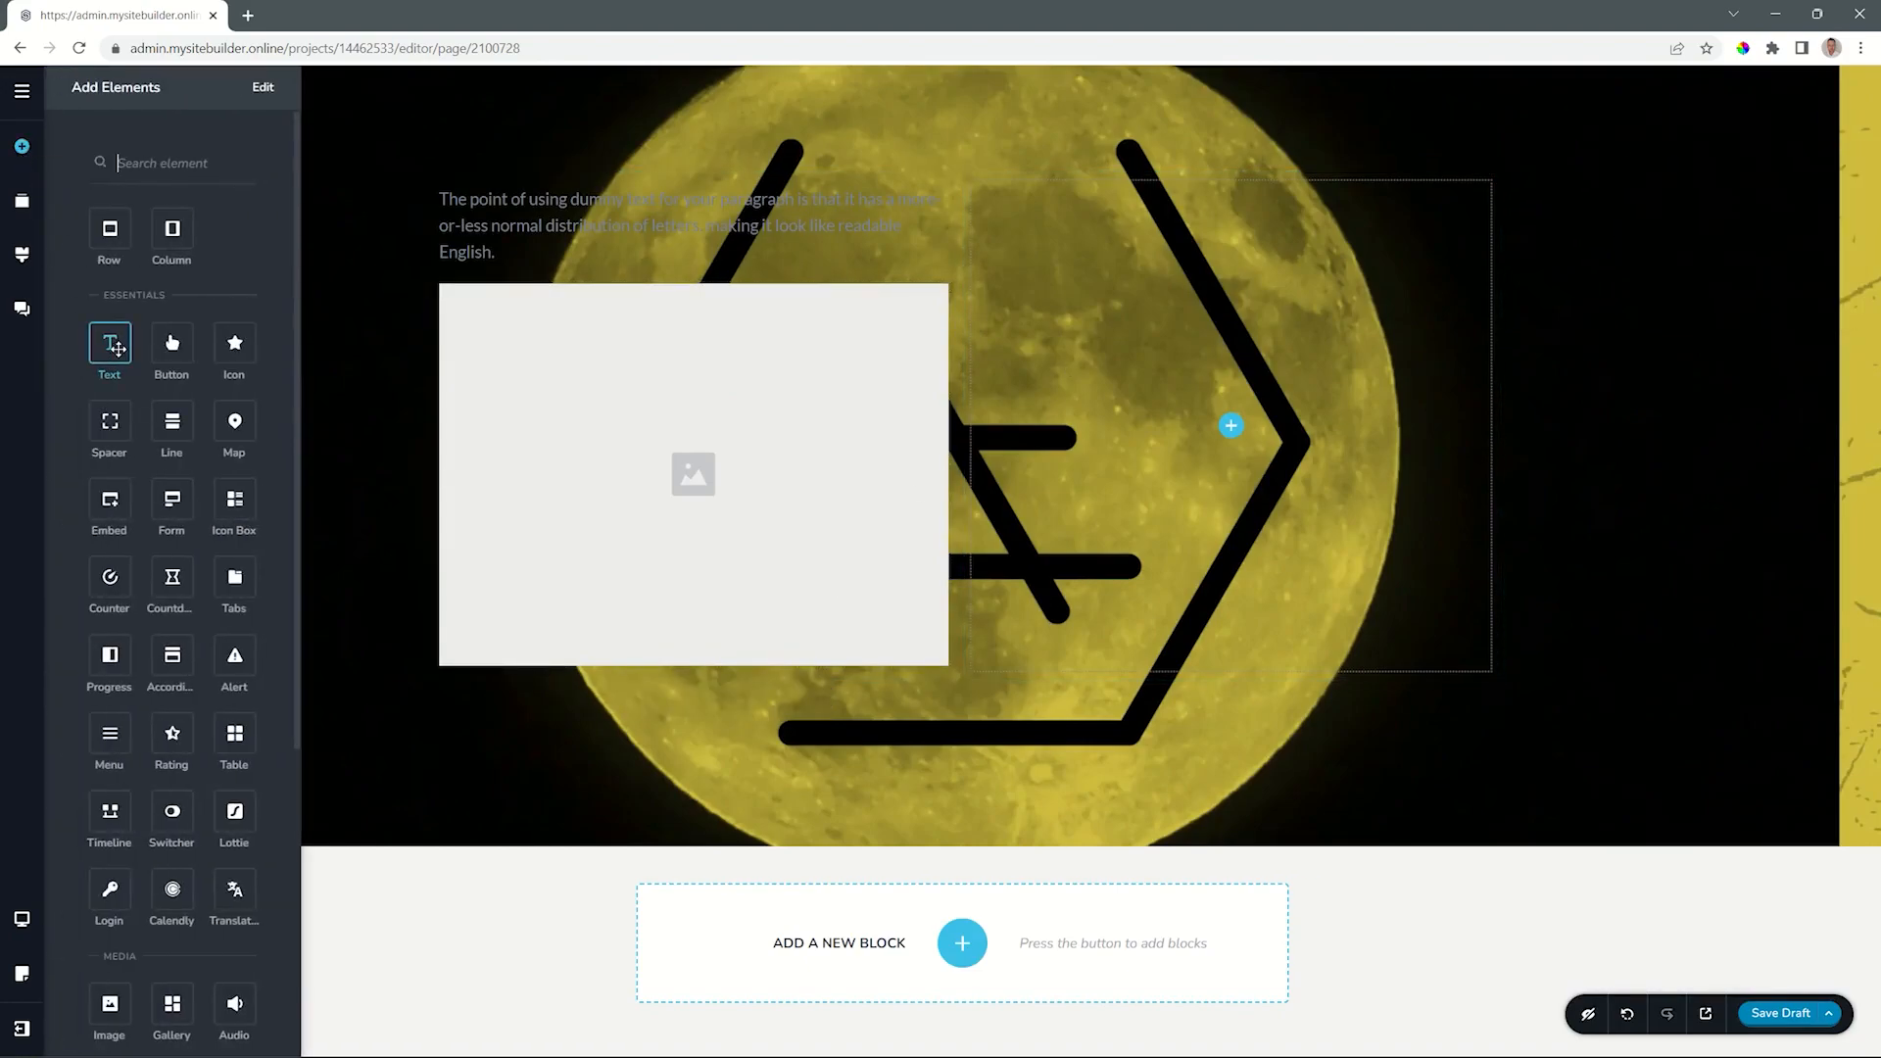
pyautogui.moveTo(172, 421); pyautogui.dragTo(564, 666)
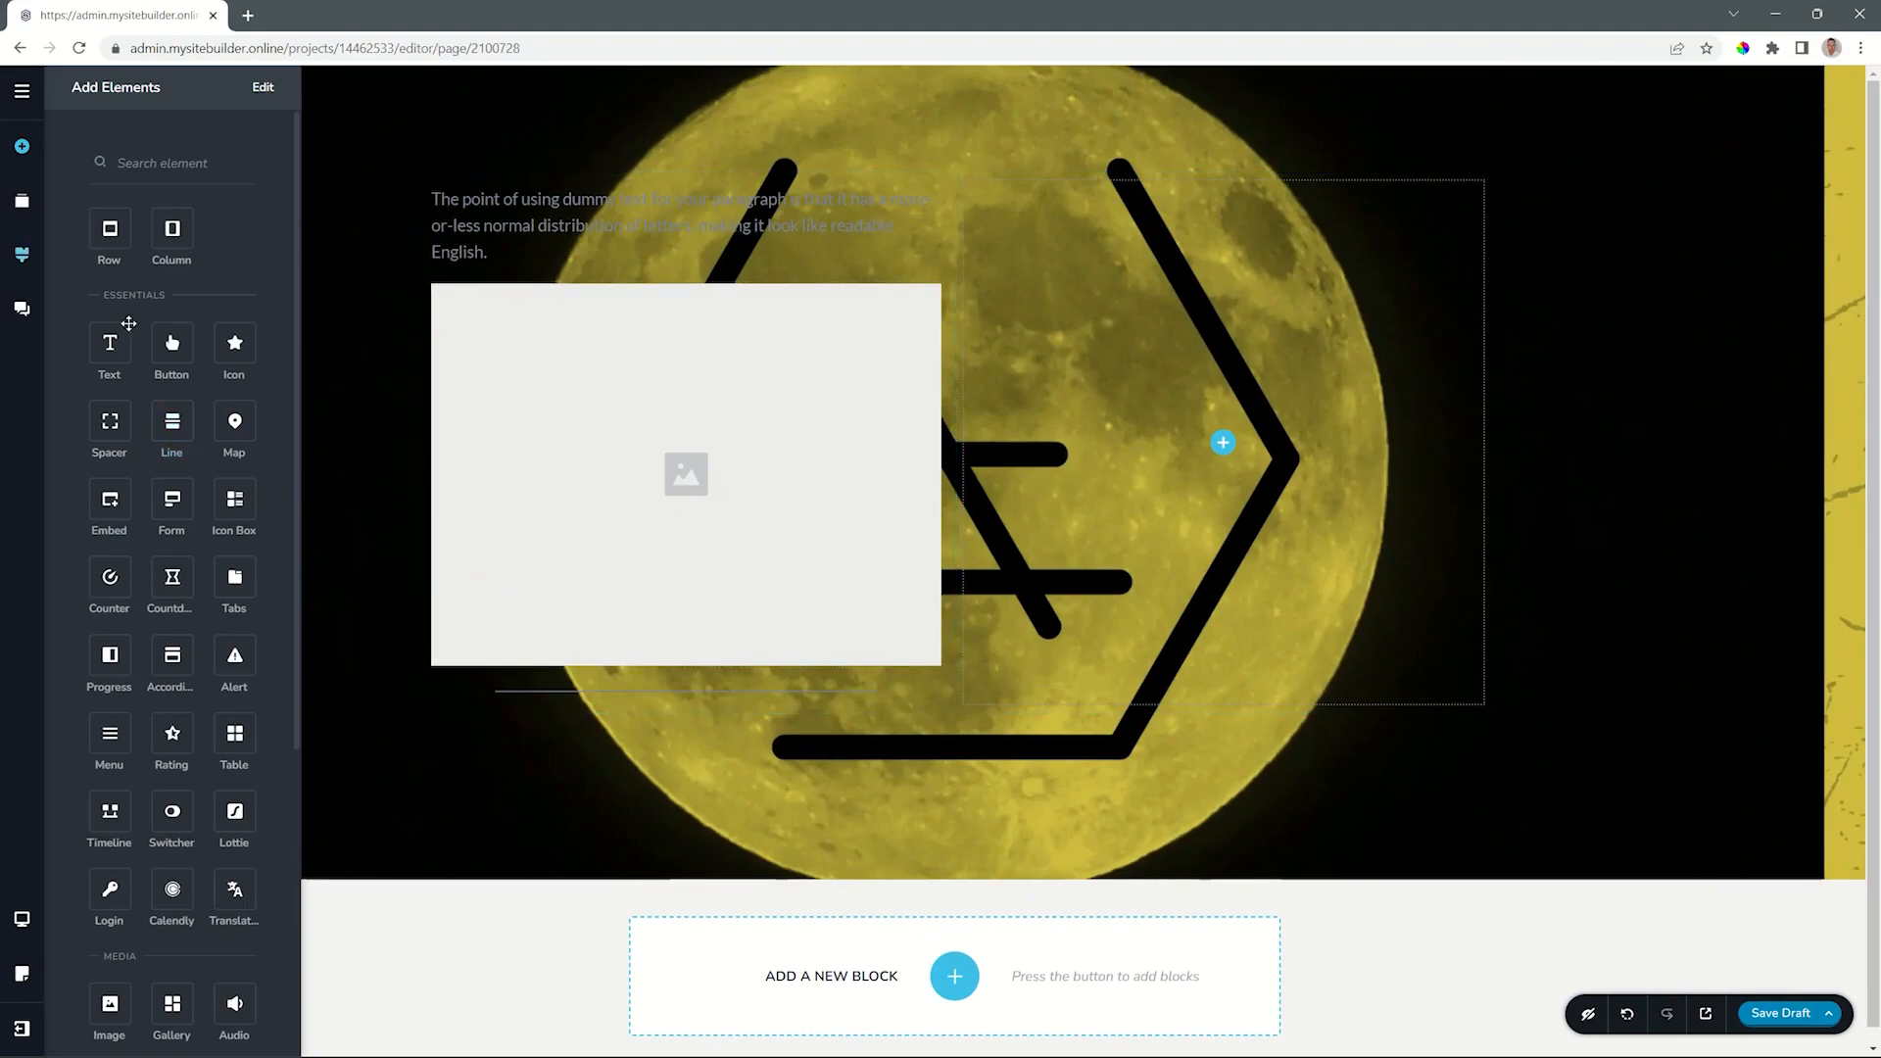
pyautogui.moveTo(234, 342); pyautogui.dragTo(458, 698)
# - Add a slanted top divider to the block, coloured white (#FFFFFF) and 68 px high
pyautogui.click(1804, 135)
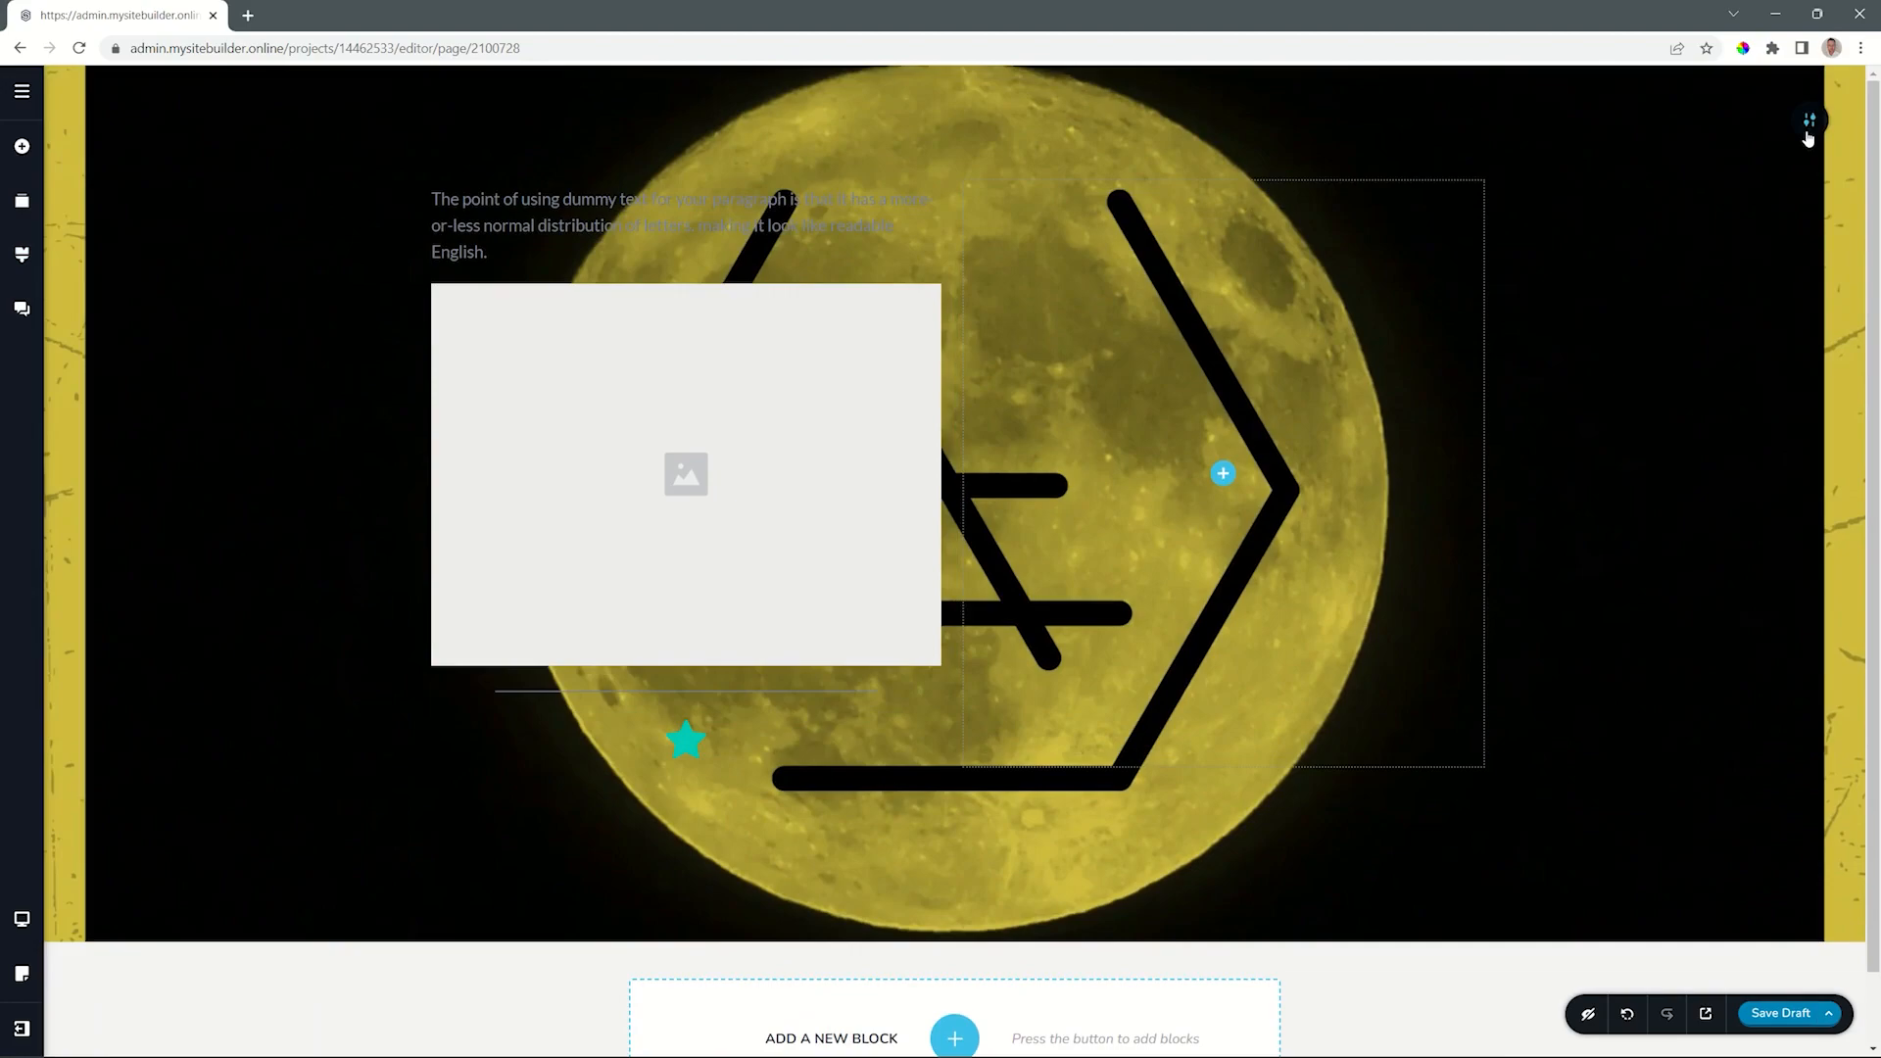
pyautogui.click(1808, 132)
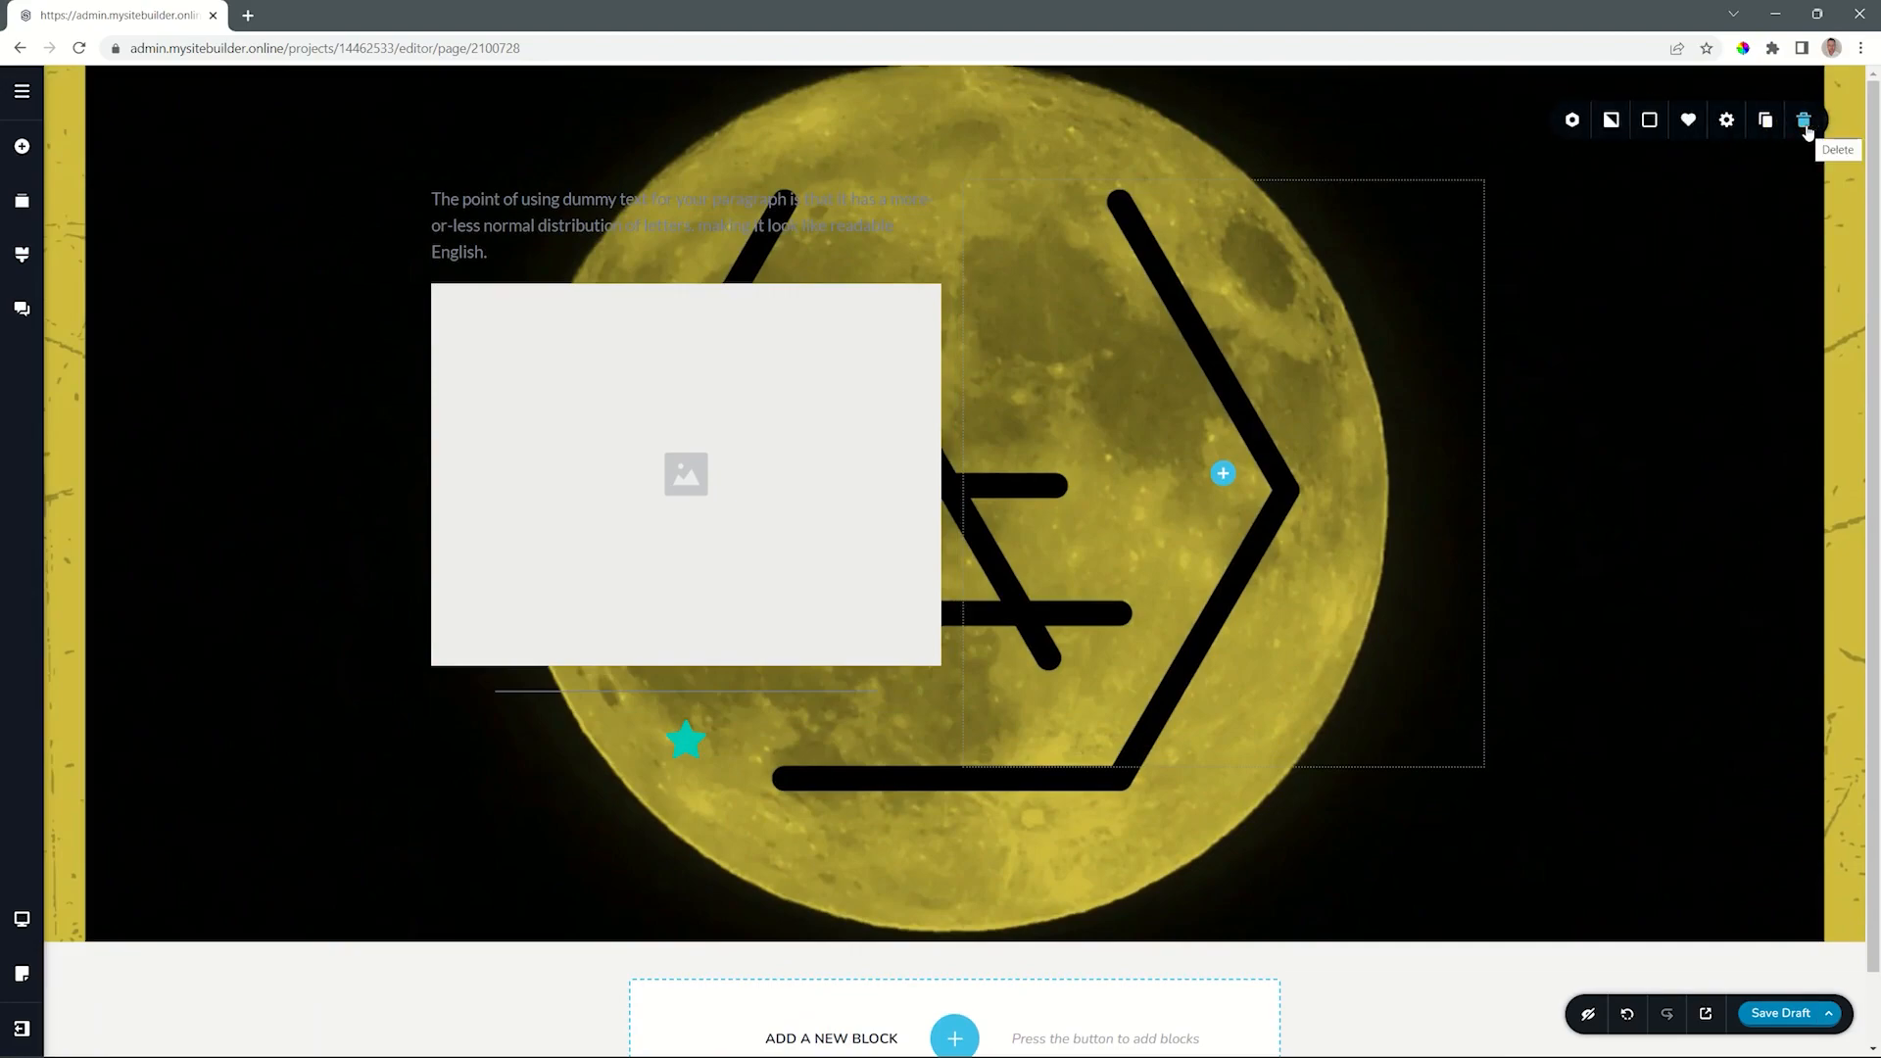
pyautogui.click(1726, 120)
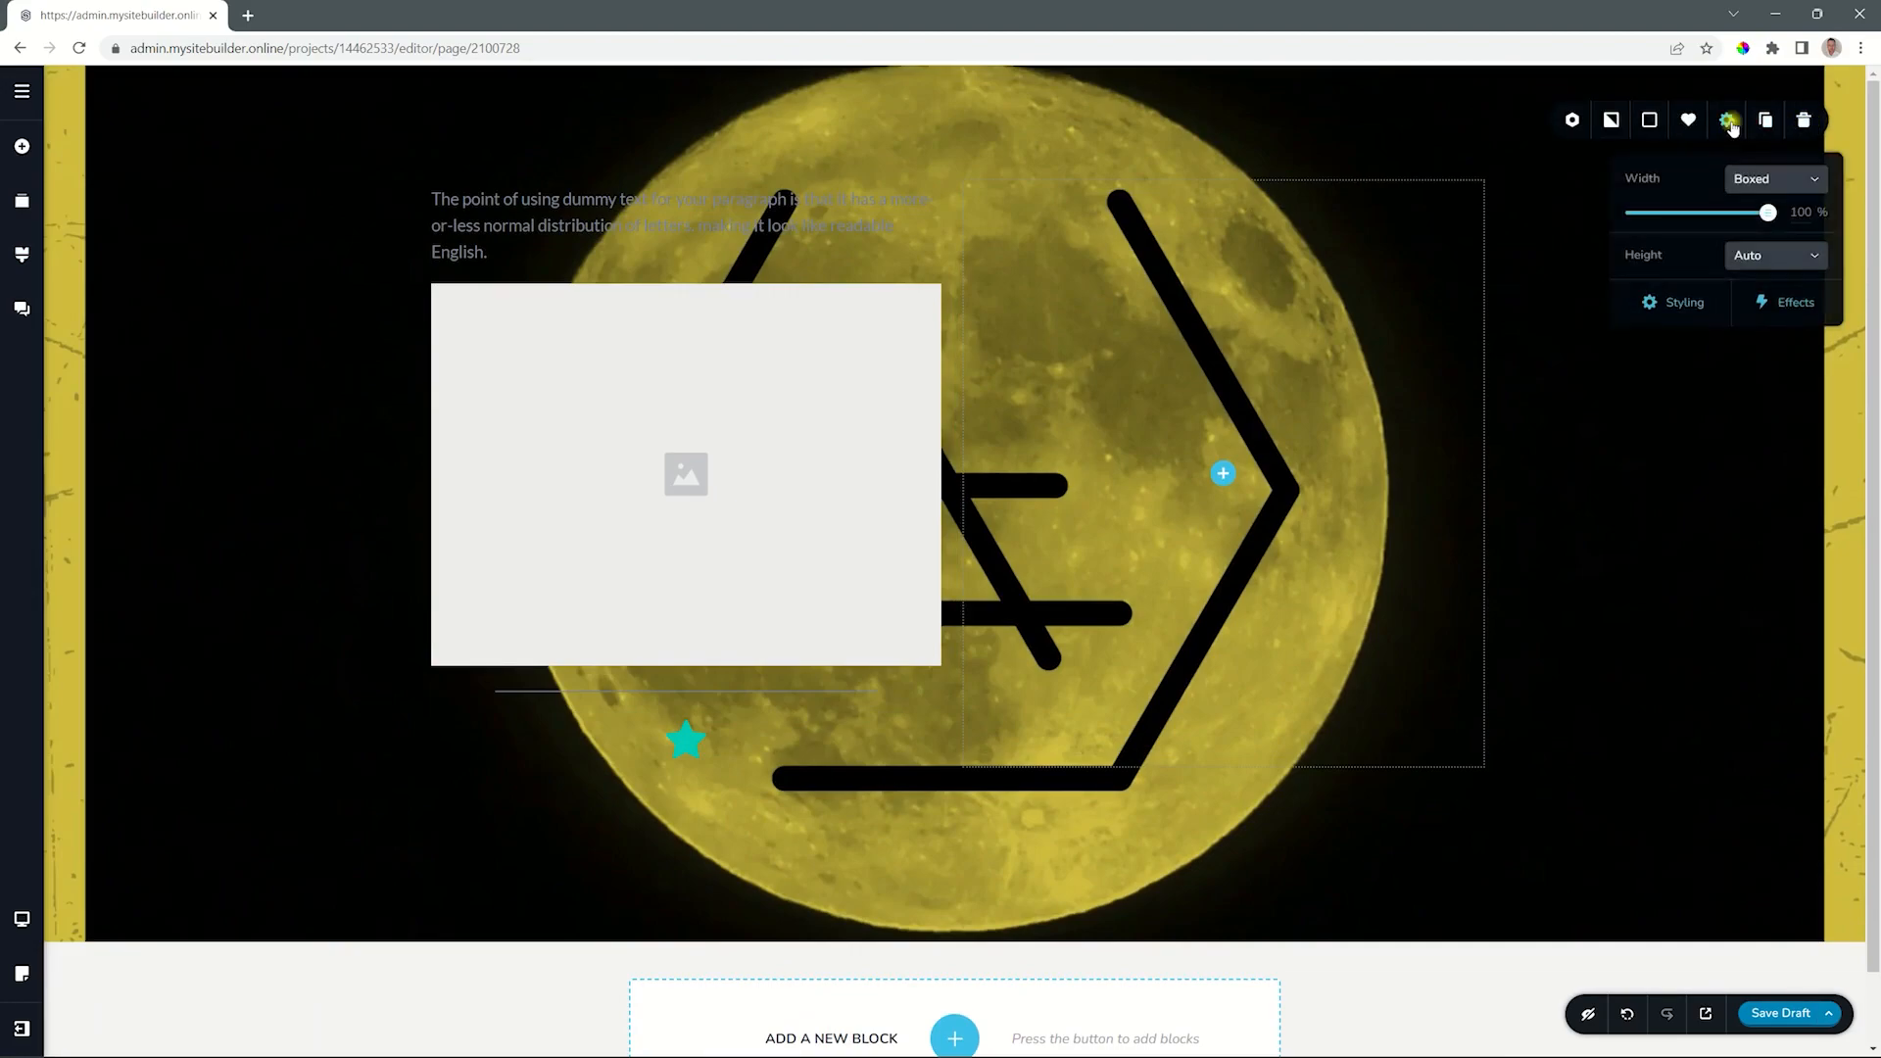
pyautogui.click(1682, 302)
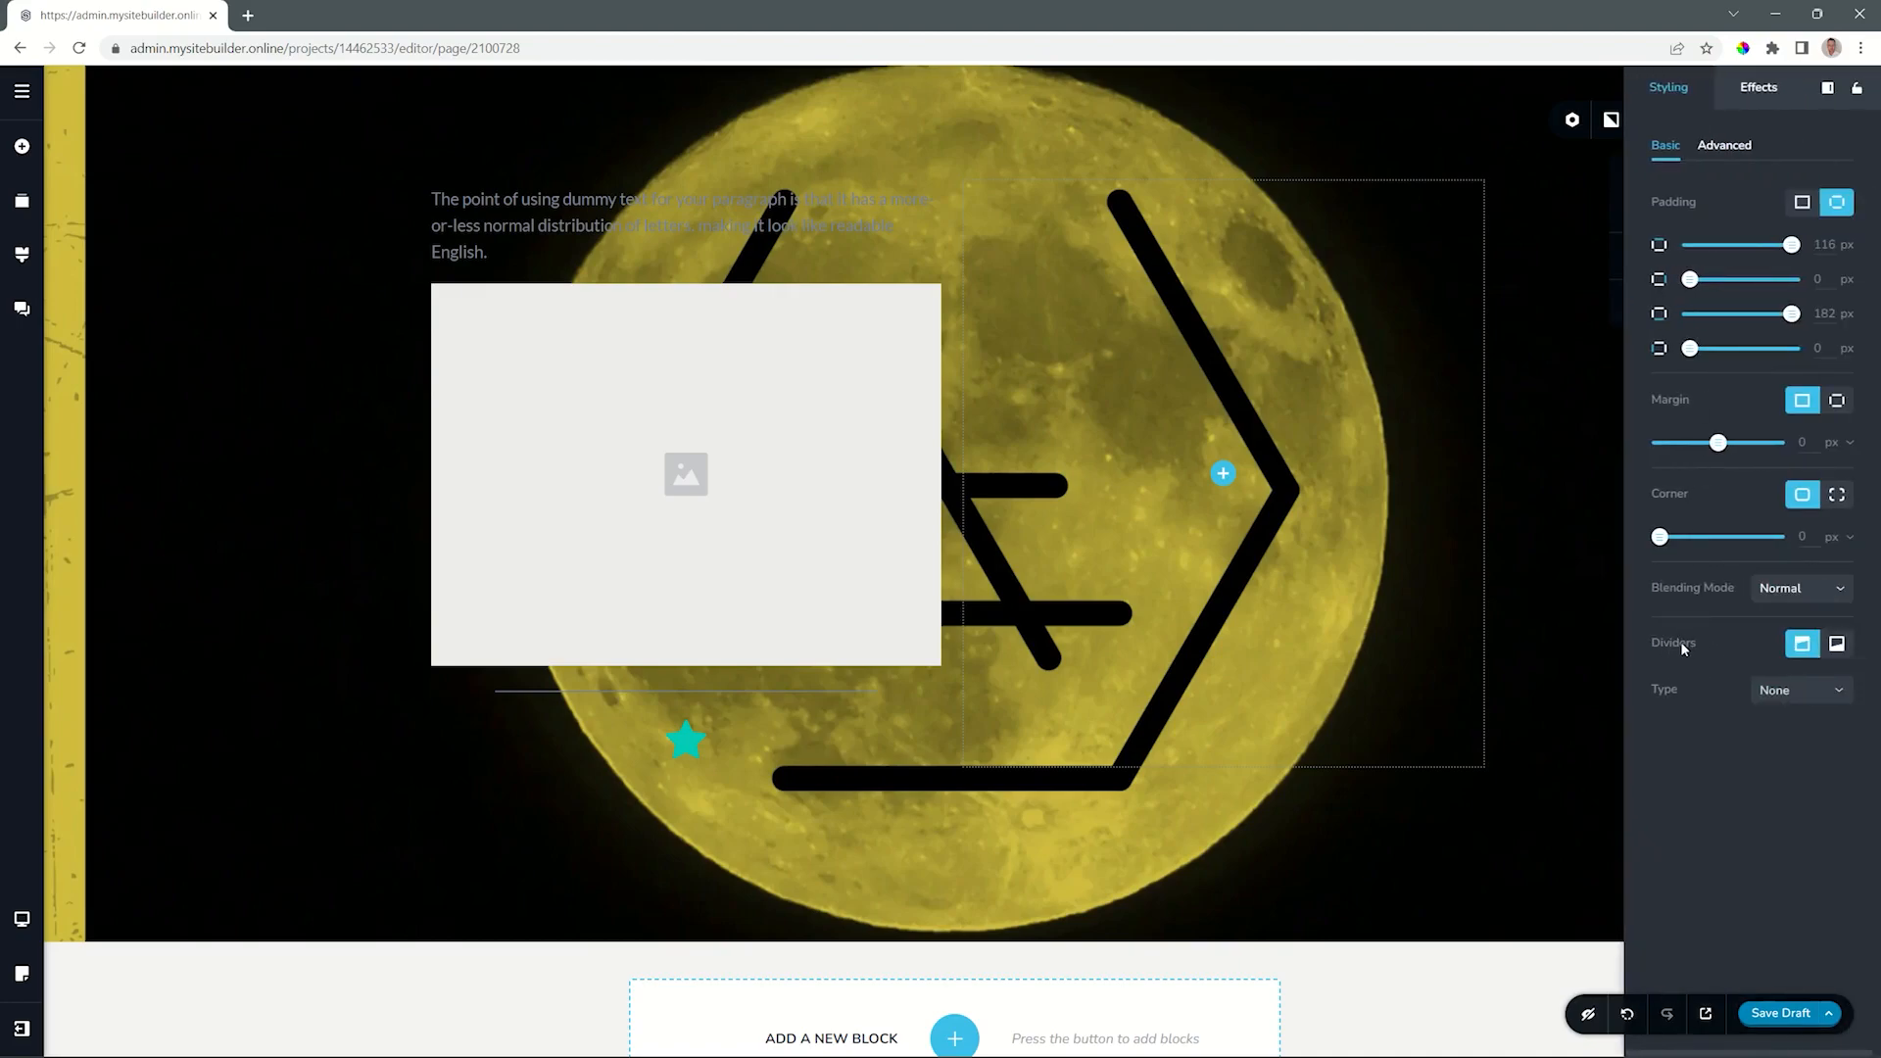
pyautogui.click(1778, 691)
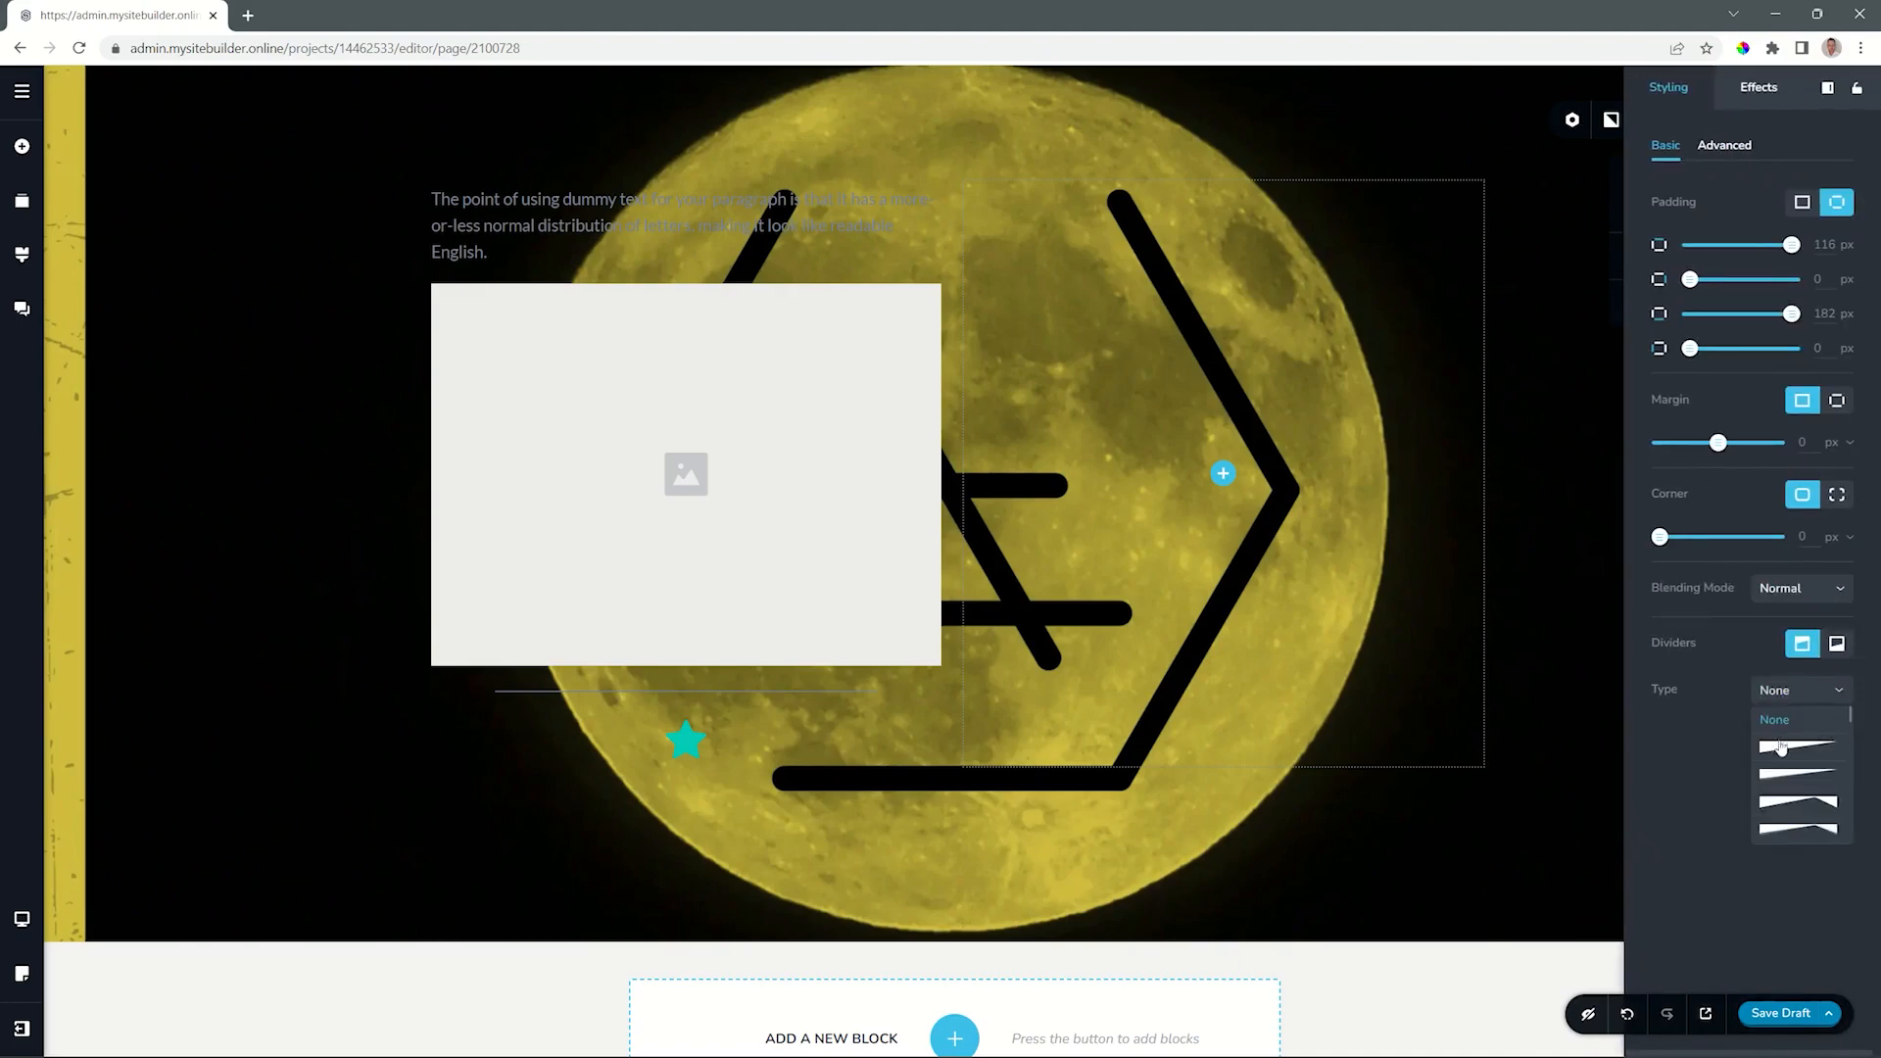
pyautogui.click(1780, 747)
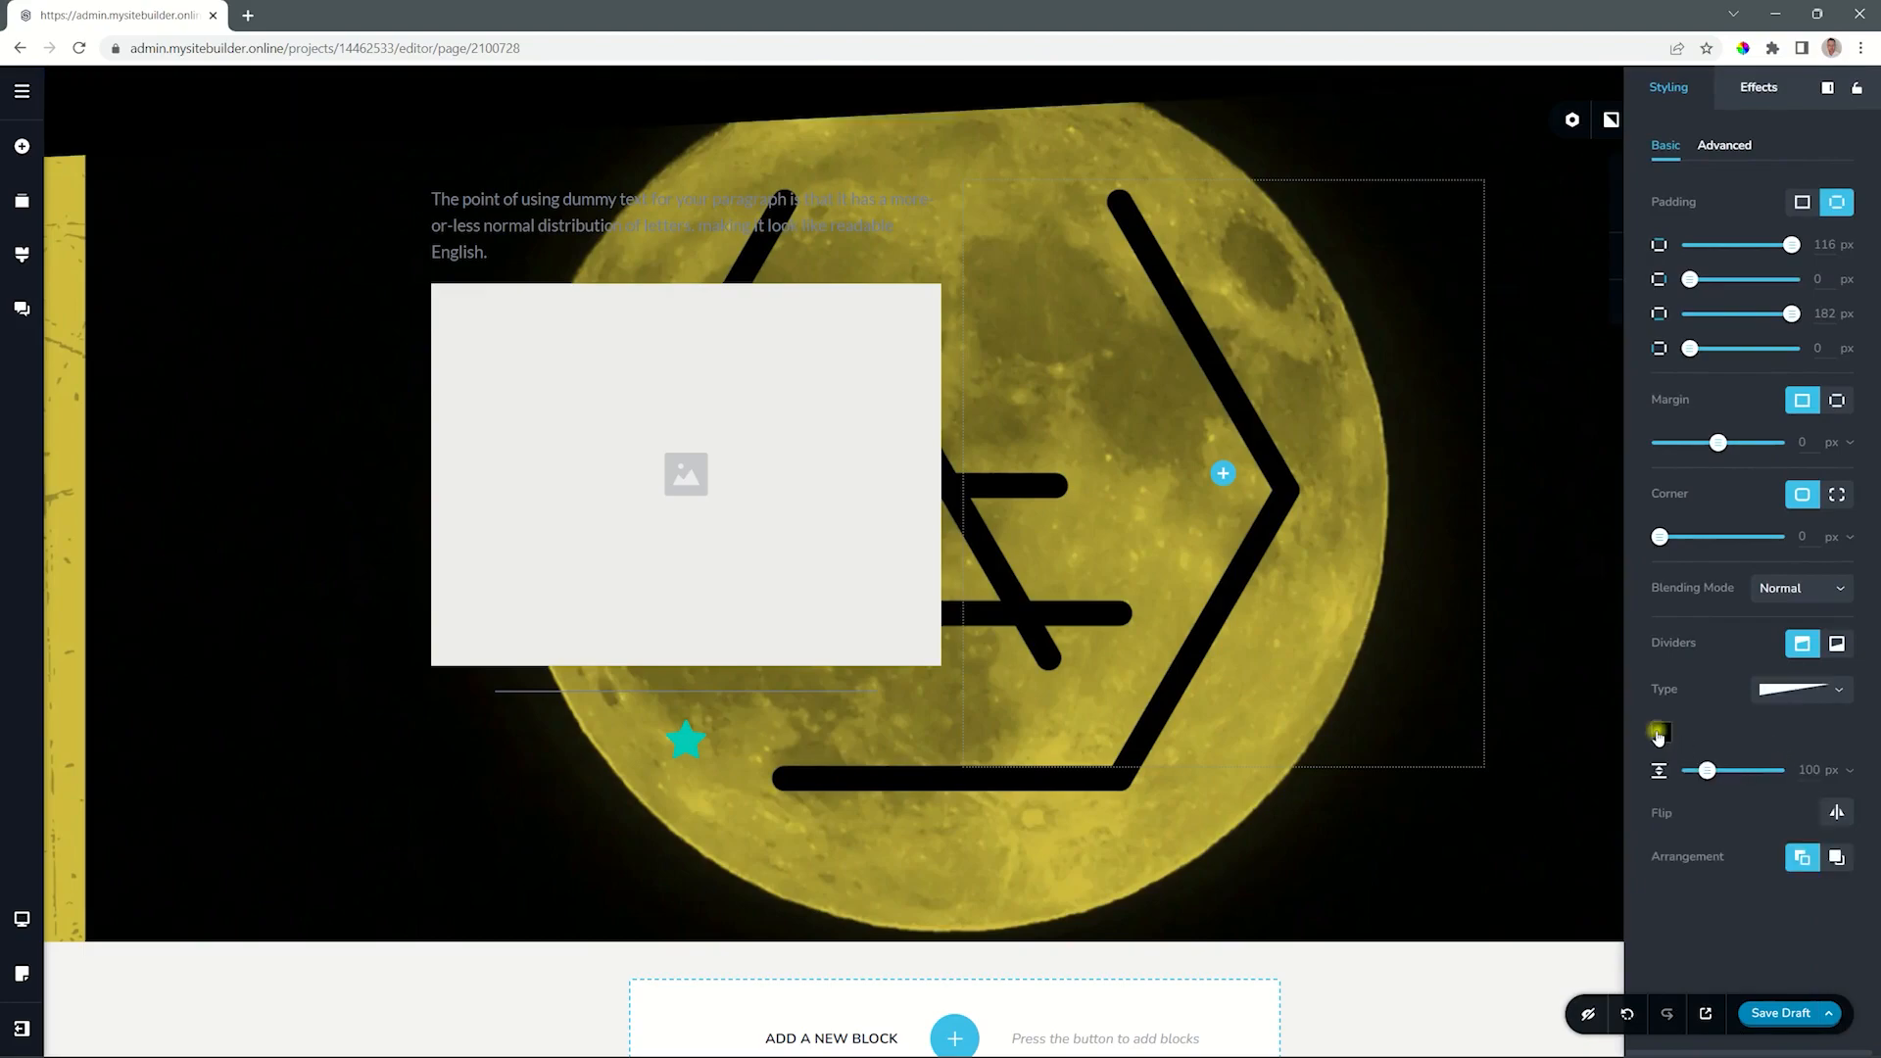
pyautogui.click(1660, 732)
pyautogui.click(1777, 657)
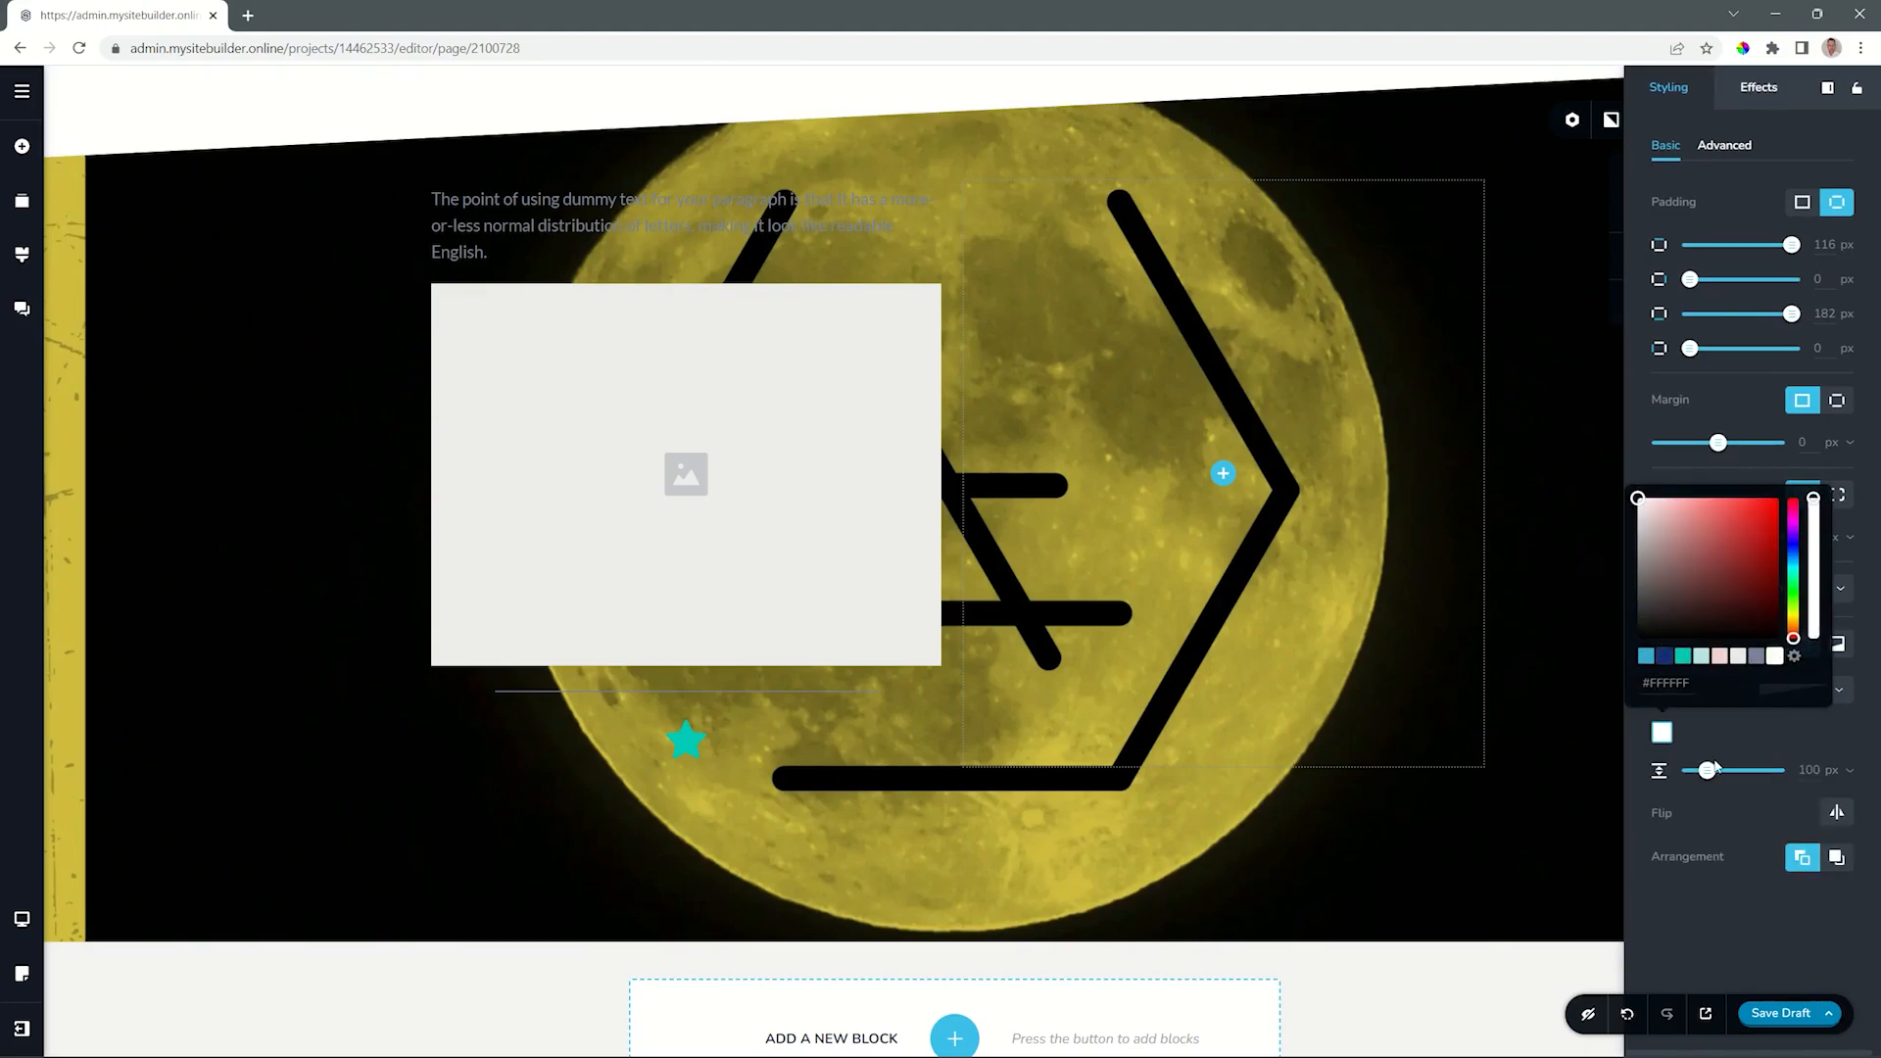
pyautogui.moveTo(1710, 771)
pyautogui.mouseDown()
pyautogui.moveTo(1755, 769)
pyautogui.moveTo(1702, 770)
pyautogui.mouseUp()
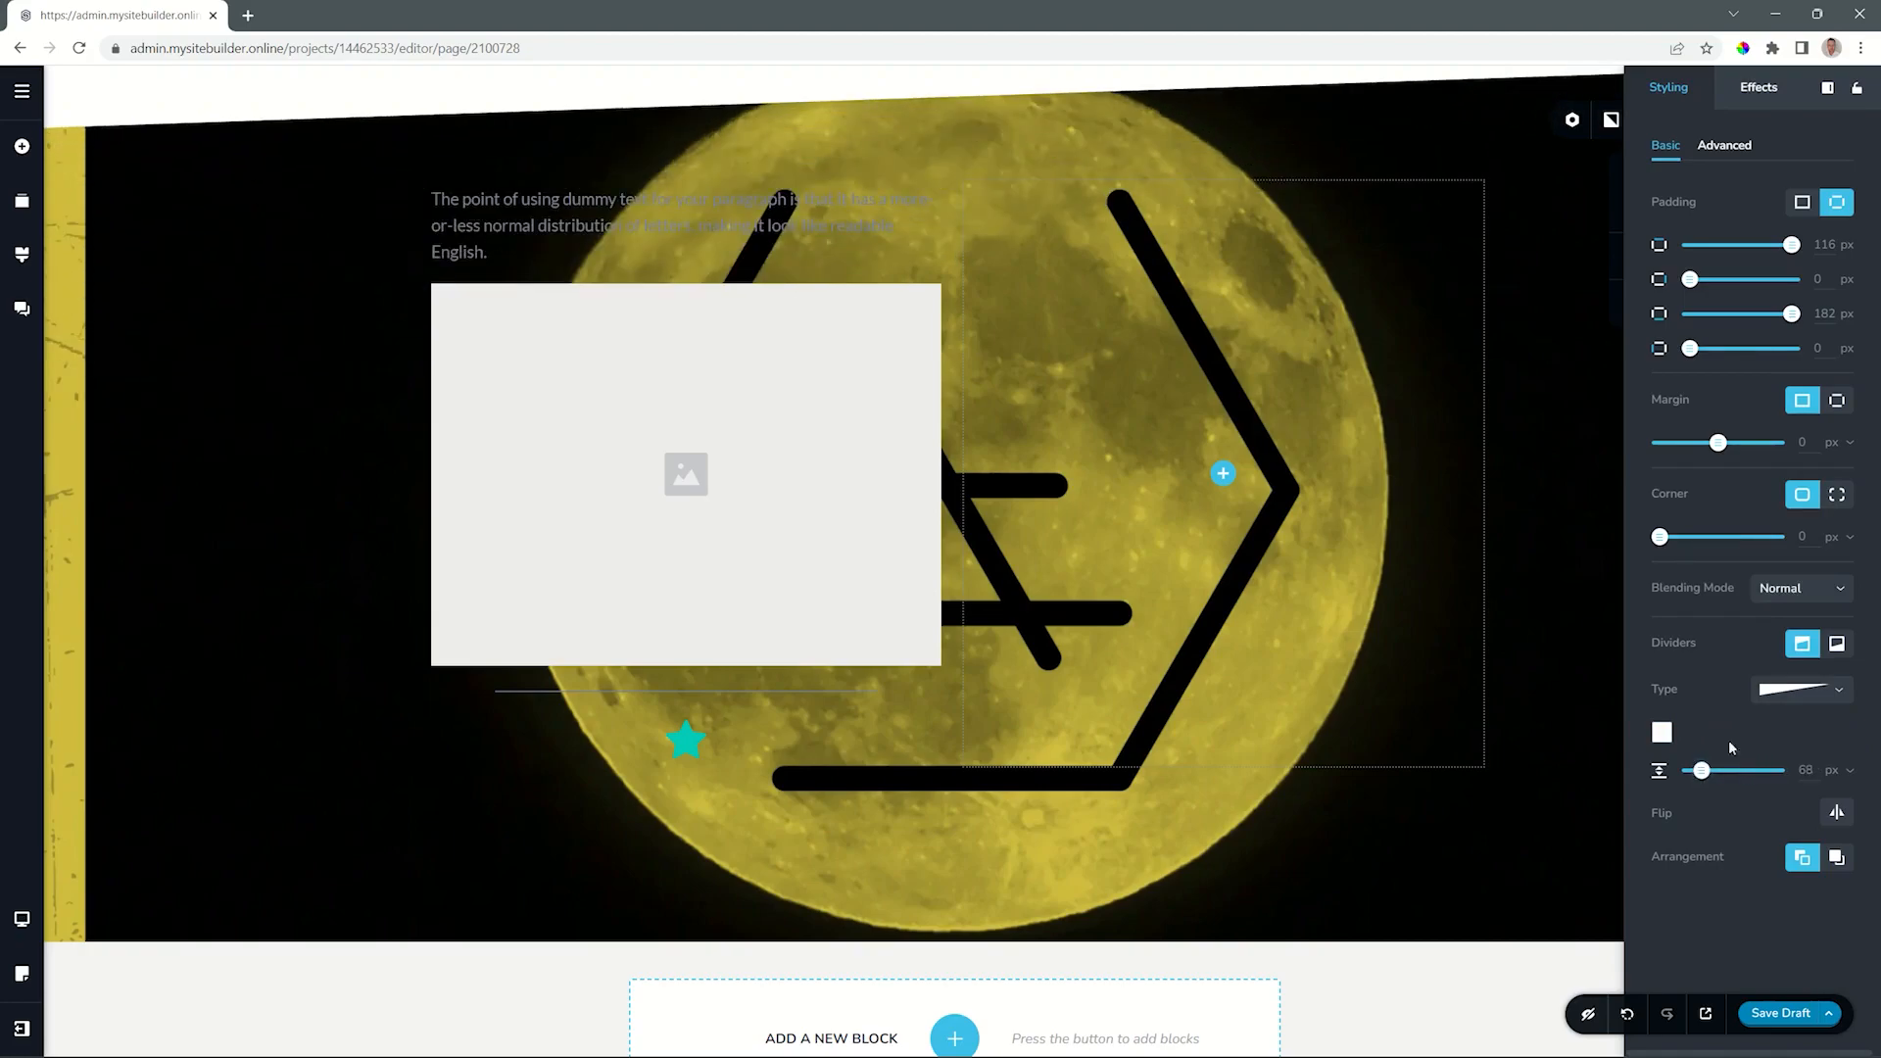
# - Try a curved and a layered wave shape for the top divider and settle on the jagged angular one
pyautogui.click(1776, 705)
pyautogui.click(1773, 777)
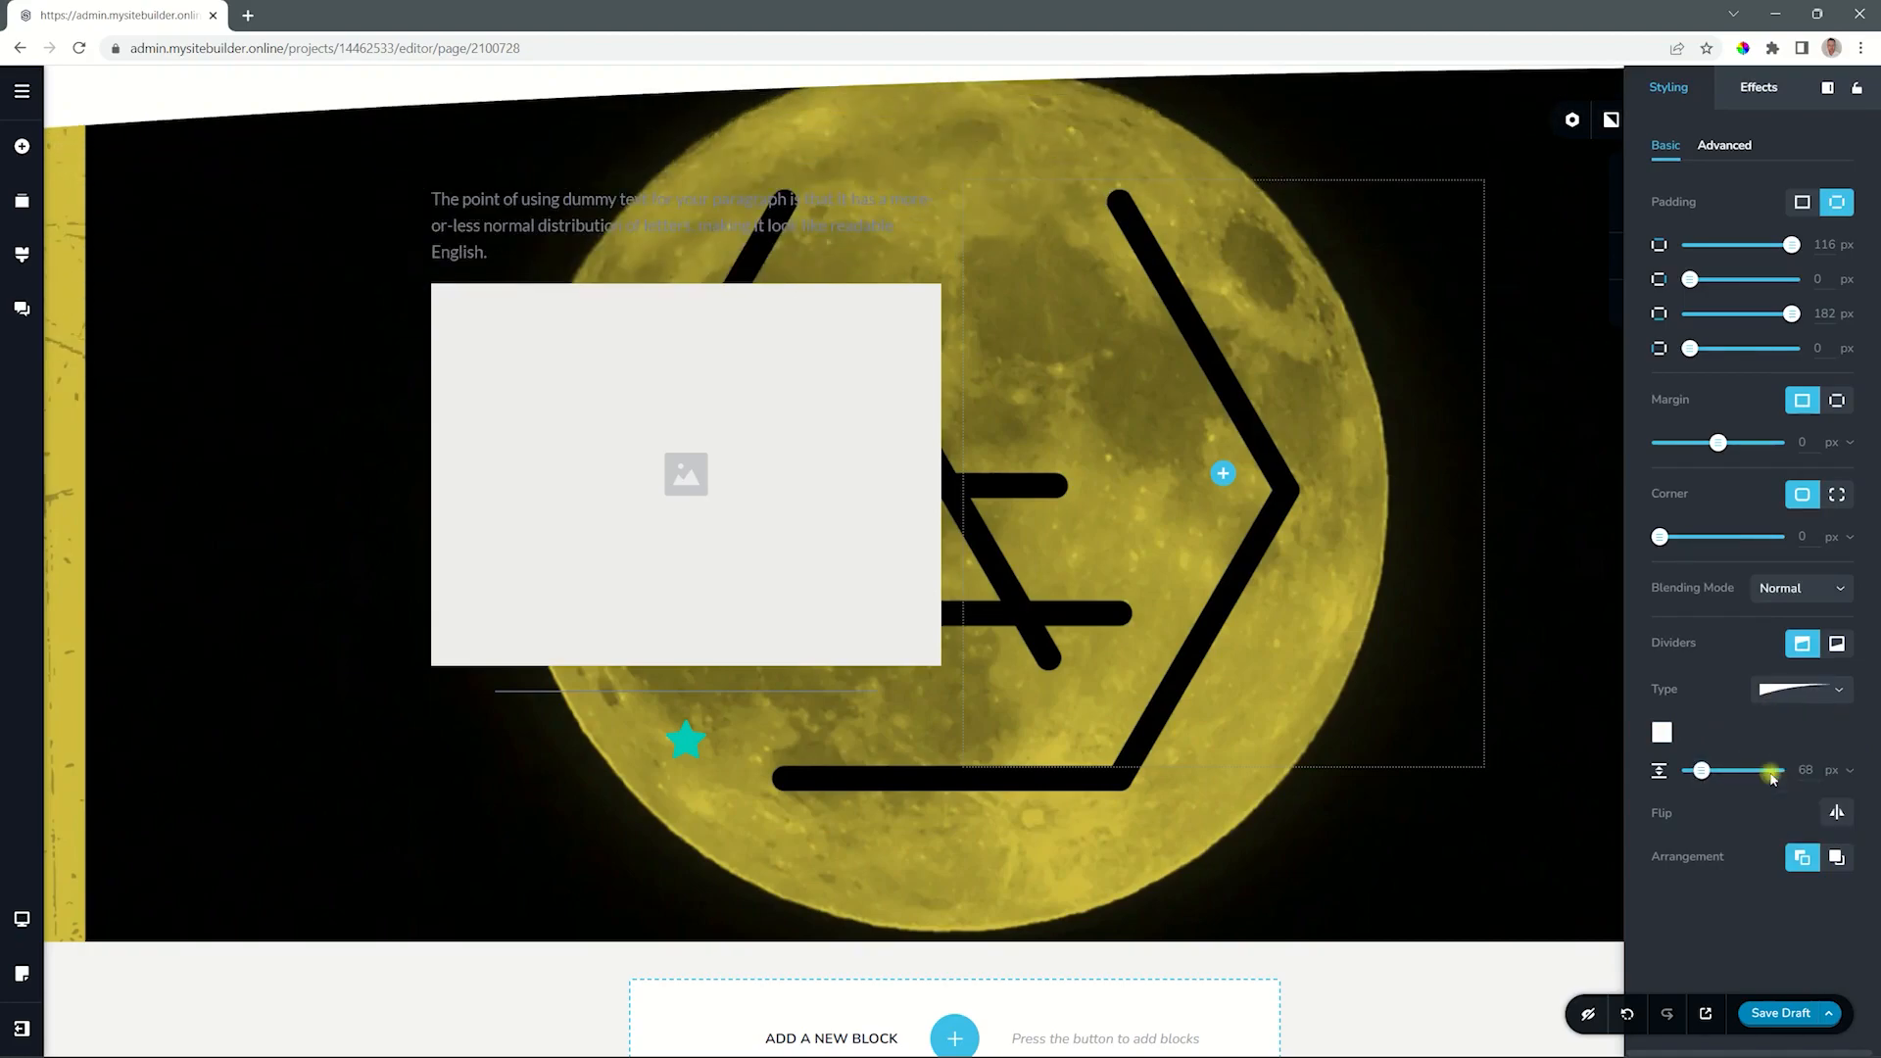
pyautogui.click(1777, 700)
pyautogui.click(1788, 752)
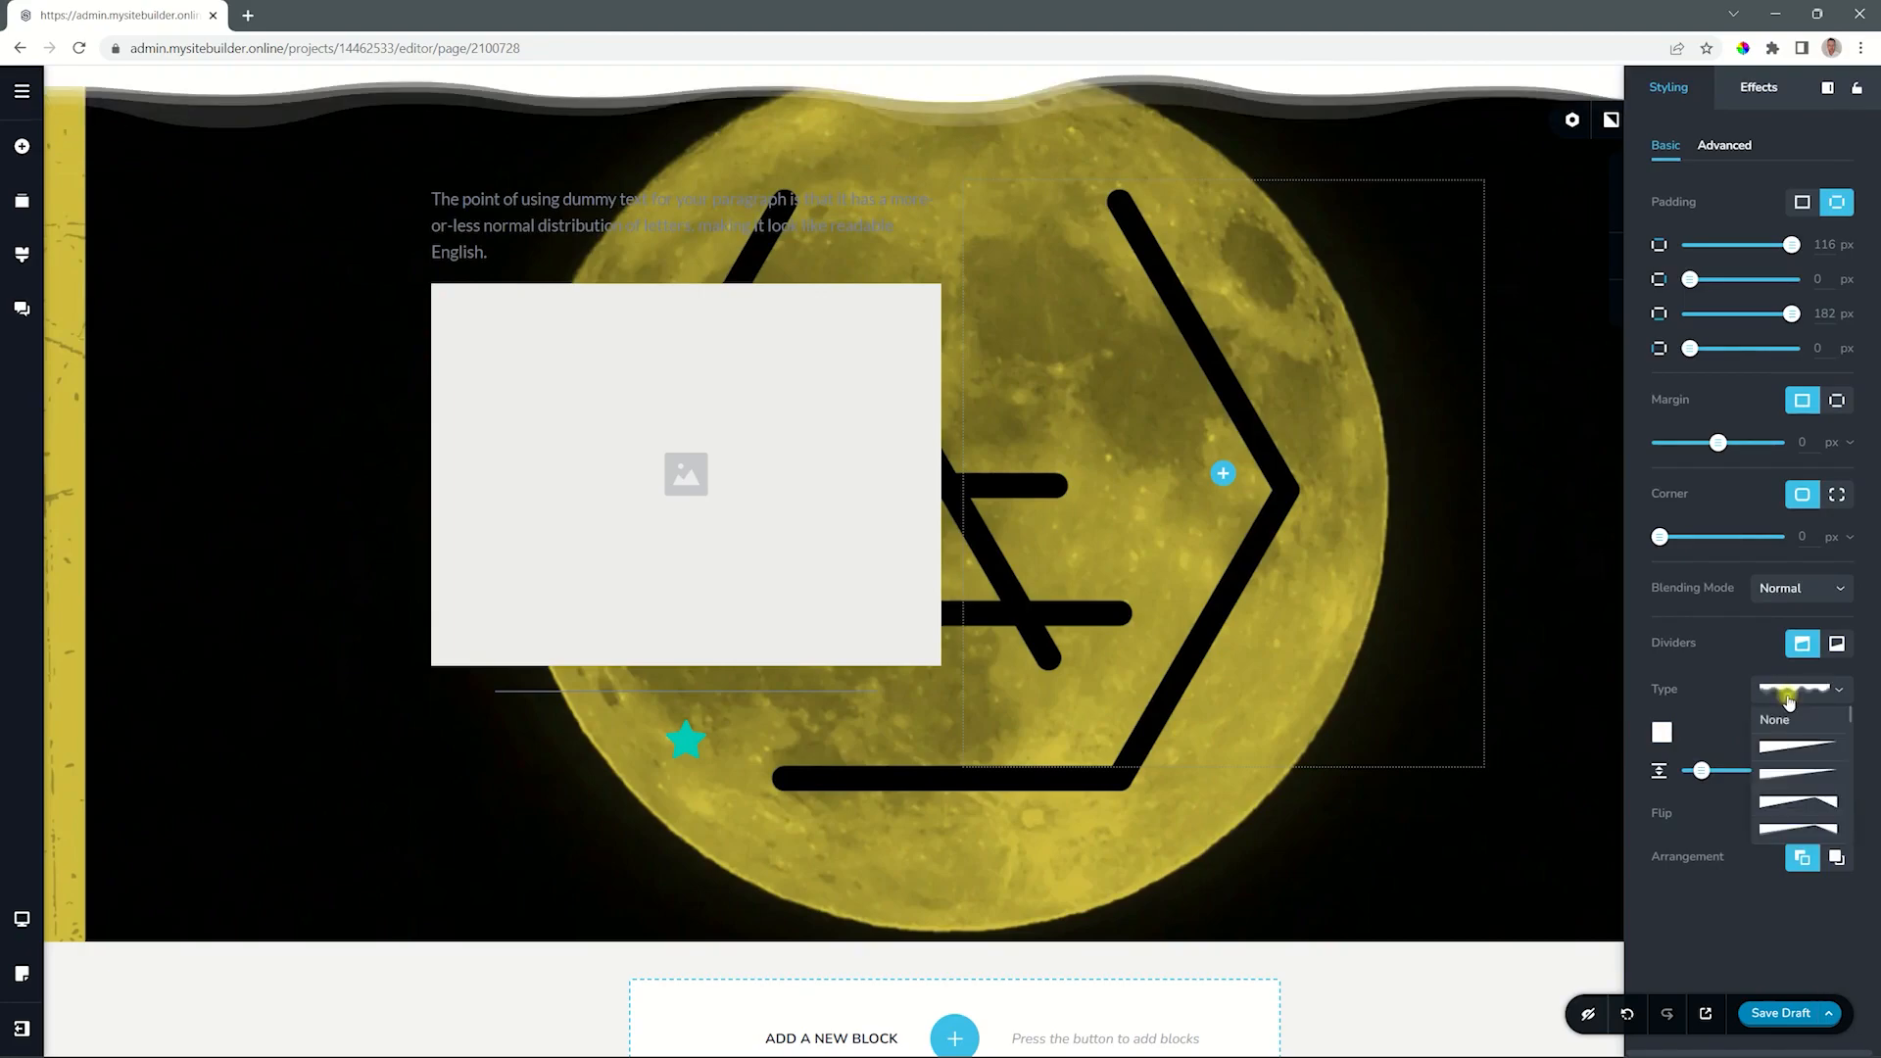
pyautogui.click(1787, 692)
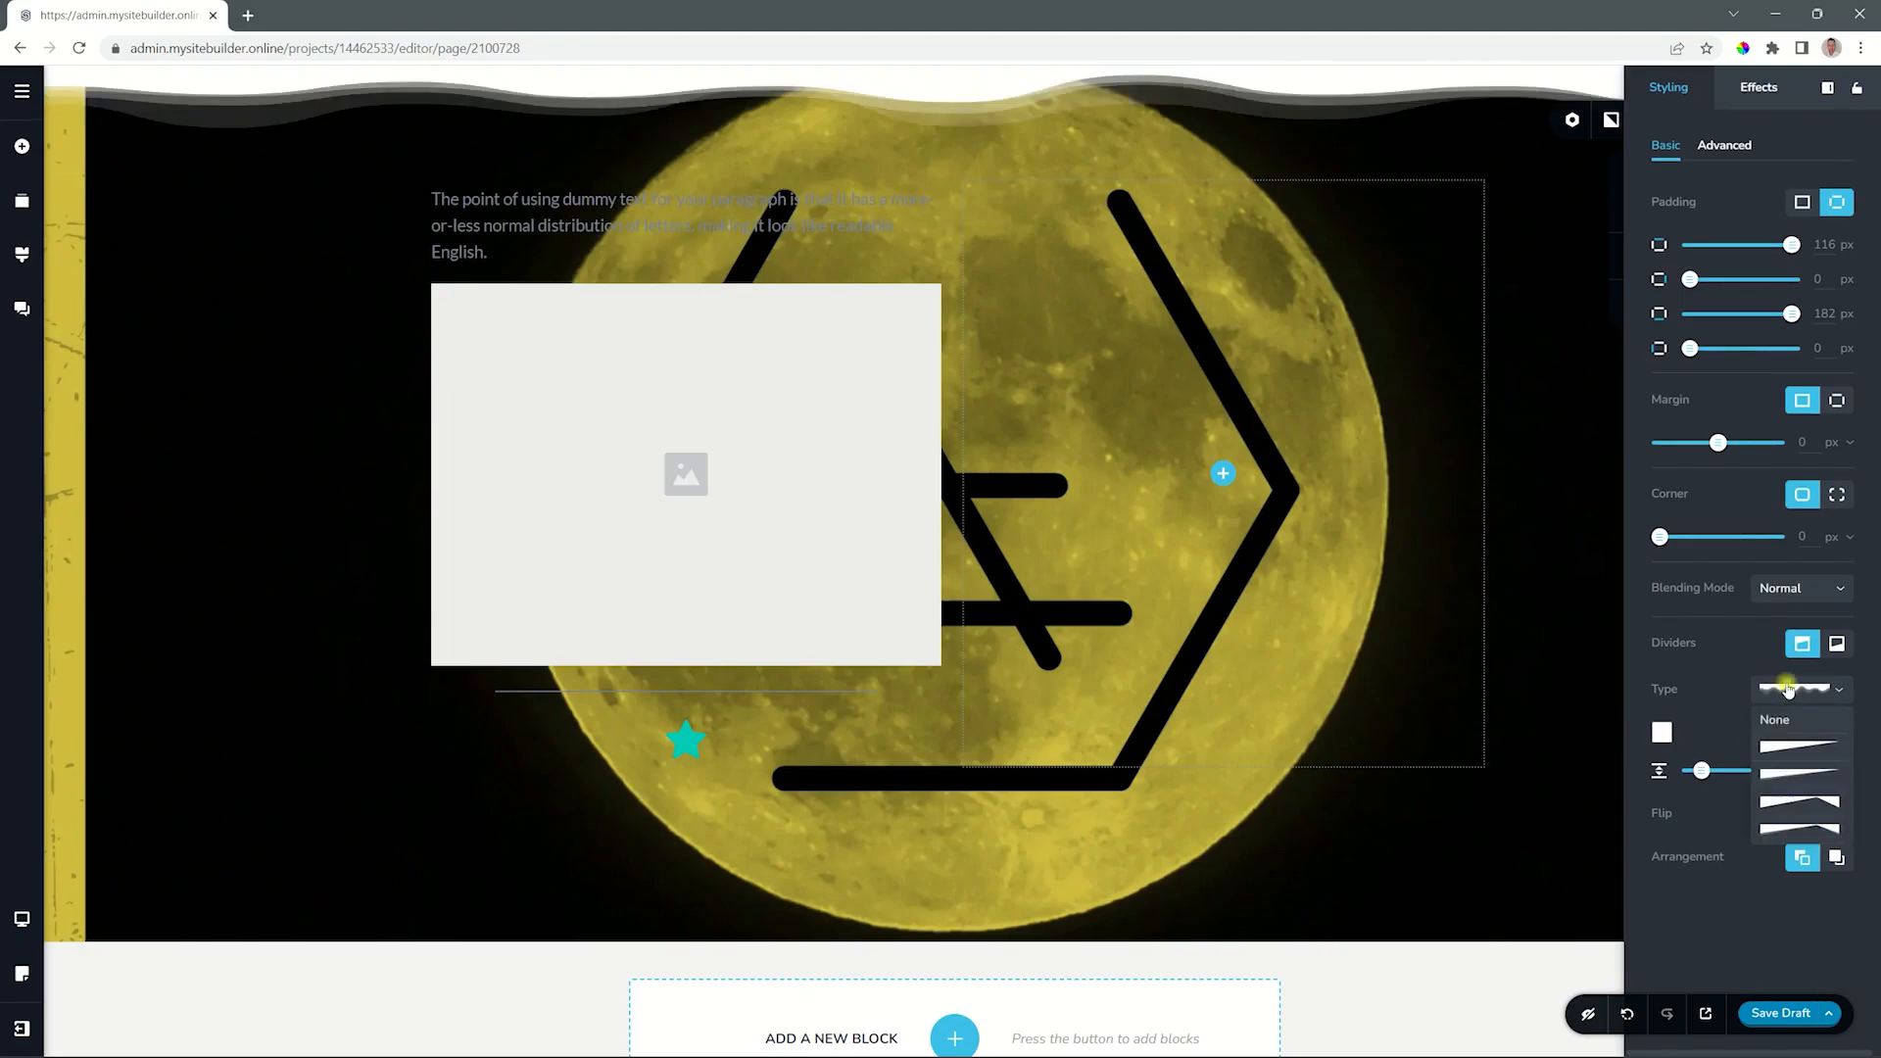
pyautogui.click(1788, 774)
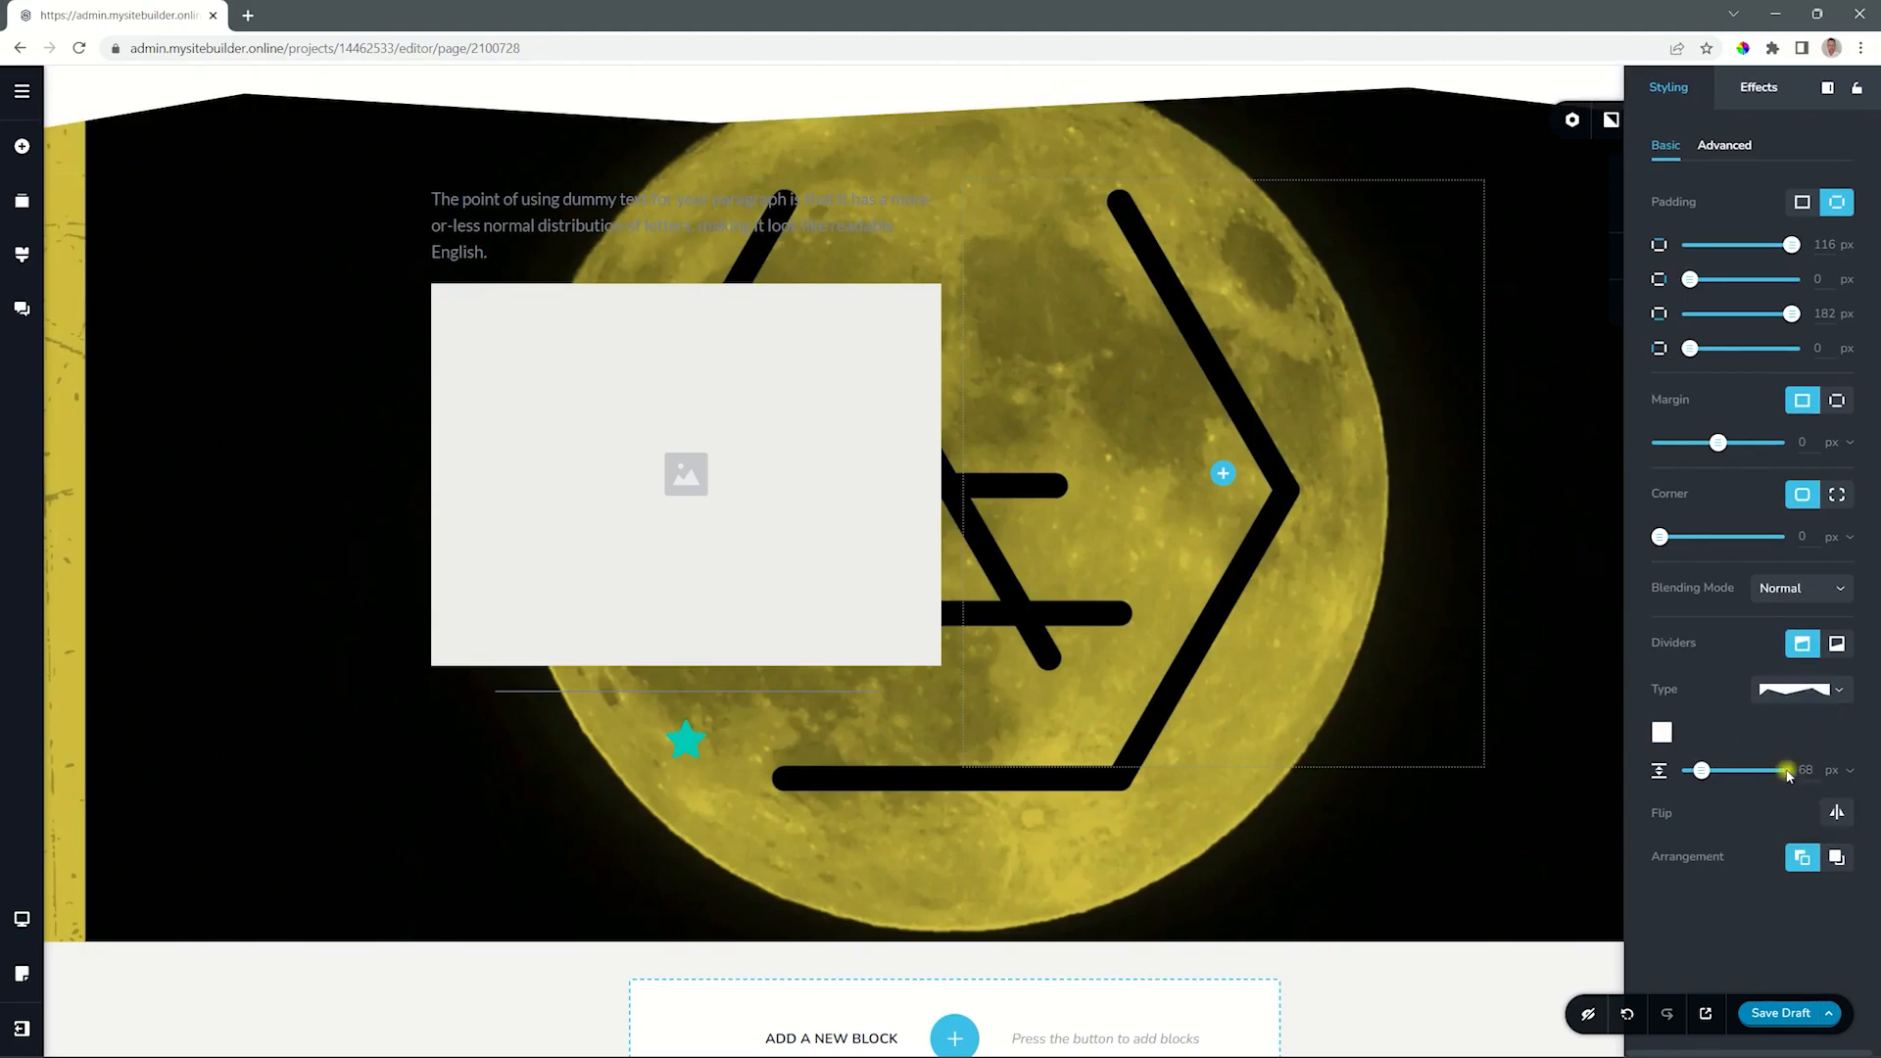
# - Add a wavy bottom divider to the block and colour it white (#FFFFFF)
pyautogui.click(1838, 644)
pyautogui.click(1806, 692)
pyautogui.scroll(-2, 1798, 777)
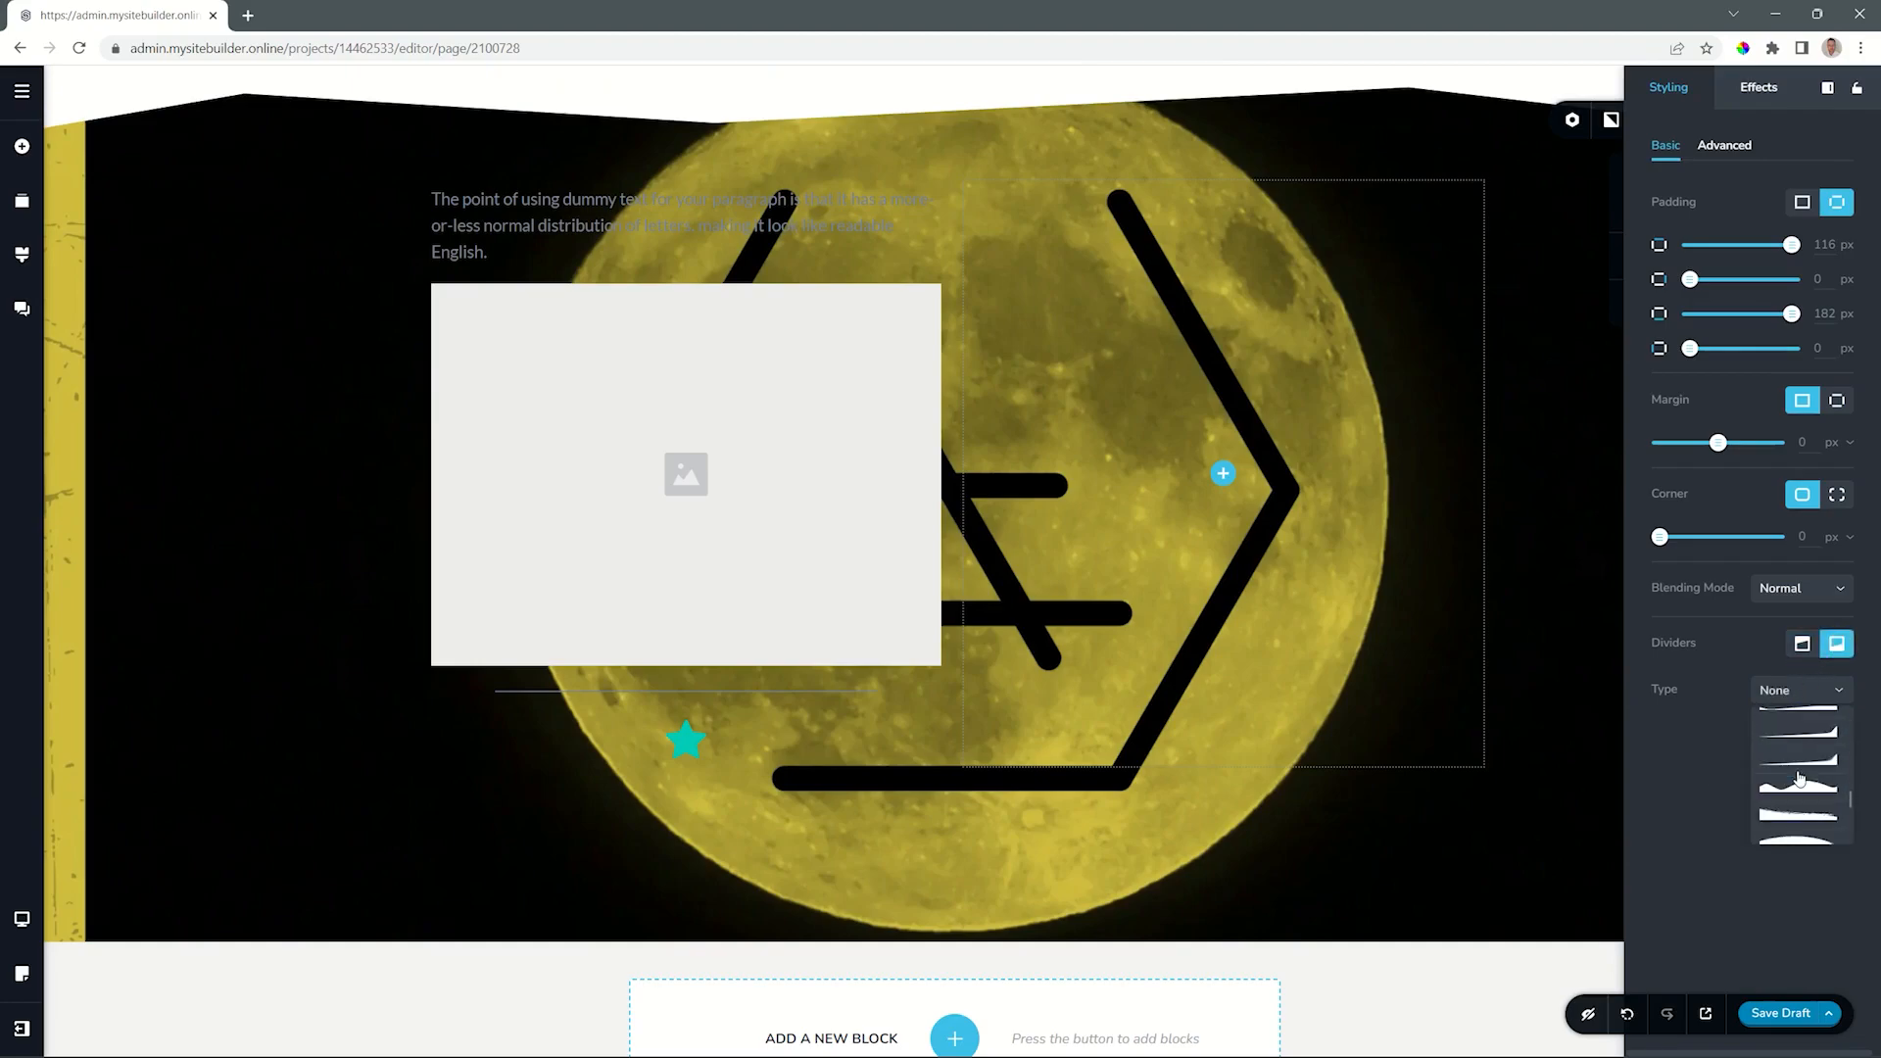
pyautogui.click(1792, 783)
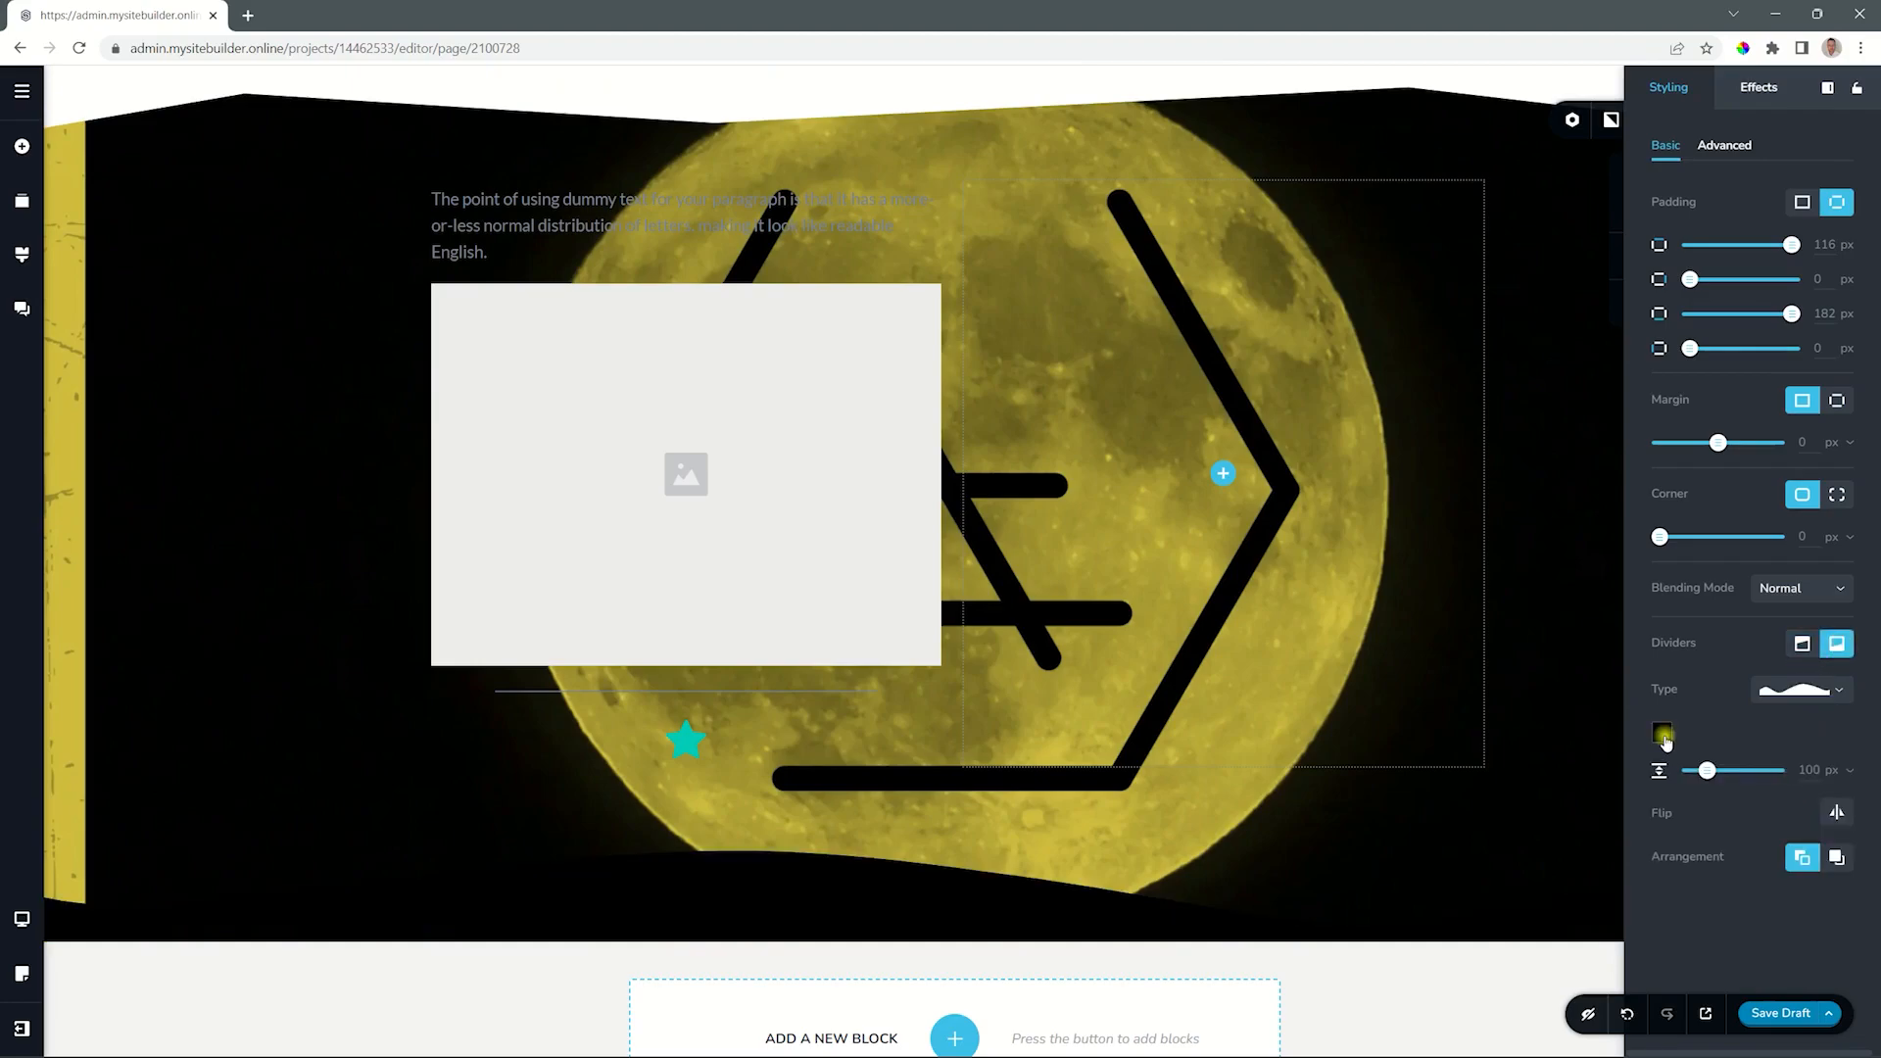
pyautogui.click(1662, 732)
pyautogui.click(1774, 657)
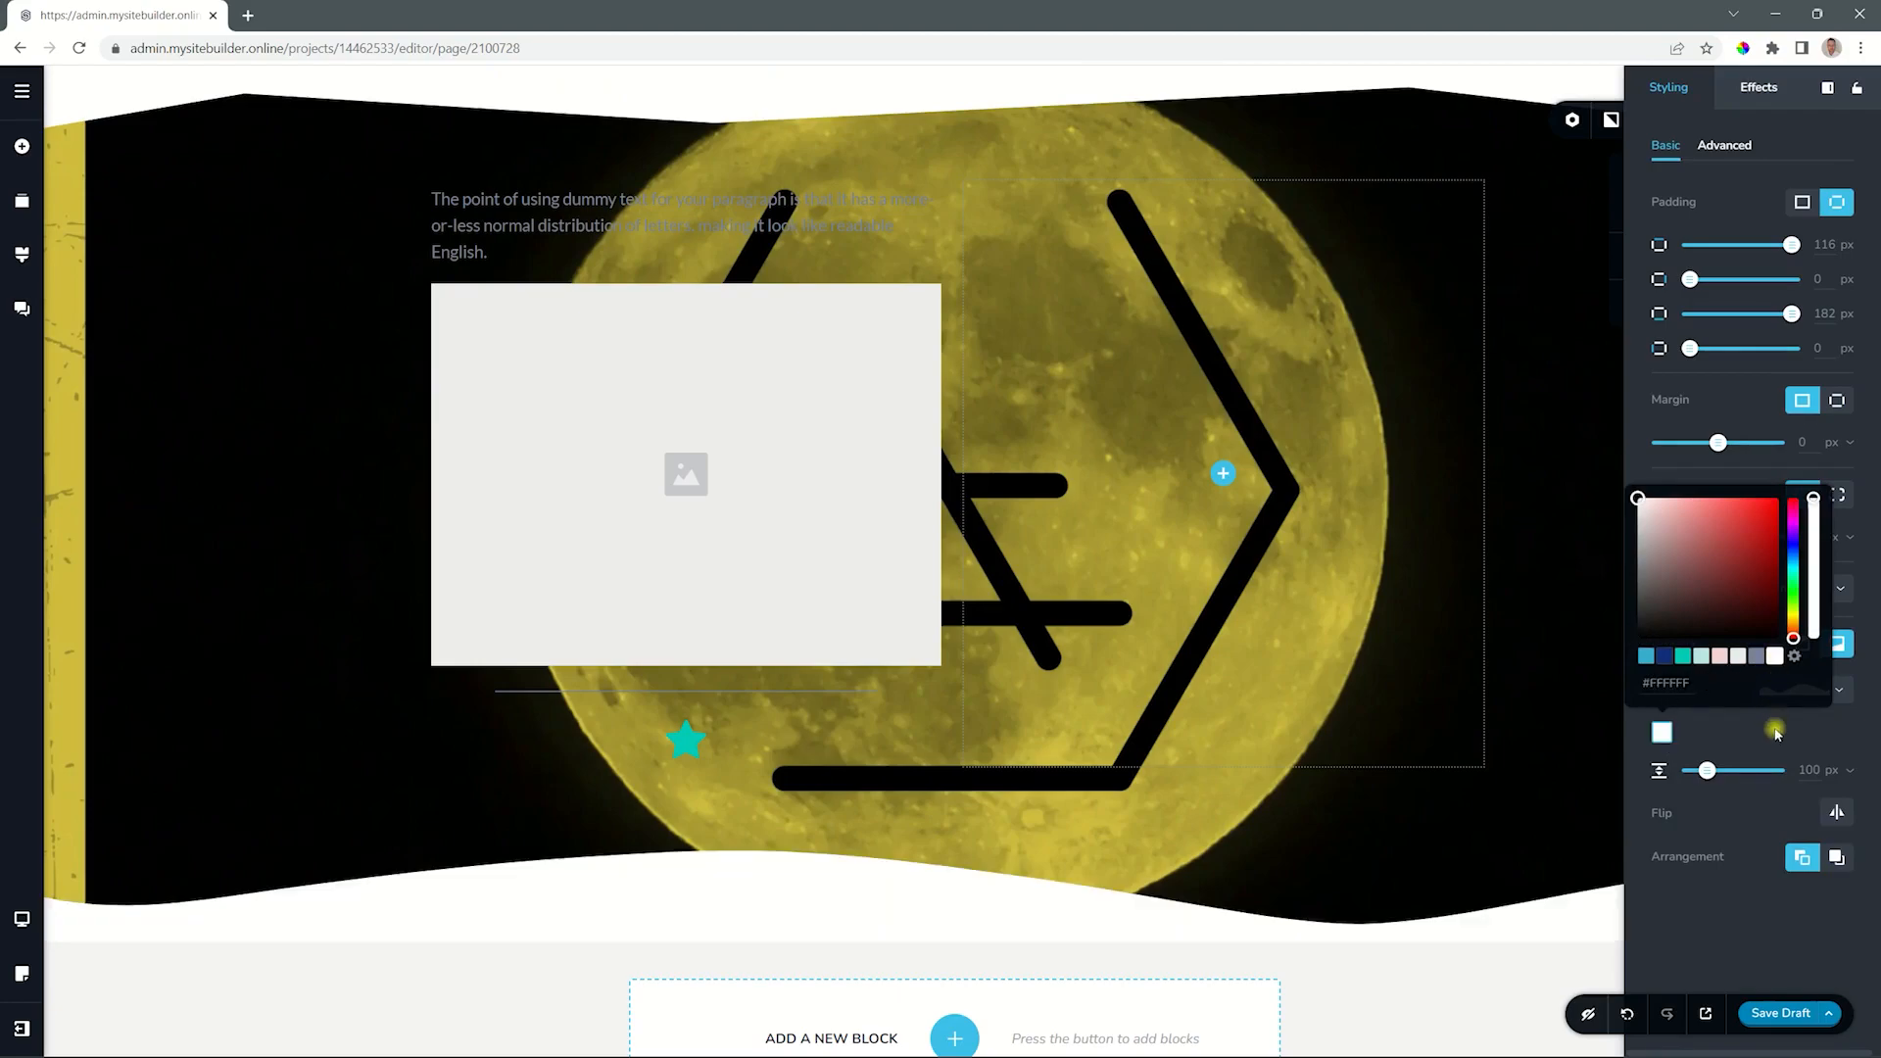
pyautogui.click(1772, 734)
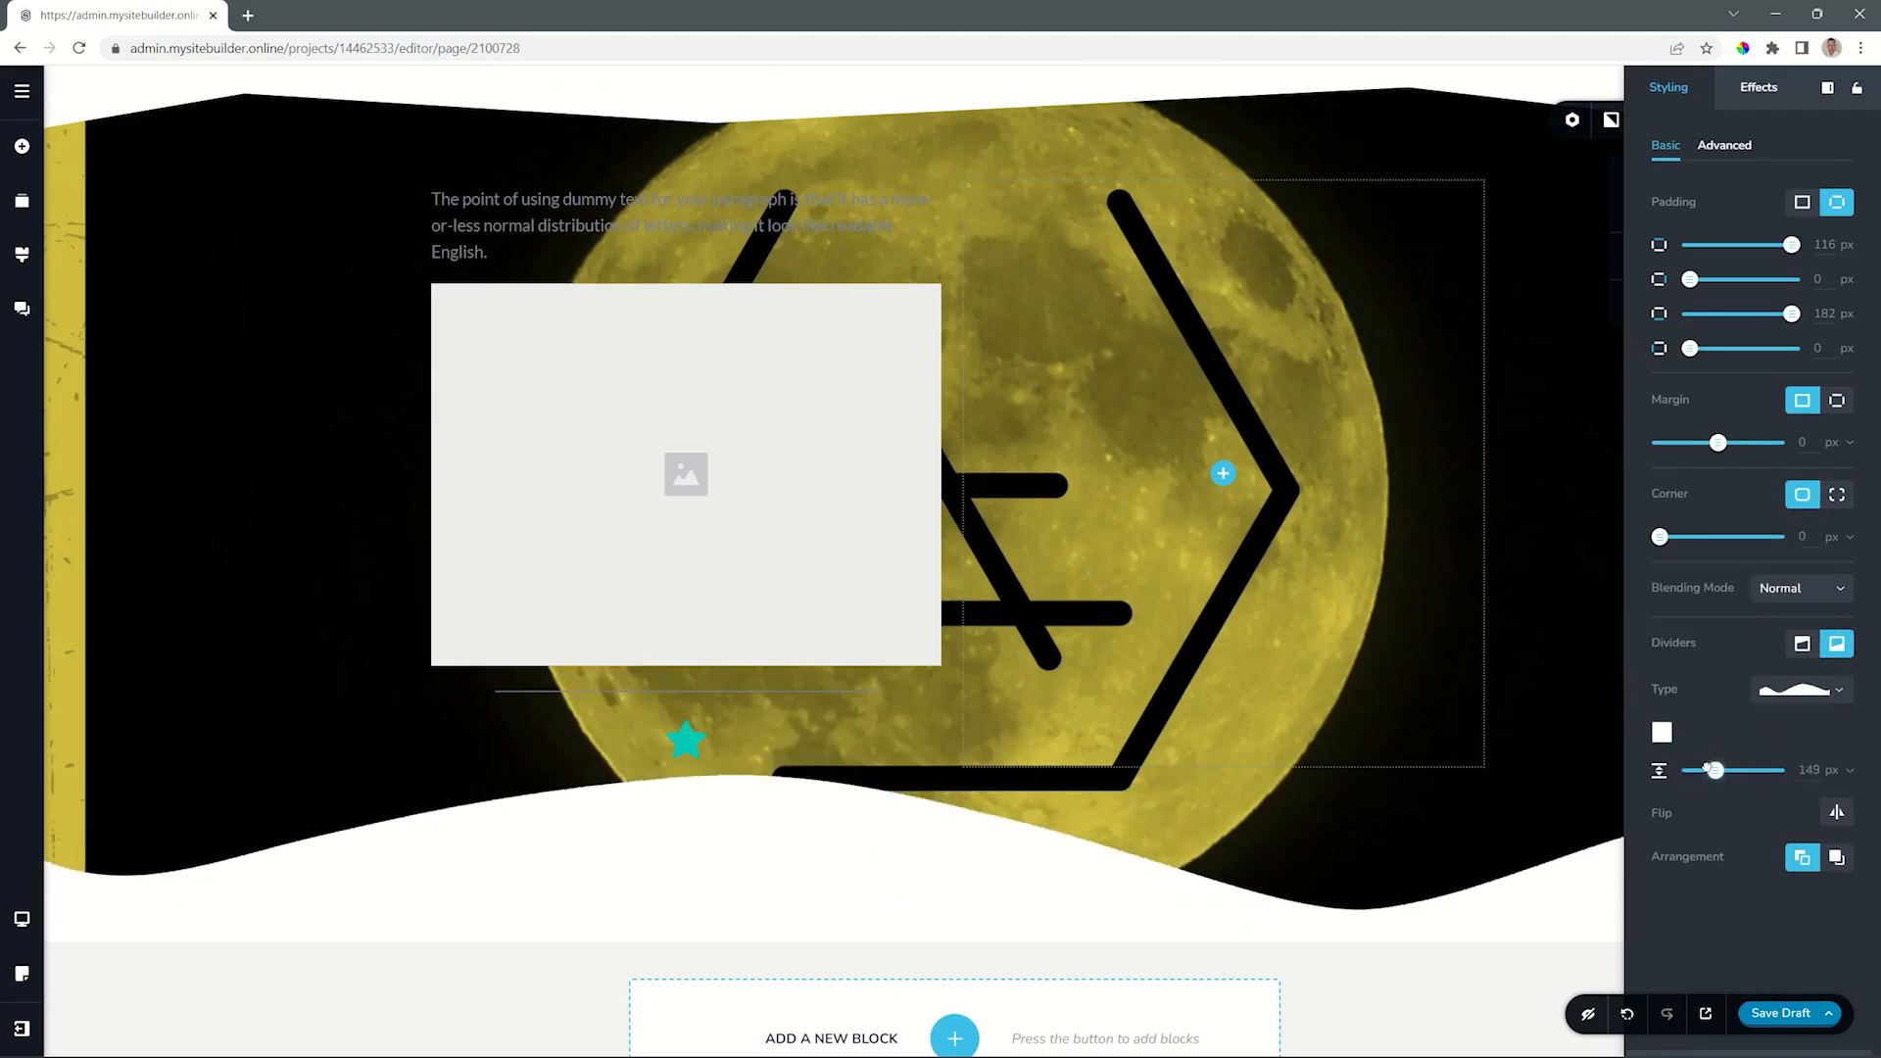